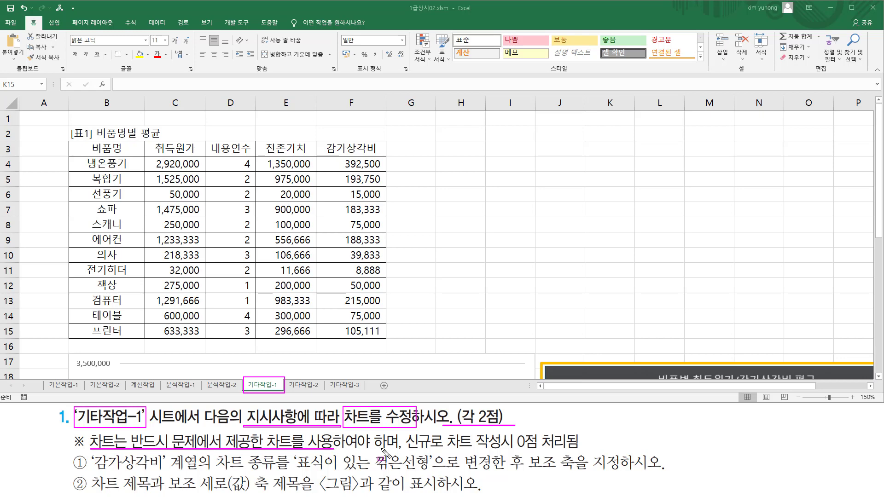
Read the chart task's rules and the first instruction on the 감가상각비 series' chart type and secondary axis.
left_click_drag(400, 449, 577, 450)
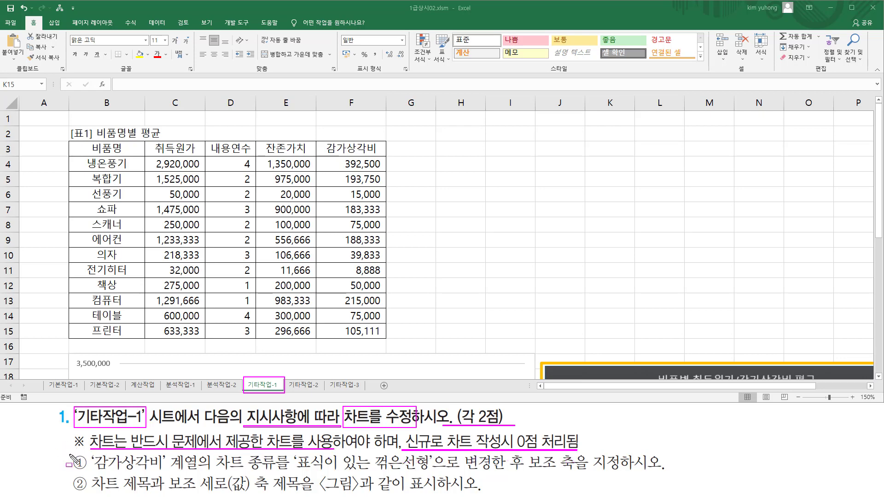
key("Escape")
key("ctrl+2")
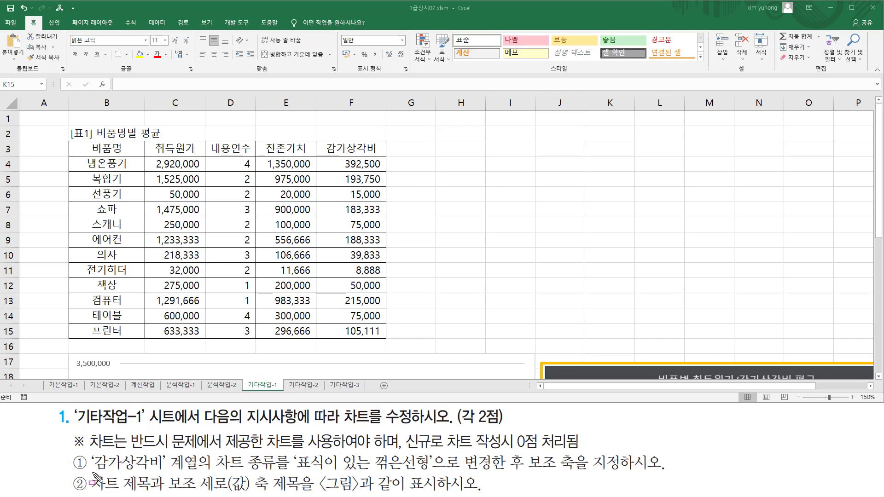
mouse_move(92, 472)
left_mouse_down()
mouse_move(150, 473)
mouse_move(168, 453)
left_mouse_up()
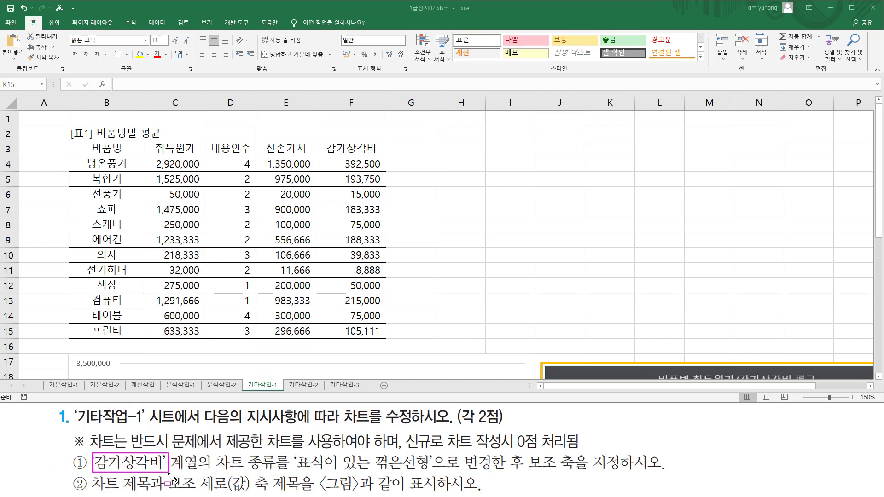
mouse_move(221, 473)
left_mouse_down()
mouse_move(431, 471)
mouse_move(431, 456)
mouse_move(577, 475)
mouse_move(527, 455)
left_mouse_up()
left_click_drag(578, 470, 671, 471)
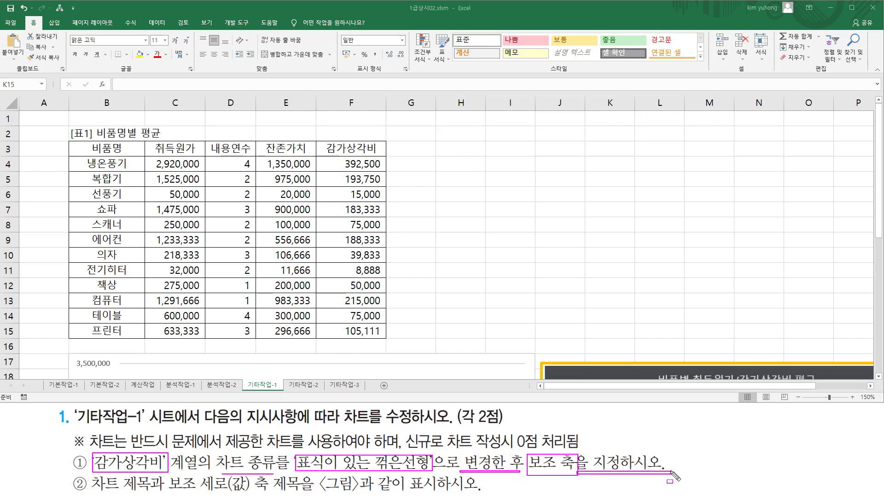
key("Escape")
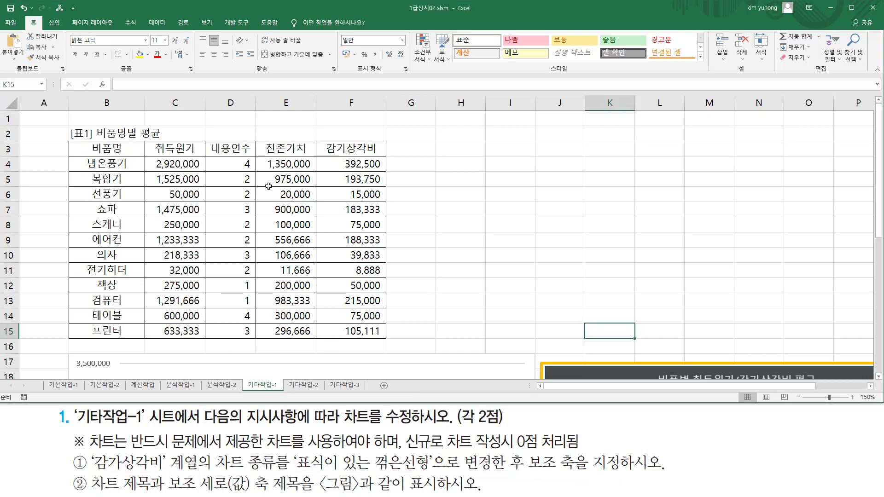
Compare the provided chart under the table with the finished reference picture beside it.
left_click(392, 235)
scroll(414, 235, "down", 5)
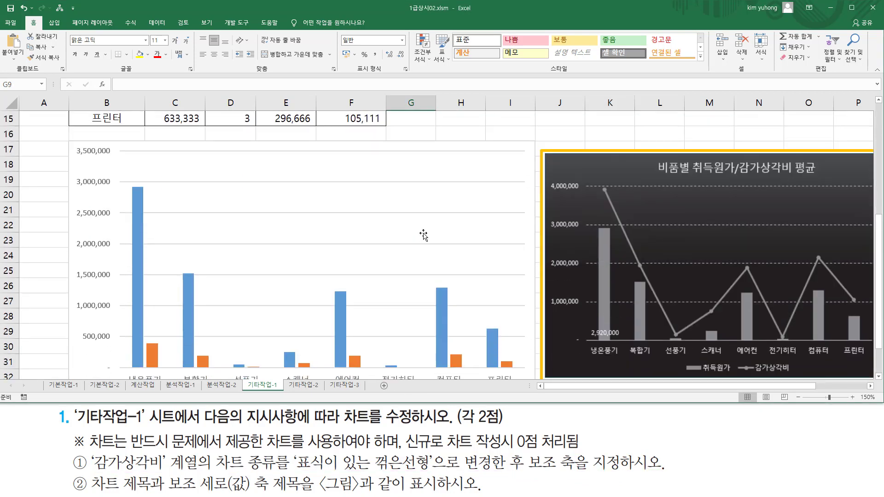
key("ctrl+2")
mouse_move(67, 142)
left_mouse_down()
mouse_move(99, 170)
mouse_move(513, 375)
left_mouse_up()
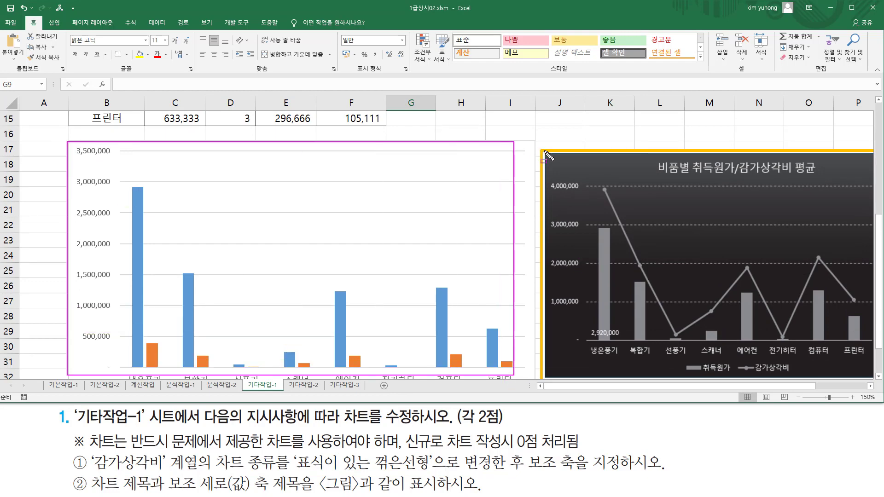
mouse_move(543, 151)
left_mouse_down()
mouse_move(696, 352)
mouse_move(834, 379)
left_mouse_up()
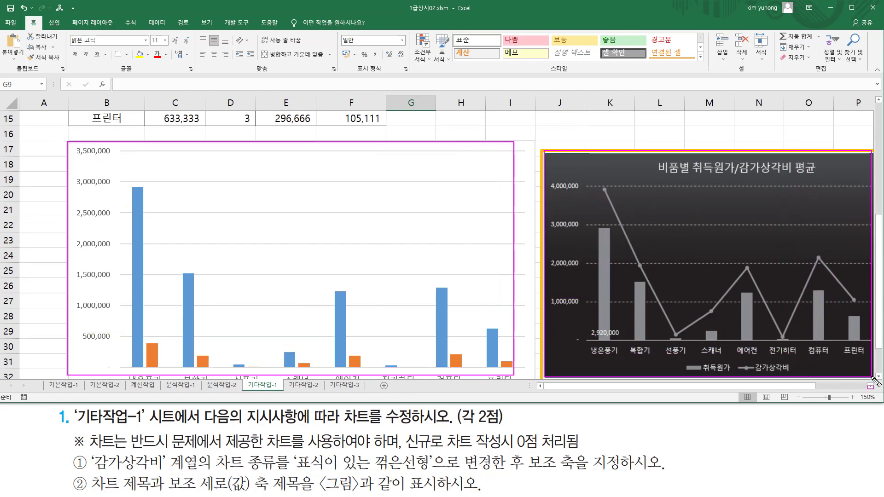
key("e")
mouse_move(98, 152)
left_mouse_down()
mouse_move(509, 374)
mouse_move(497, 351)
left_mouse_up()
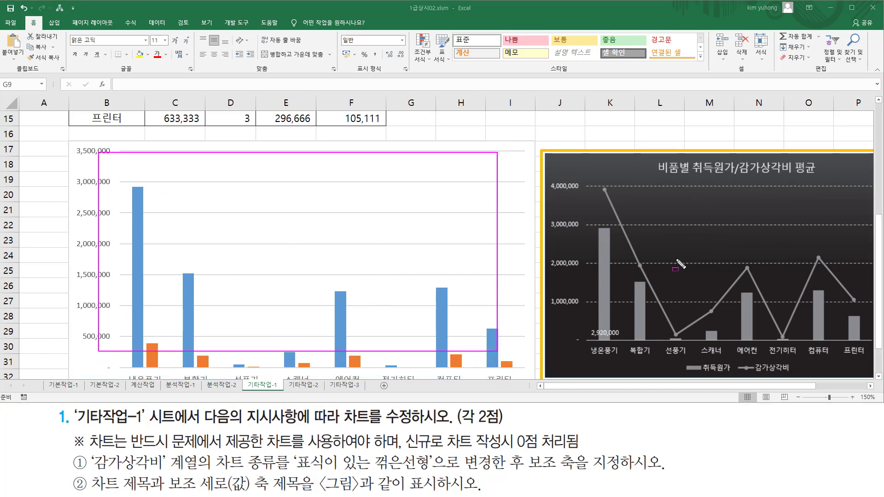
key("Escape")
scroll(405, 257, "down", 2)
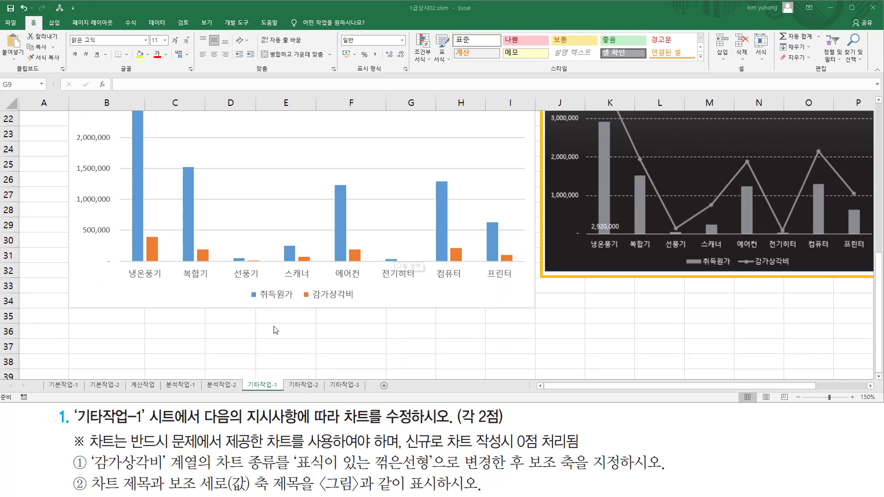
Select the 감가상각비 series in the provided chart and open its series chart type settings.
mouse_move(90, 471)
left_mouse_down()
mouse_move(156, 479)
mouse_move(170, 453)
left_mouse_up()
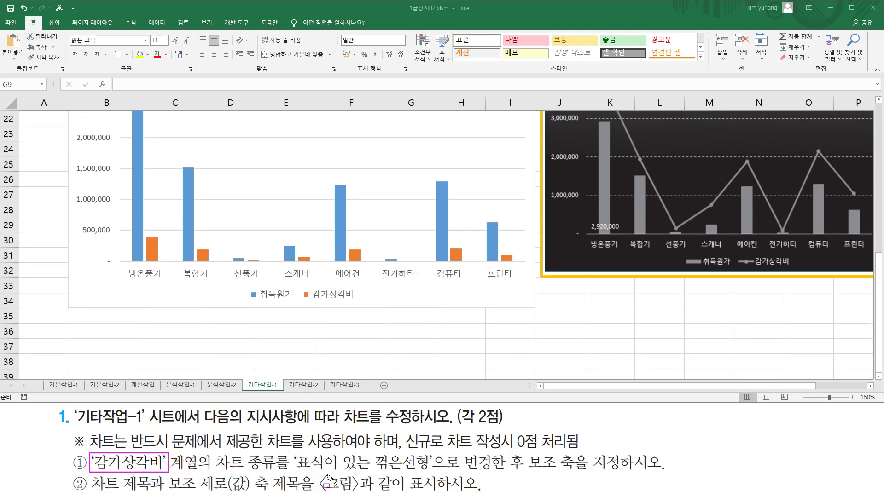
left_click_drag(297, 472, 431, 472)
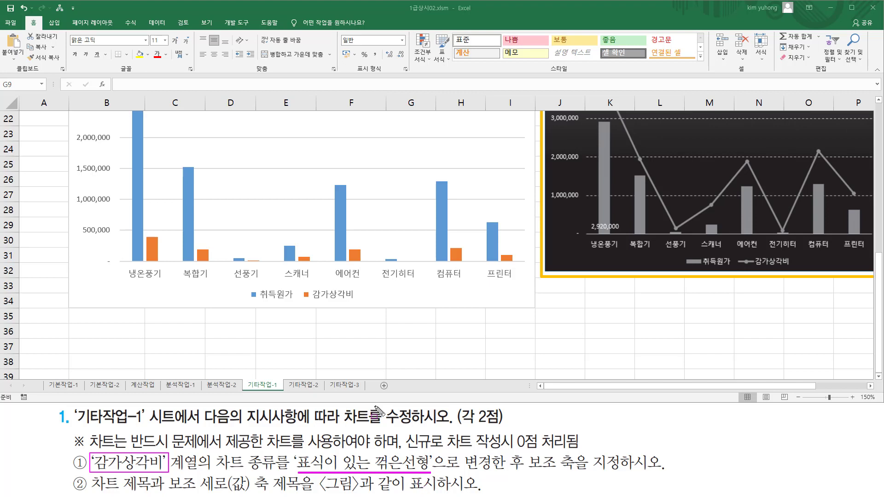
mouse_move(302, 288)
left_mouse_down()
mouse_move(302, 301)
mouse_move(356, 296)
left_mouse_up()
left_click_drag(296, 254, 310, 263)
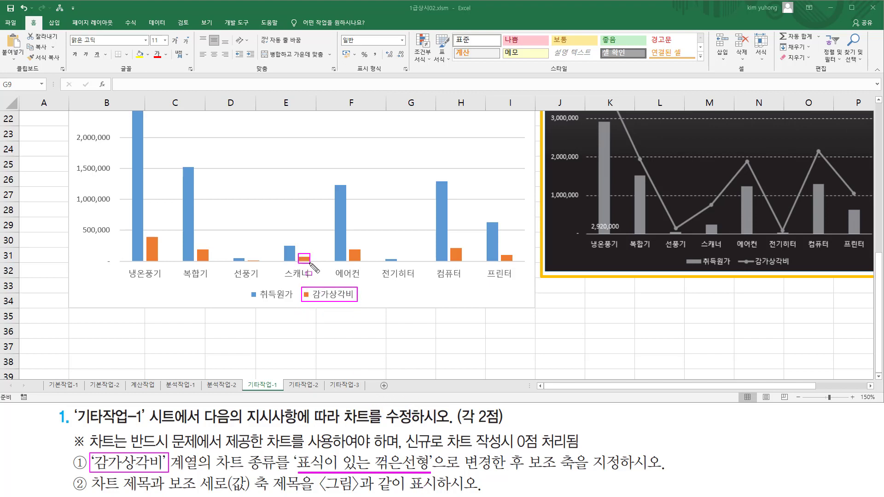
key("Escape")
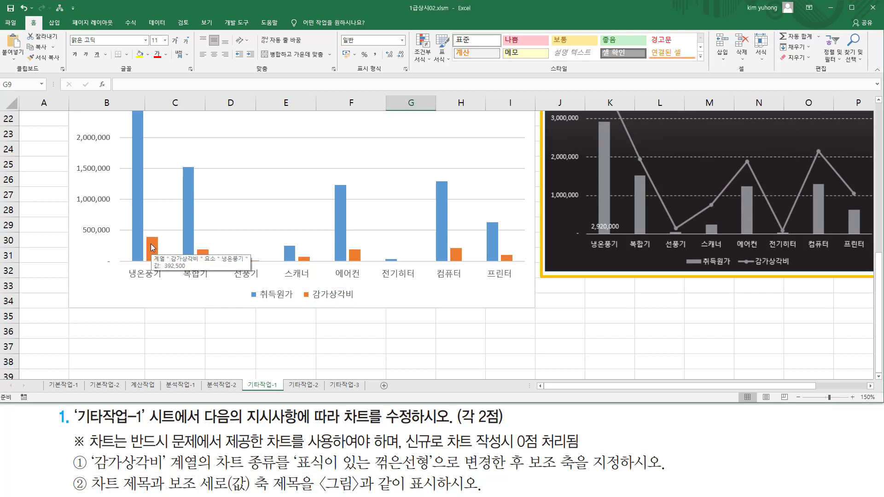
left_click(151, 246)
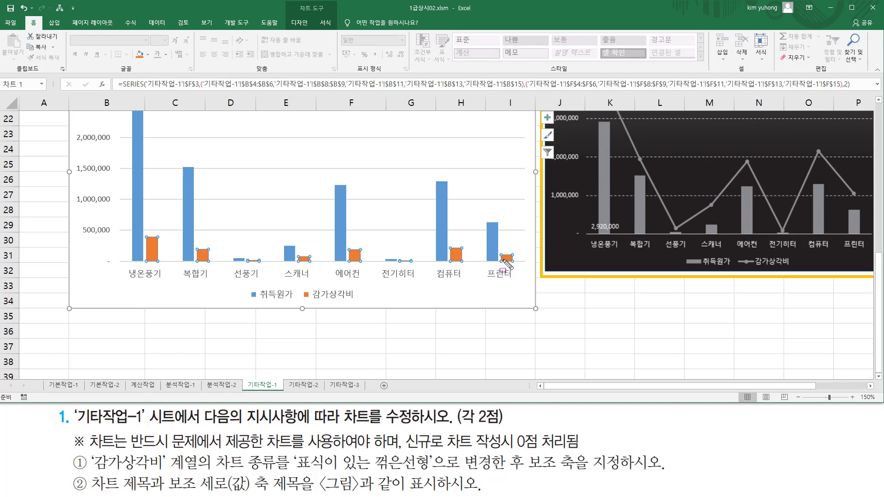
key("Escape")
left_click(153, 246)
right_click(154, 250)
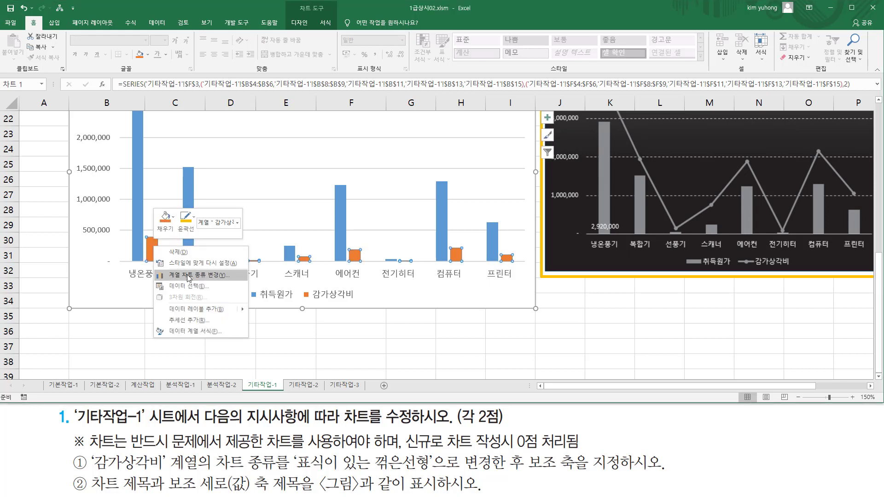
left_click(188, 275)
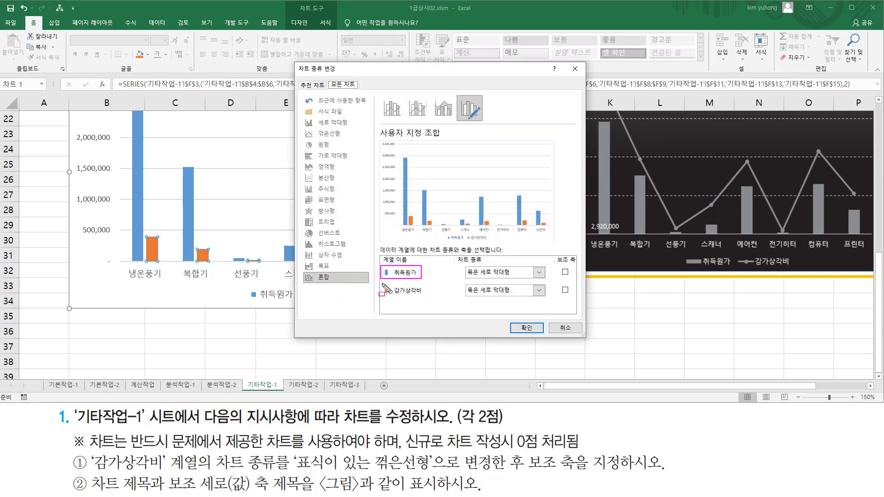
Set the chart type of the 감가상각비 series to 표식이 있는 꺾은선형 (line with markers).
left_click_drag(382, 283, 426, 300)
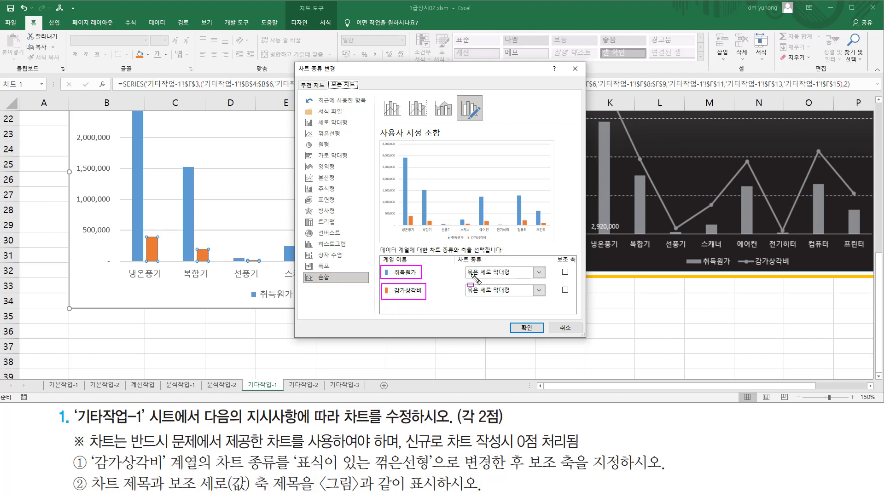
mouse_move(459, 263)
left_mouse_down()
mouse_move(495, 300)
mouse_move(537, 300)
left_mouse_up()
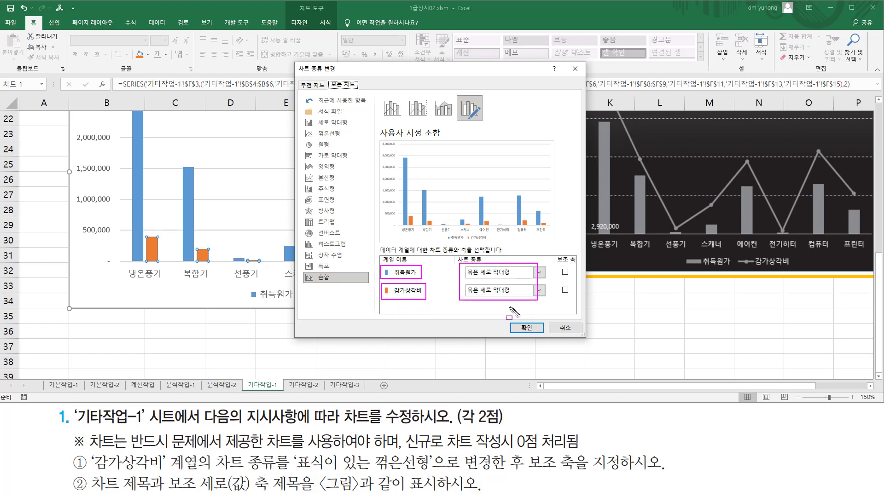
key("Escape")
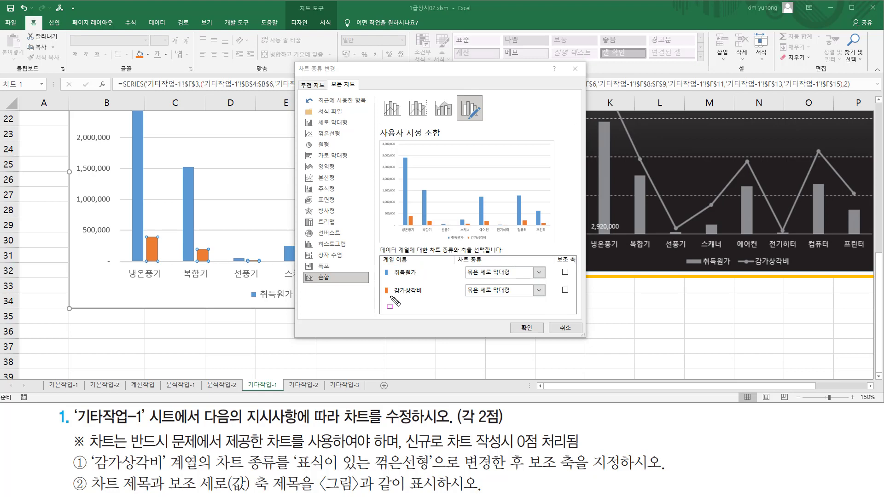
left_click_drag(391, 297, 432, 296)
key("Escape")
left_click(518, 290)
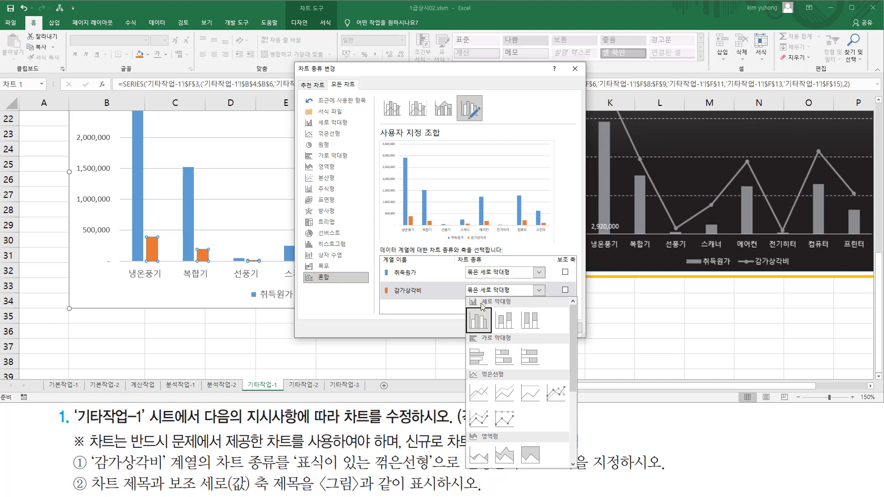
left_click(559, 397)
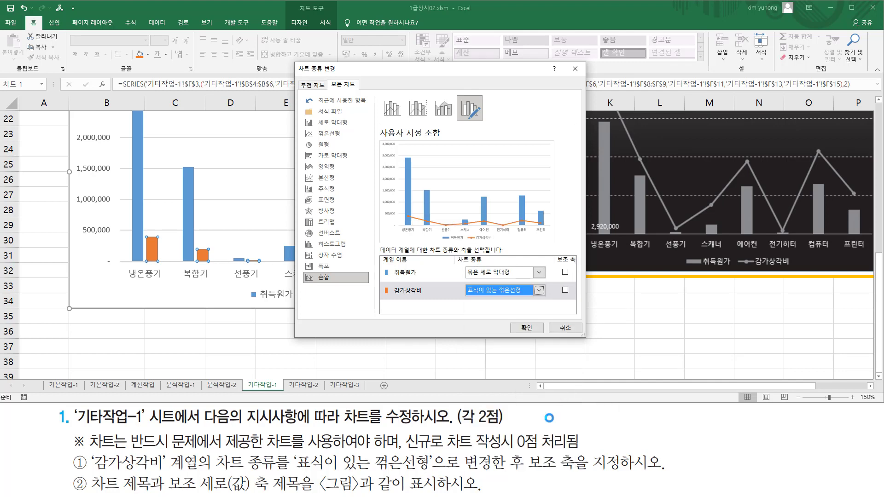
Assign the 감가상각비 series to the secondary axis, apply the chart type change and check the new axis.
left_click_drag(526, 473, 631, 473)
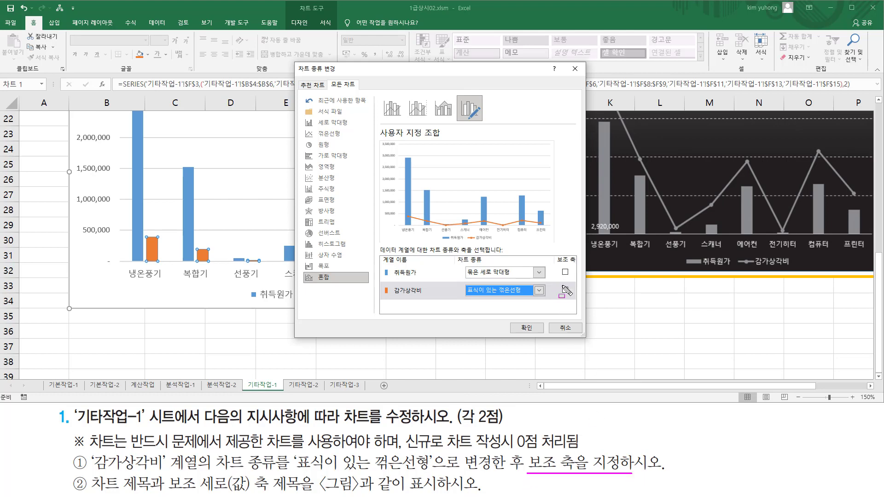
left_click_drag(558, 284, 572, 297)
left_click(564, 290)
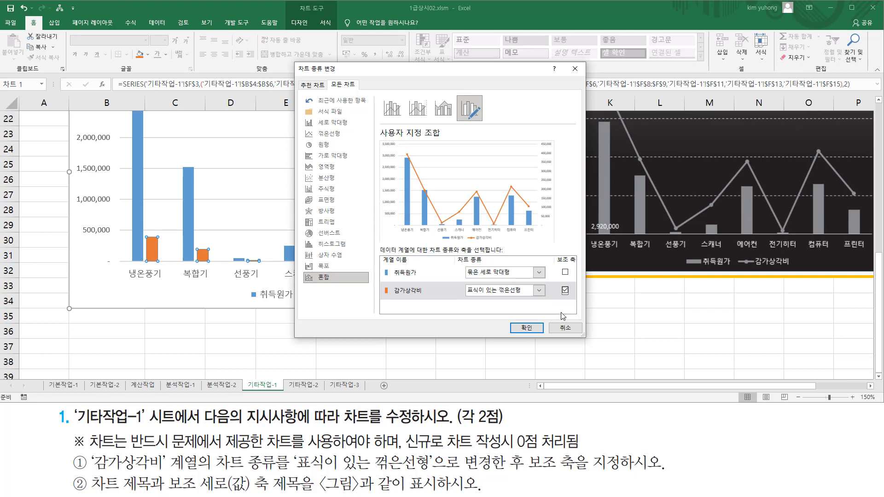
left_click(526, 327)
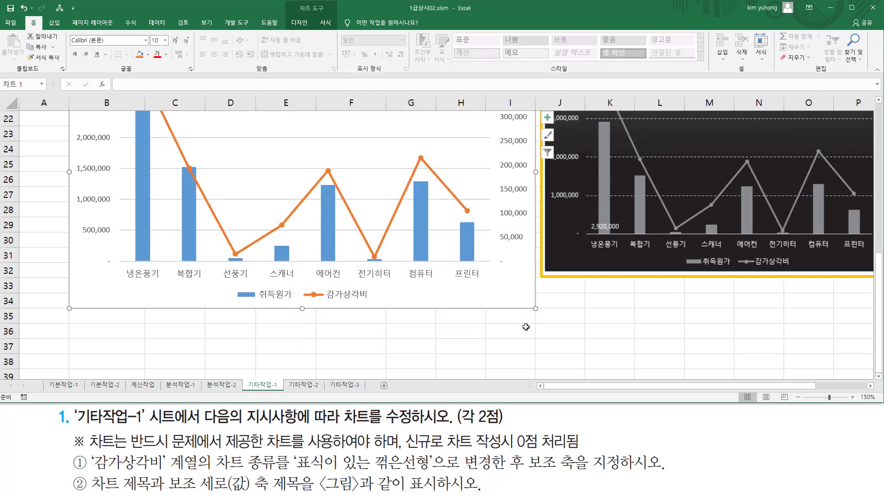
scroll(499, 325, "up", 2)
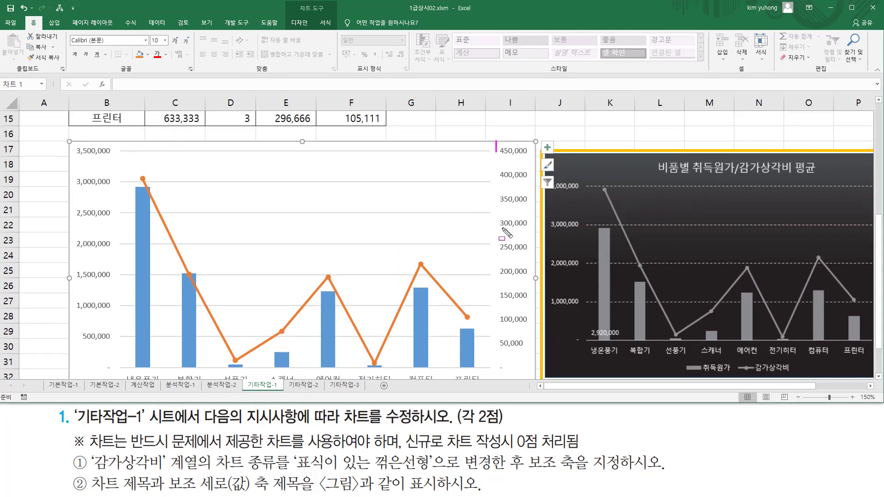
left_click_drag(496, 142, 534, 363)
scroll(423, 296, "down", 2)
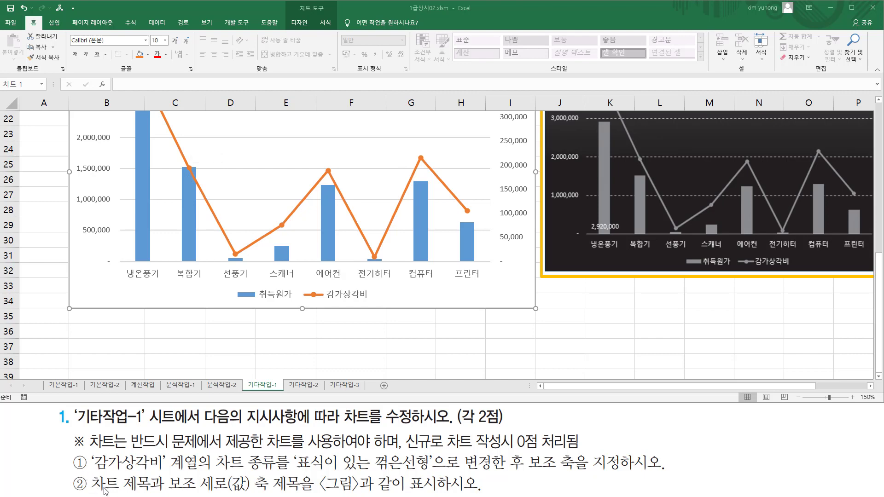
Examine the second instruction and the chart title and secondary value axis title in the reference picture.
left_click_drag(87, 492, 441, 491)
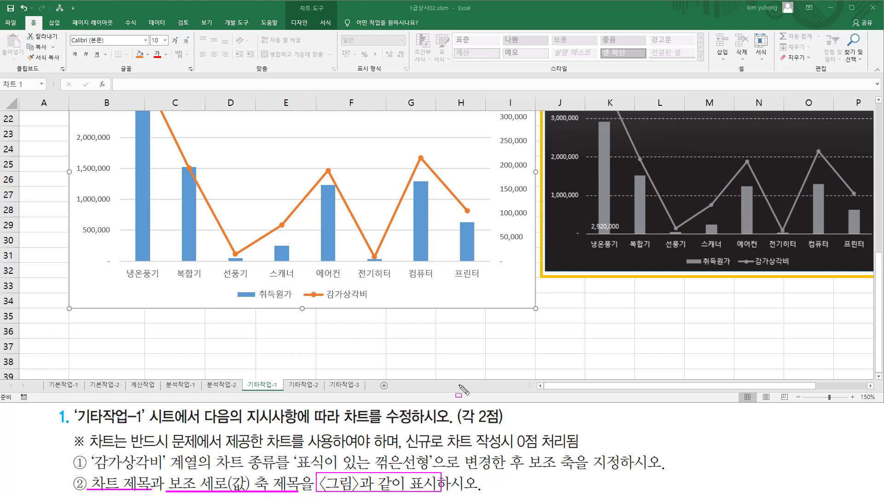
key("Escape")
scroll(519, 329, "up", 2)
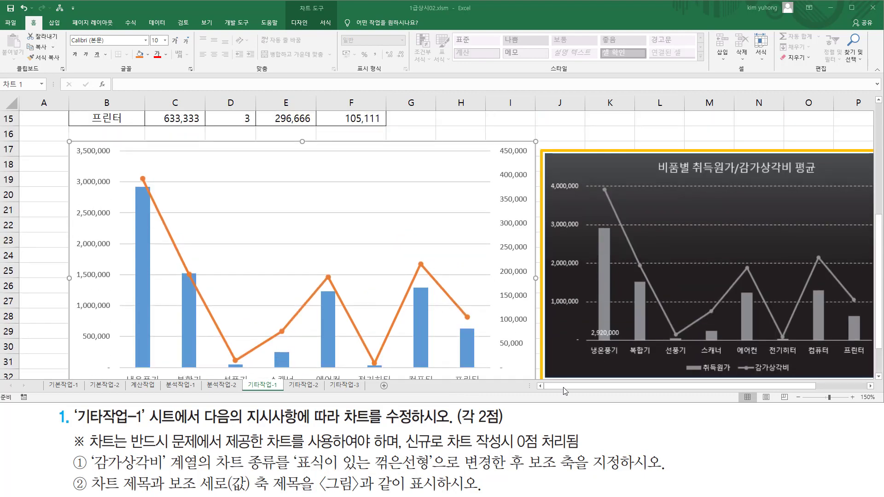
left_click_drag(224, 140, 384, 166)
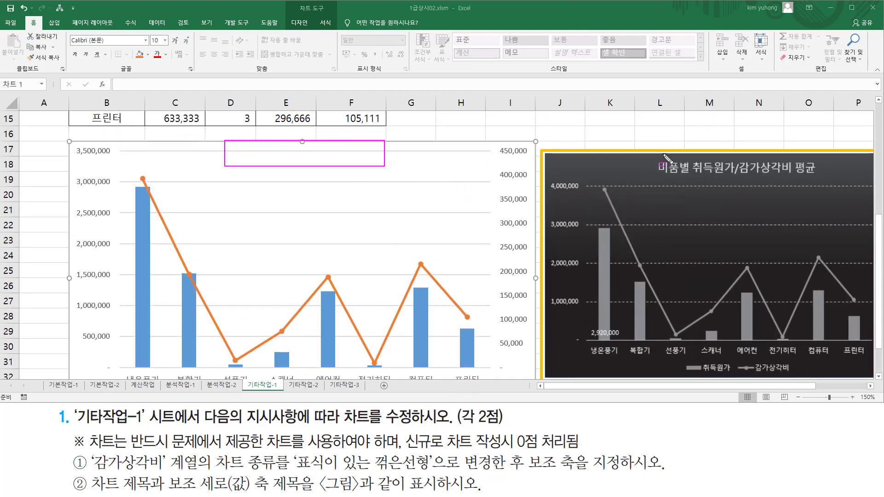
mouse_move(664, 157)
left_mouse_down()
mouse_move(666, 180)
mouse_move(822, 186)
left_mouse_up()
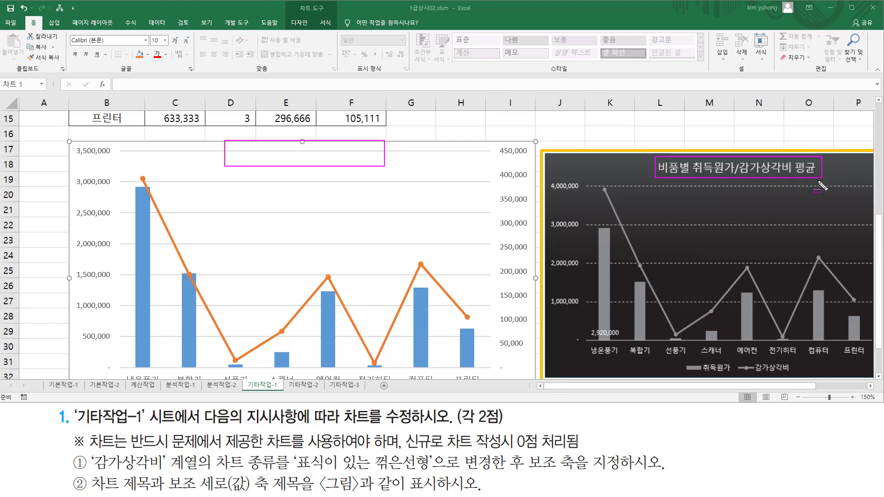
key("Escape")
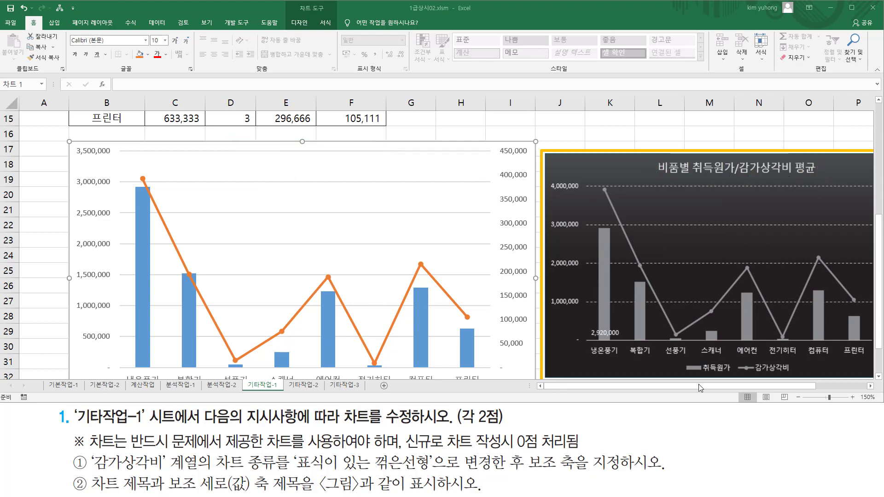
left_click(698, 386)
left_click_drag(569, 387, 621, 386)
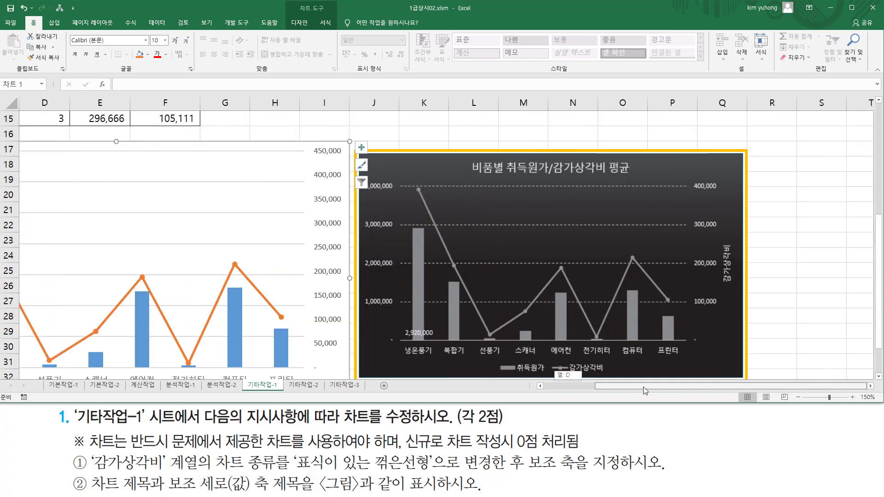
mouse_move(721, 242)
left_mouse_down()
mouse_move(720, 295)
mouse_move(736, 289)
left_mouse_up()
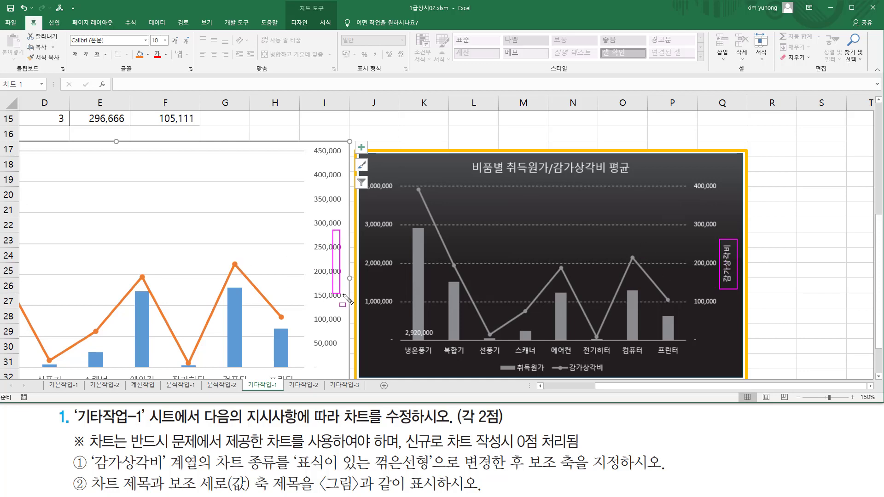
key("Escape")
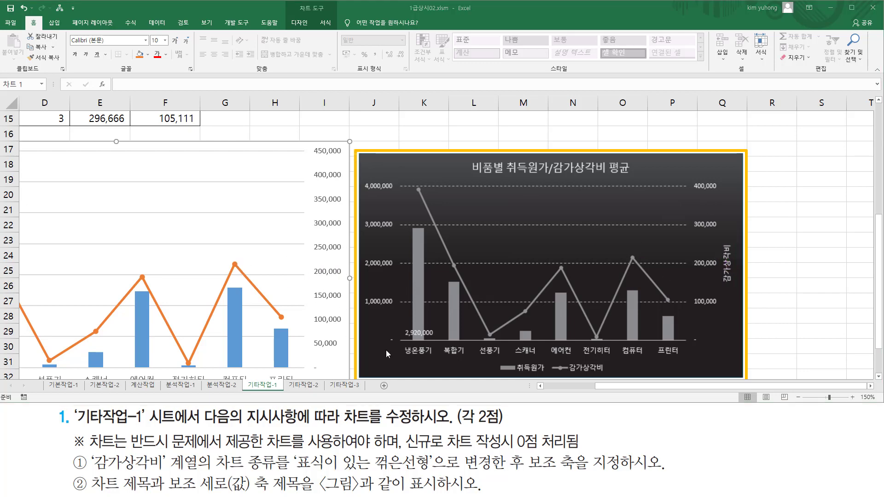
Add a chart title to the provided chart using the 차트 위 (above chart) placement.
left_click(565, 386)
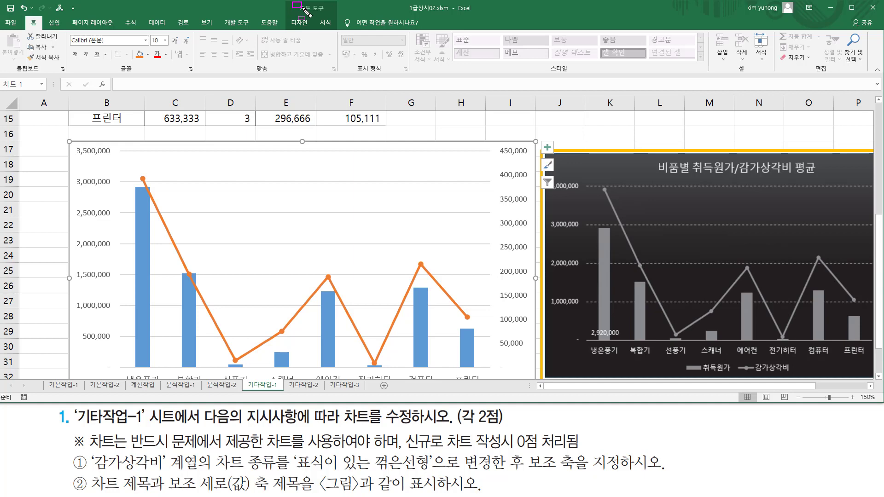
left_click_drag(302, 8, 329, 13)
key("Escape")
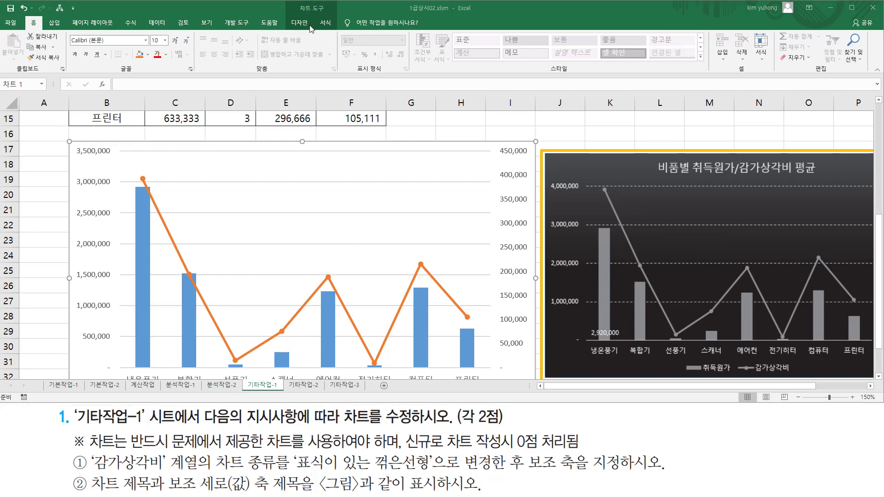
left_click(298, 22)
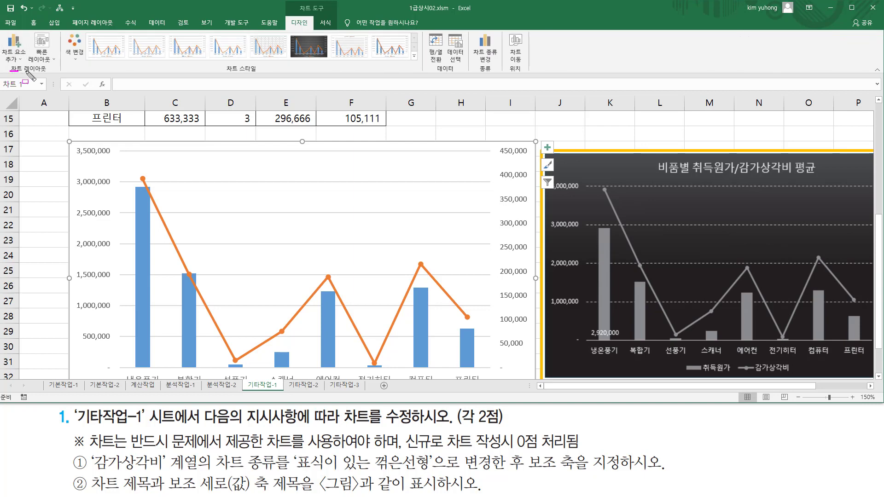
left_click_drag(10, 71, 52, 71)
left_click_drag(1, 33, 17, 57)
left_click(18, 61)
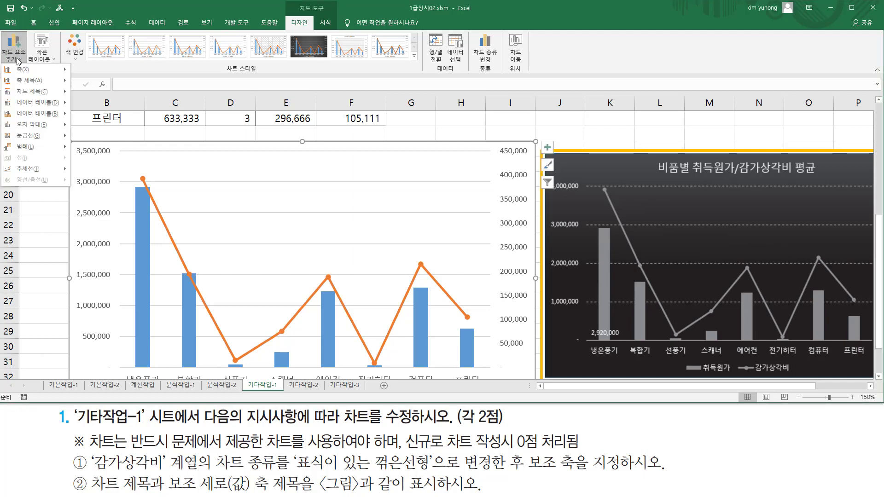
mouse_move(38, 95)
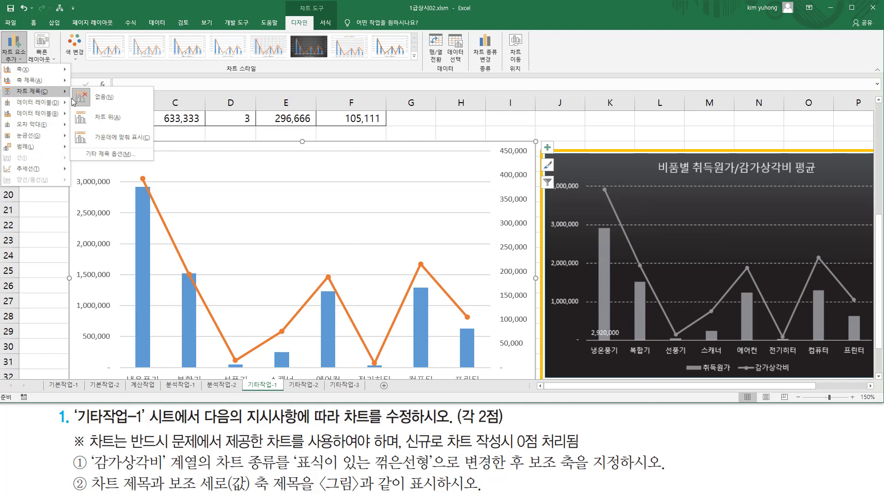
left_click(118, 120)
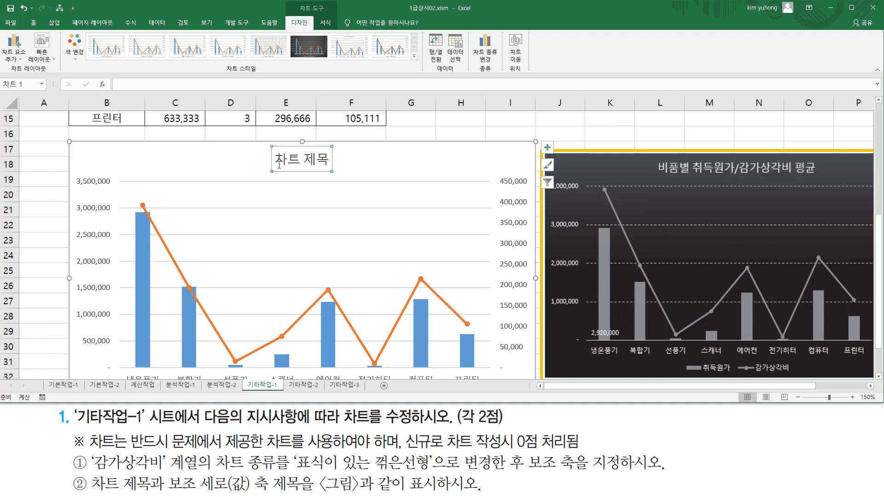
Replace the chart title's placeholder text with 비품별 취득원가/감가상각비 평균, as in the reference picture.
left_click_drag(275, 168, 327, 168)
left_click_drag(655, 177, 820, 177)
key("Escape")
left_click(301, 161)
key("Delete")
key("Delete")
key("Delete")
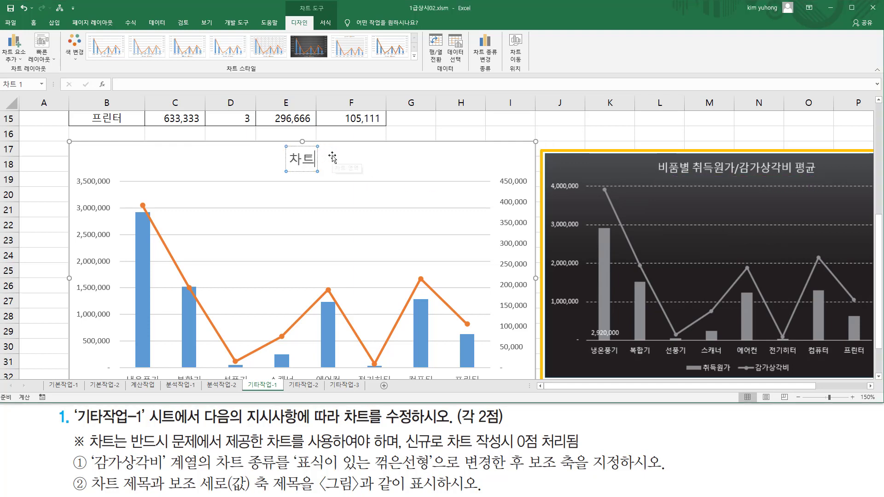
key("BackSpace")
key("BackSpace")
type("비")
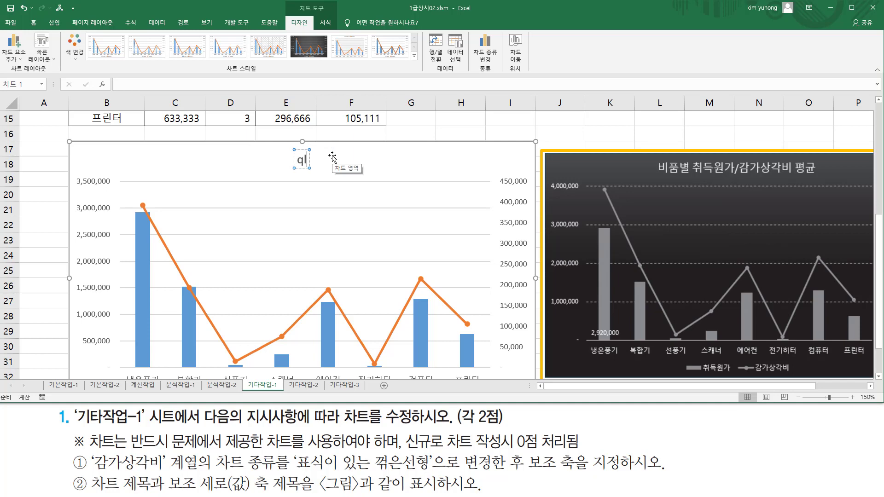
type("품별 취")
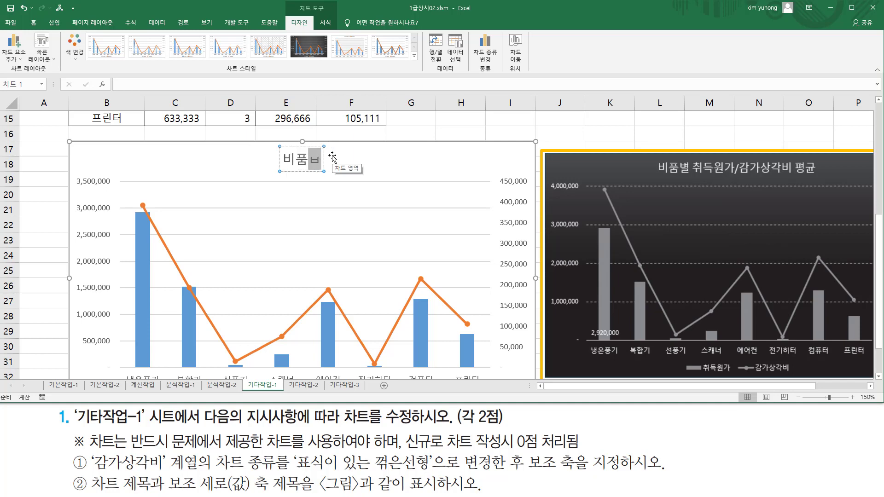
type("득원가")
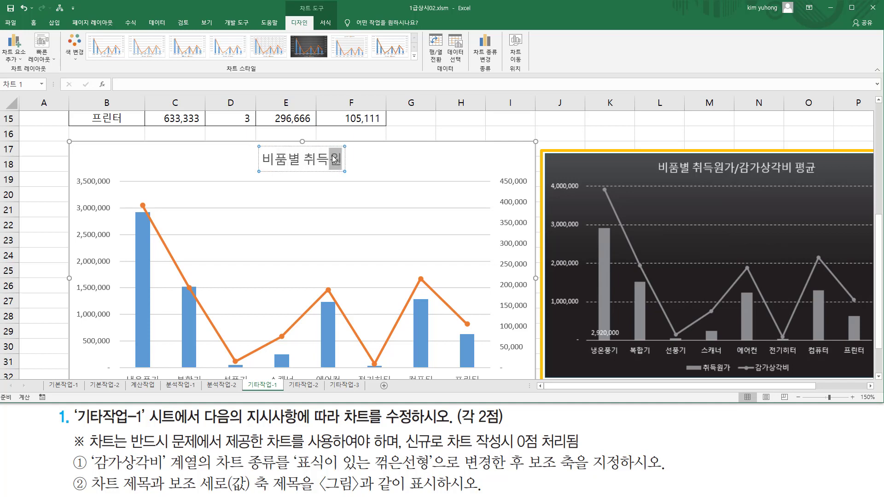
type("/ㄱ")
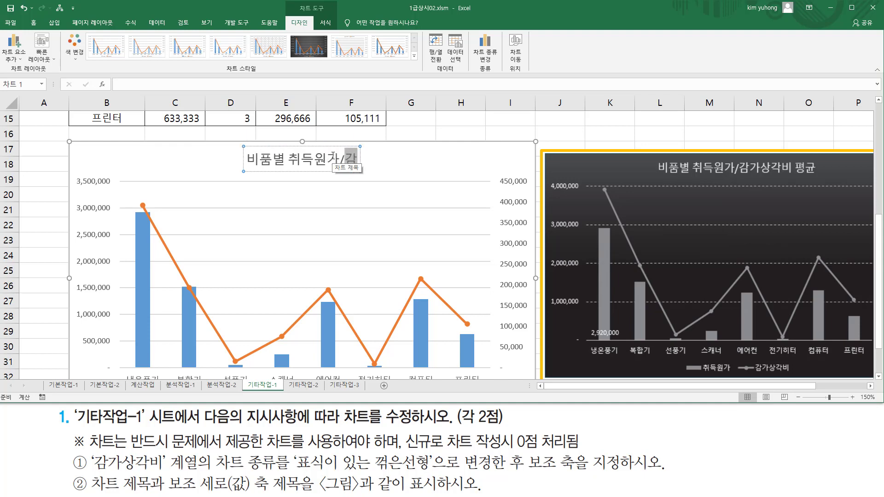
type("사사")
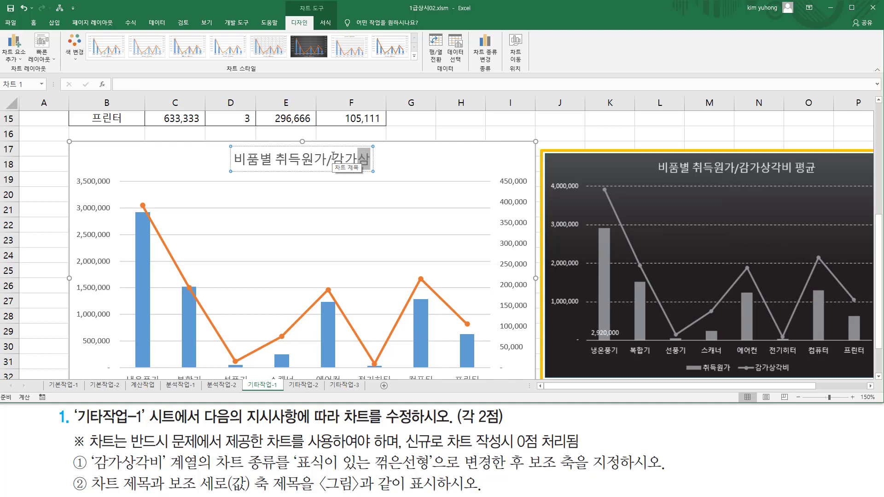
type("상각비")
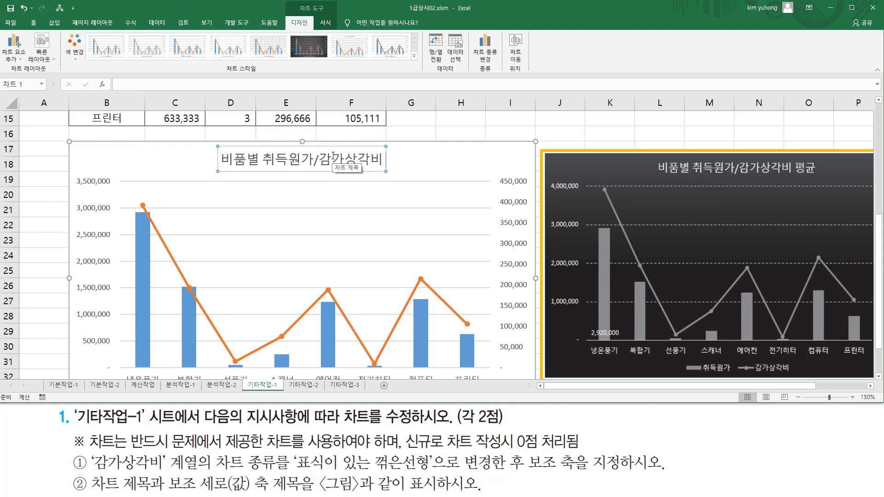
type(" 펴ㅇ규")
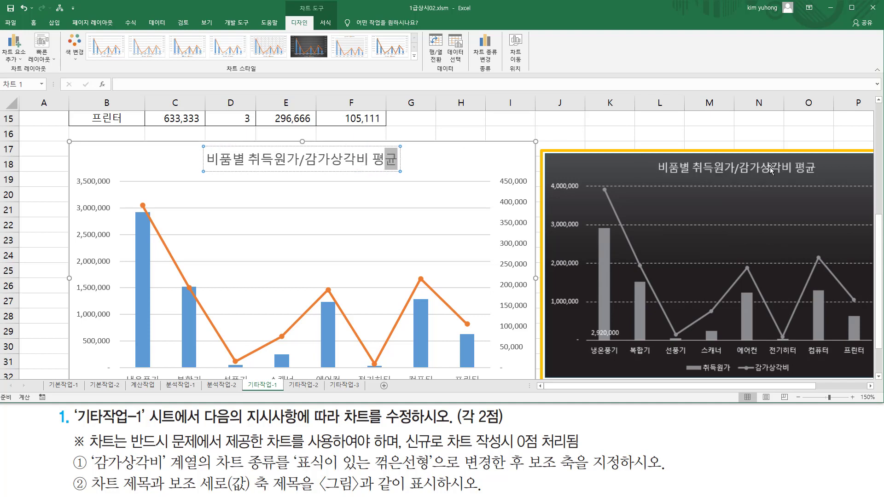
left_click(442, 168)
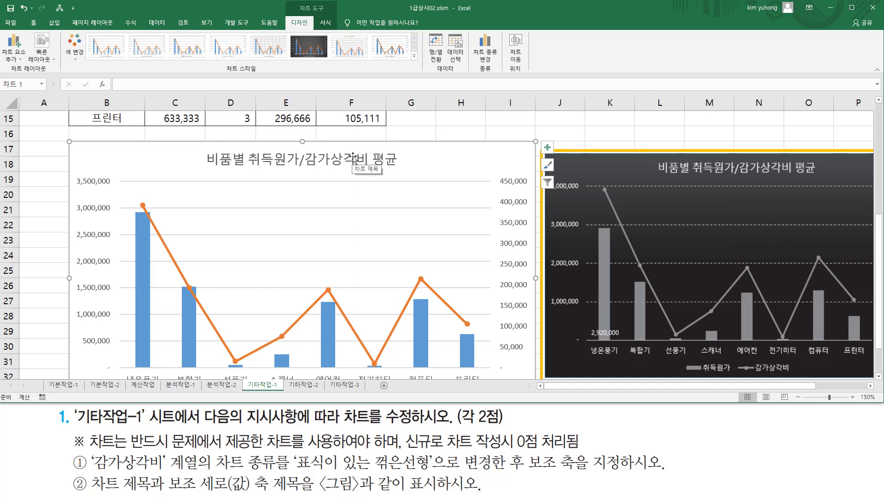
Add a 보조 세로 (secondary vertical) axis title and set its text to 감가상각비.
left_click(17, 61)
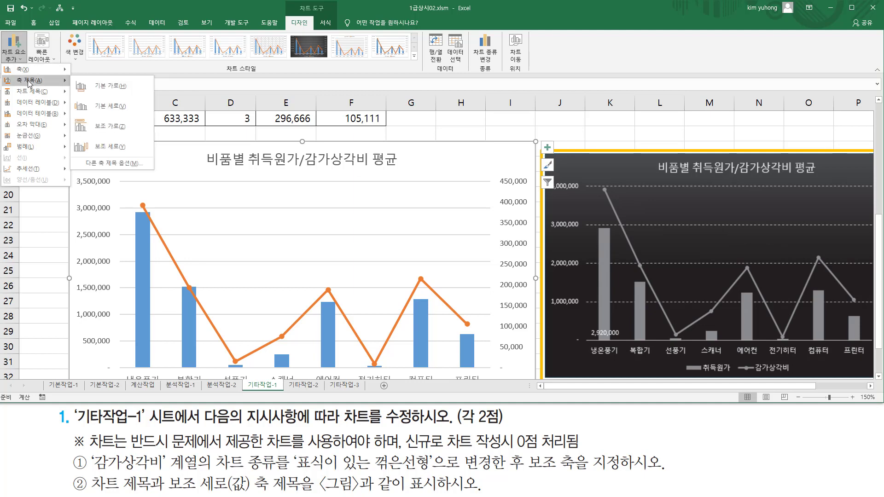
left_click(109, 148)
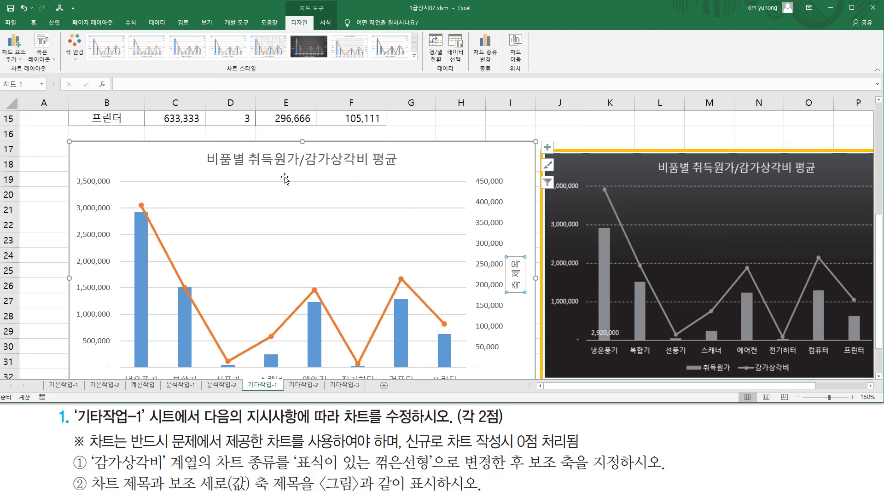
left_click(518, 278)
key("Delete")
key("Delete")
key("Delete")
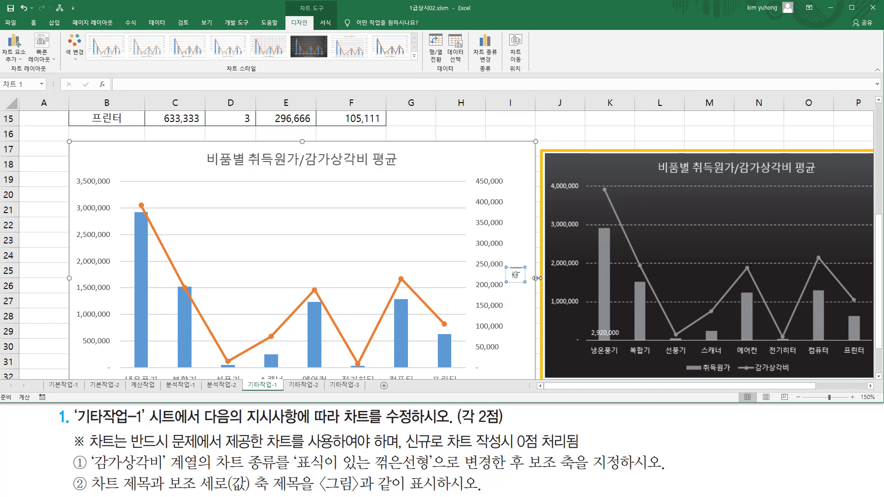
key("BackSpace")
type("ㄱㅏㅁㄱㅏㅅㅏㅇㄱㅏㄱㅂ")
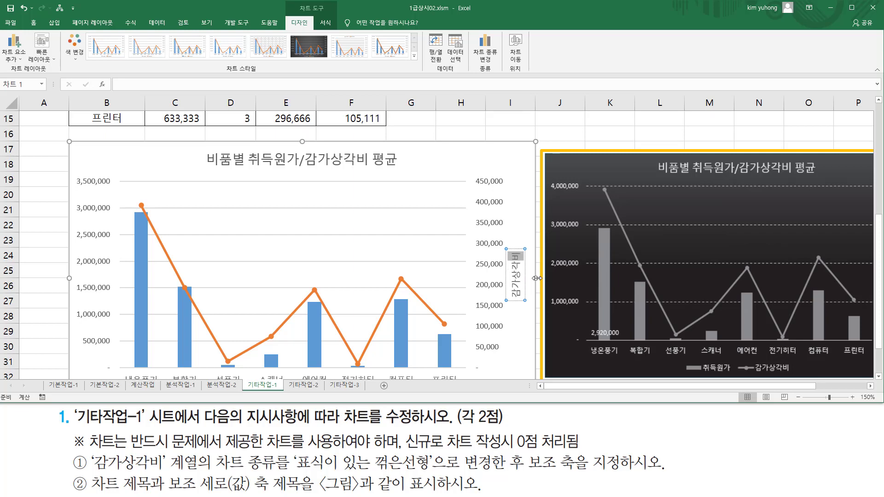
Compare the chart title and the secondary vertical axis title with those in the reference picture.
left_click_drag(617, 385, 671, 386)
key("ctrl+2")
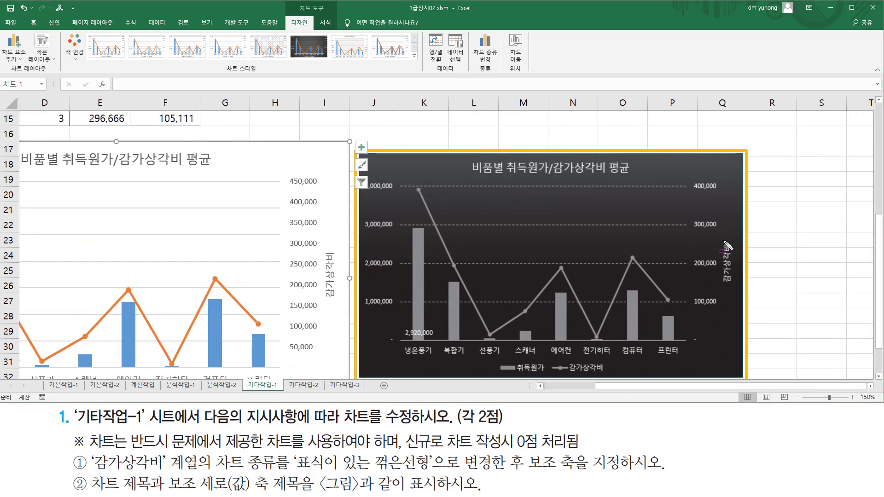
left_click_drag(723, 237, 739, 295)
left_click_drag(324, 249, 339, 304)
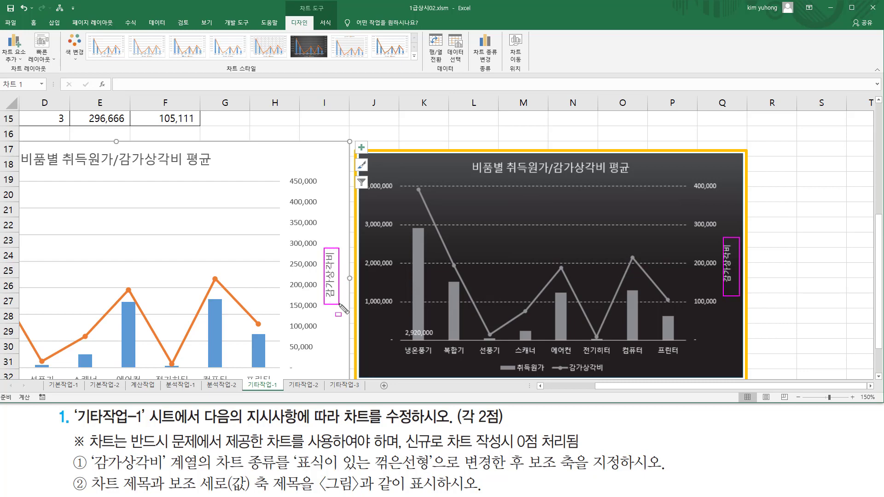
left_click_drag(20, 170, 205, 171)
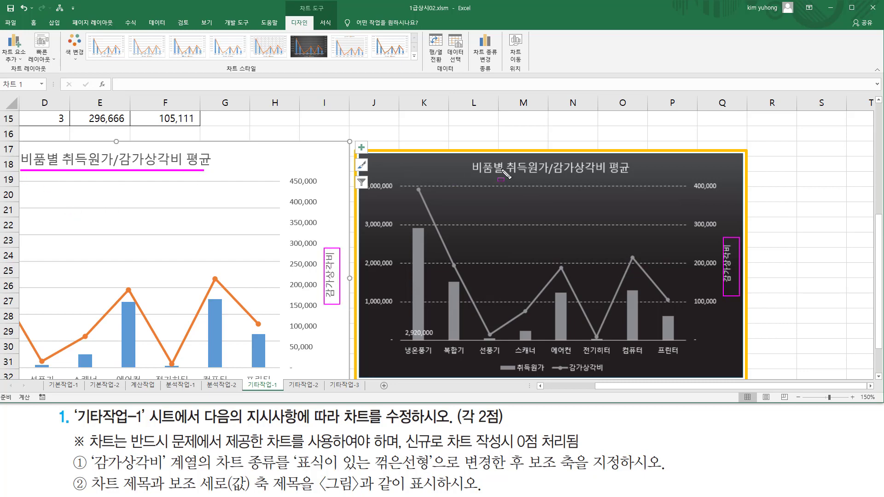
left_click_drag(476, 184, 667, 184)
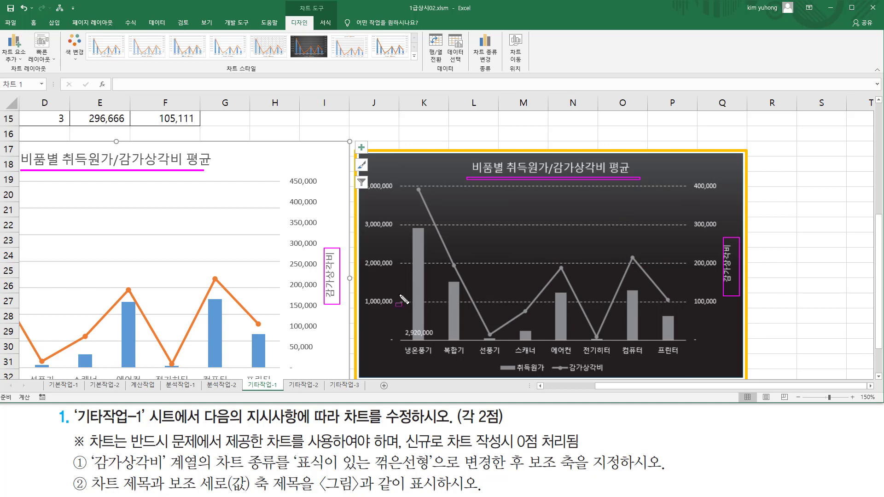
key("Escape")
left_click(578, 386)
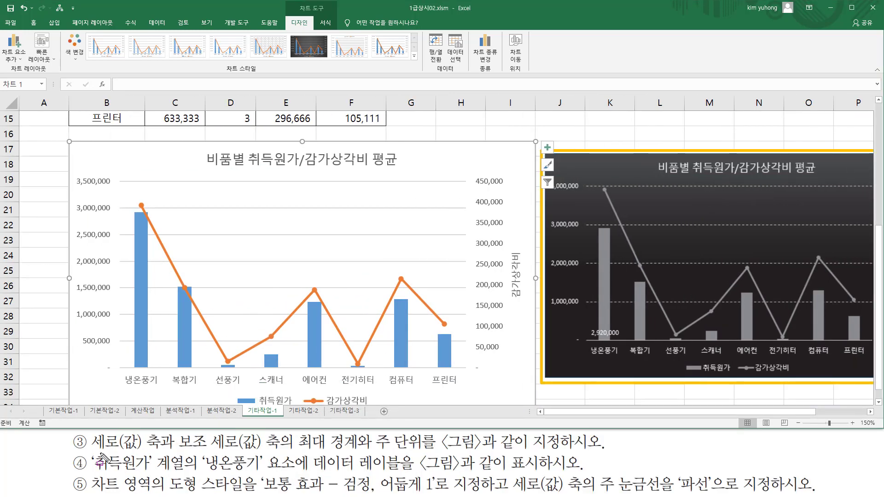
Examine the third instruction and compare the vertical axis bounds and major unit in the reference picture with the provided chart.
left_click_drag(88, 453, 276, 452)
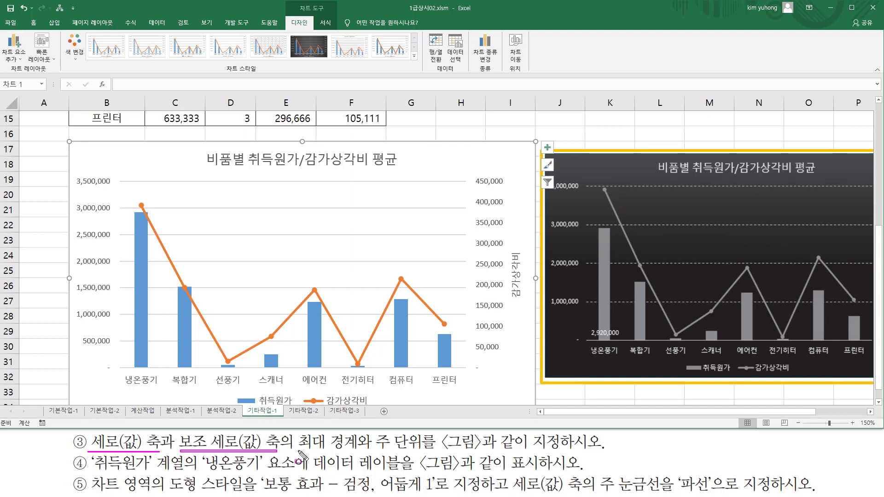
left_click_drag(299, 451, 603, 450)
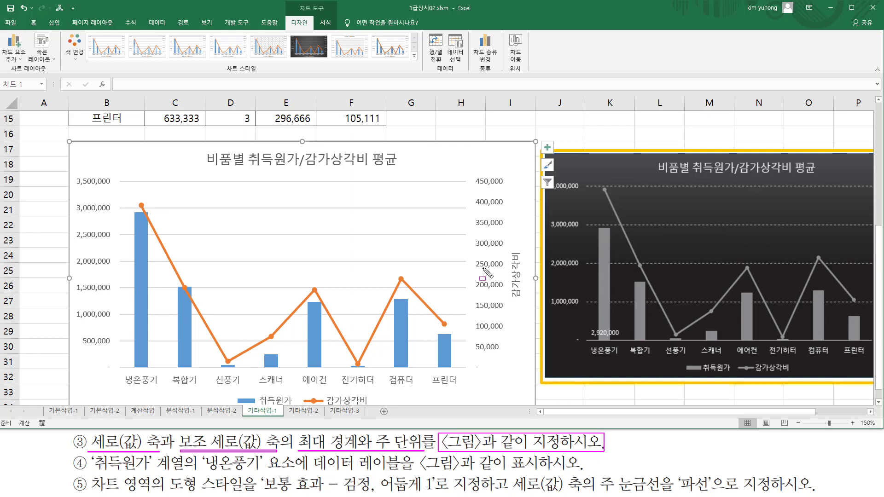
key("Escape")
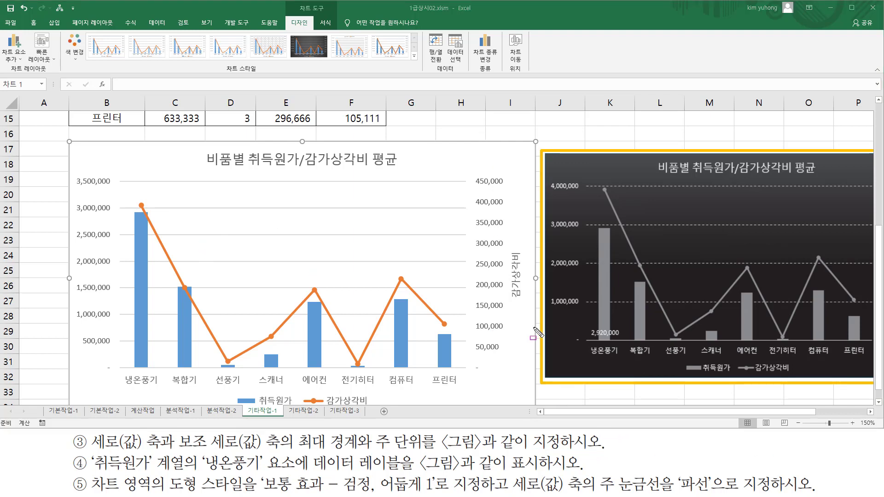
left_click_drag(569, 336, 585, 345)
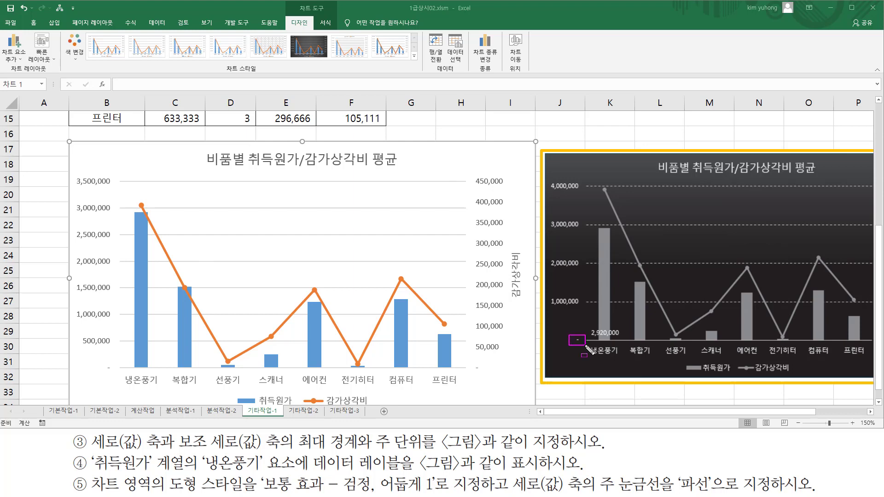
left_click_drag(551, 307, 581, 308)
left_click_drag(549, 267, 592, 267)
left_click_drag(549, 231, 577, 231)
left_click_drag(546, 187, 579, 192)
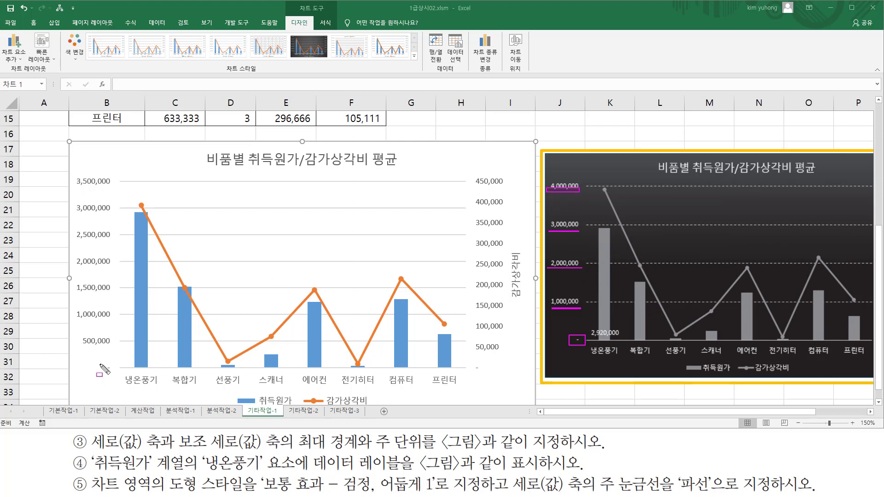
left_click_drag(100, 363, 115, 372)
left_click_drag(74, 175, 117, 188)
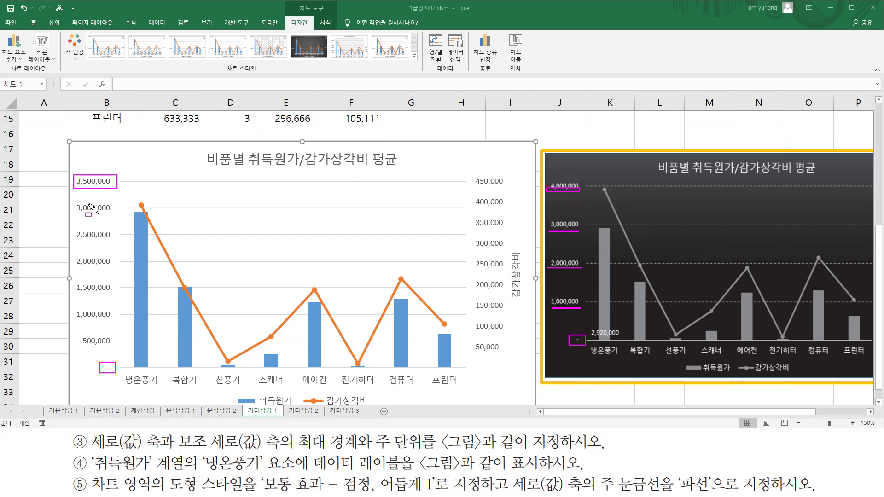
key("Escape")
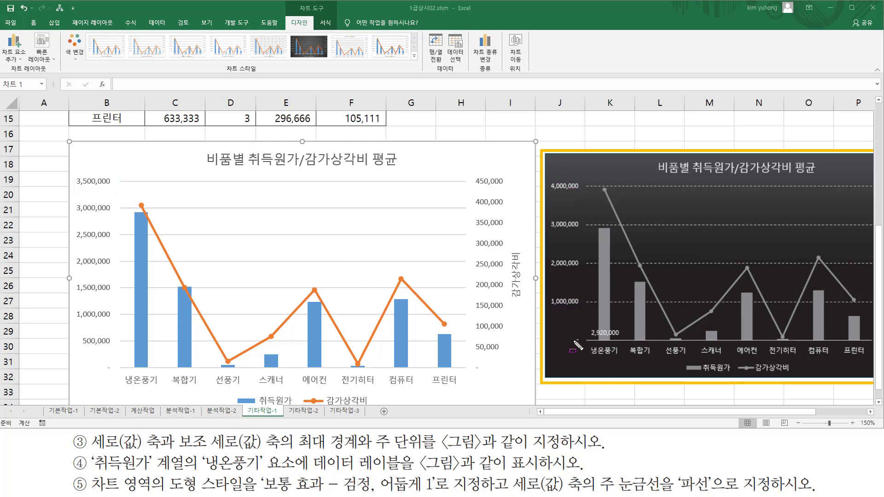
left_click_drag(568, 332, 589, 345)
left_click_drag(549, 178, 585, 191)
key("Escape")
Set the primary vertical axis's maximum bound to 4,000,000 and its major unit to 1,000,000.
left_click(100, 182)
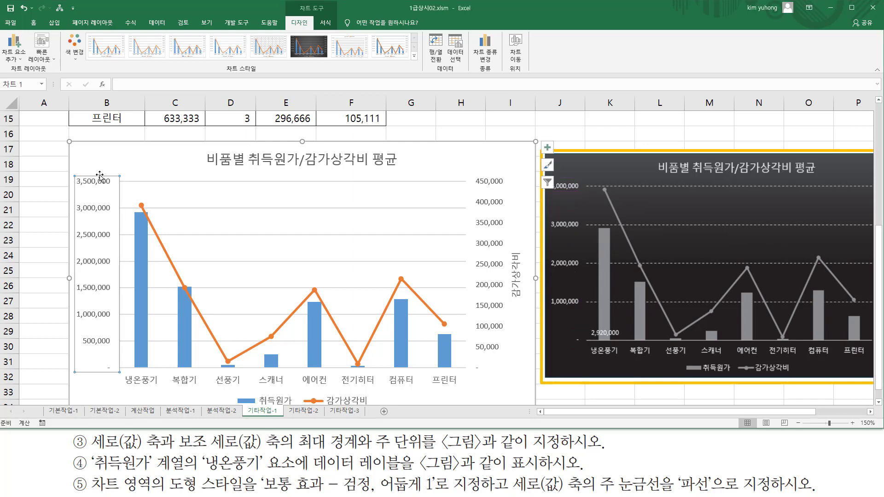
double_click(101, 209)
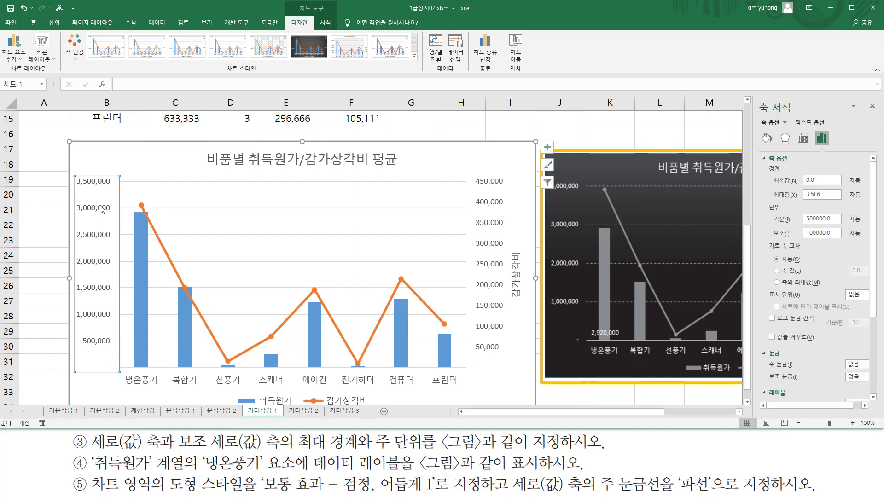
left_click_drag(757, 112, 796, 113)
key("Escape")
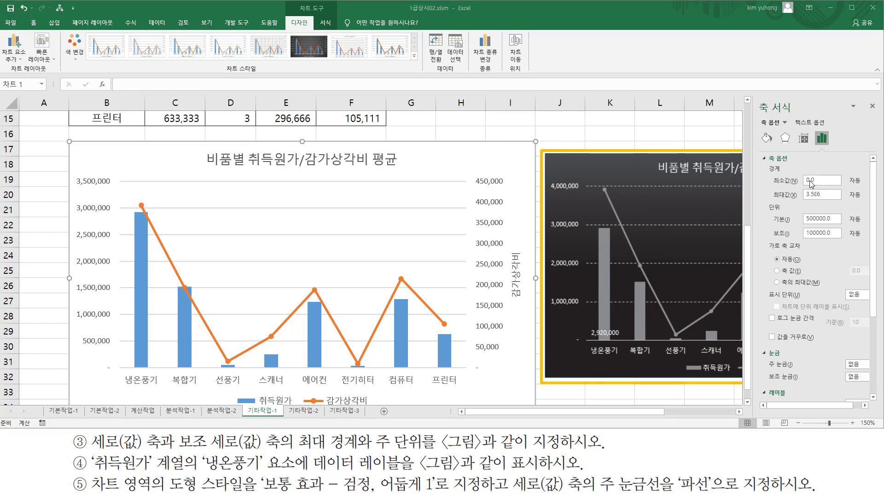
left_click(834, 195)
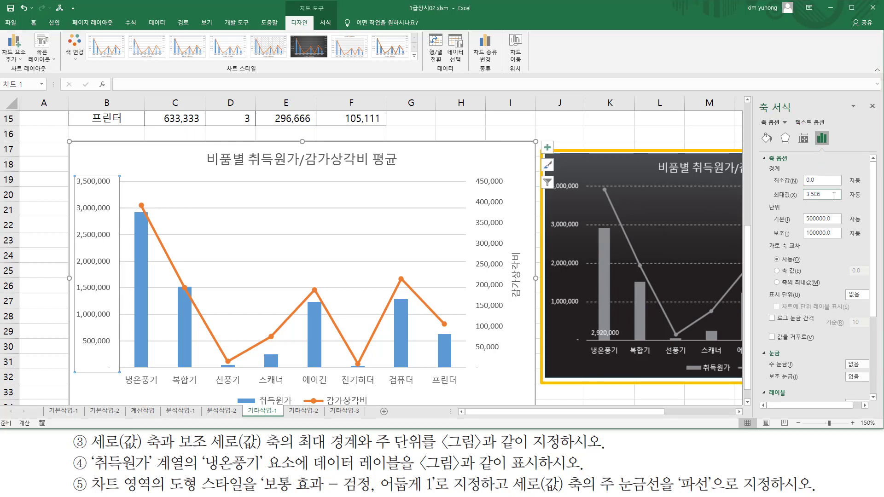
left_click(835, 194)
left_click(835, 220)
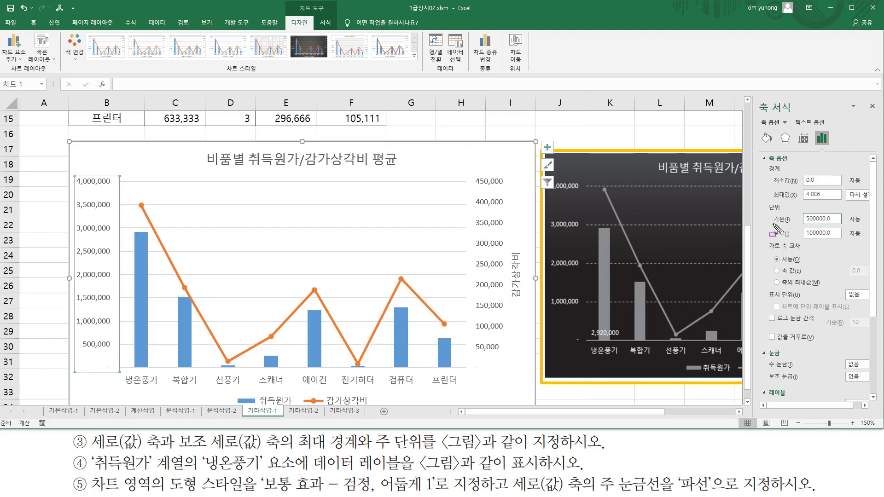
left_click(833, 219)
key("Return")
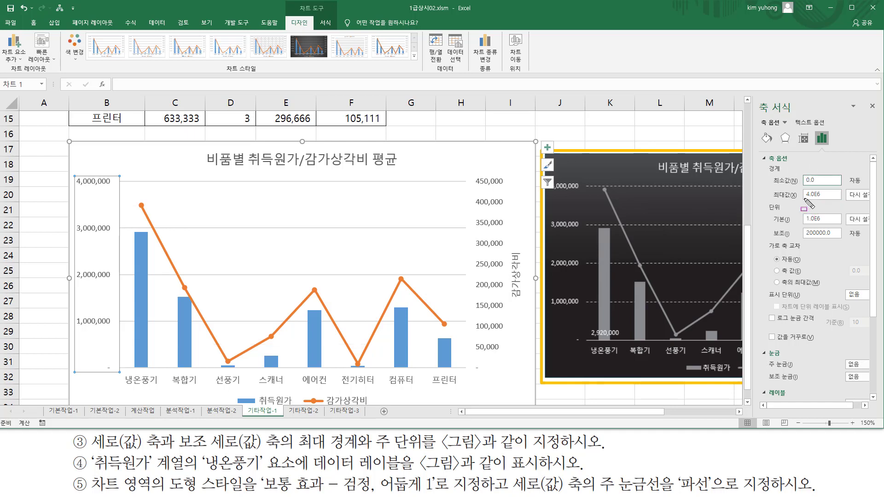
Compare the primary vertical axis labels of the provided chart with those in the reference picture, from the lowest to the highest.
mouse_move(804, 199)
left_mouse_down()
mouse_move(824, 199)
mouse_move(822, 224)
left_mouse_up()
left_click_drag(104, 363, 119, 376)
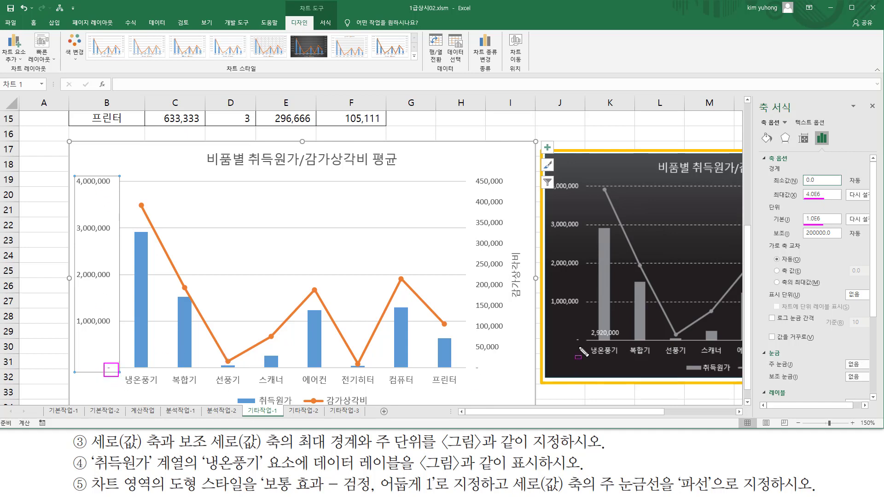
left_click_drag(581, 341, 585, 344)
left_click_drag(548, 295, 588, 307)
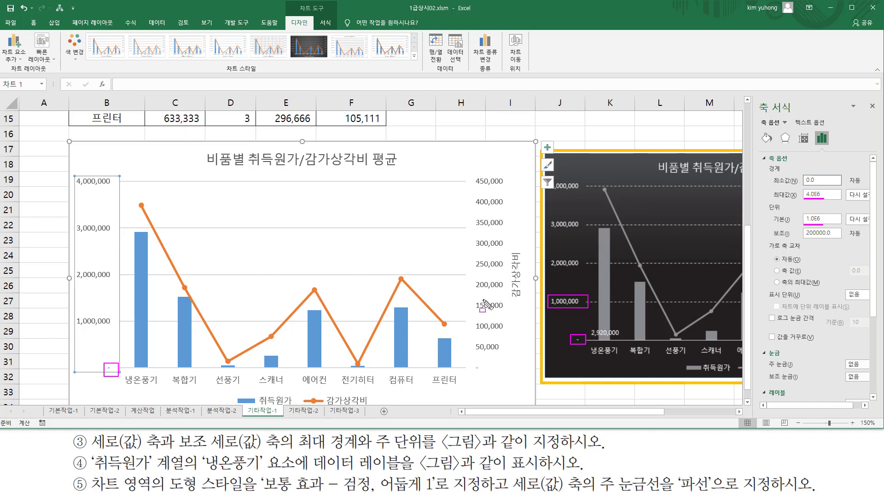
left_click_drag(66, 315, 121, 329)
left_click_drag(72, 262, 124, 284)
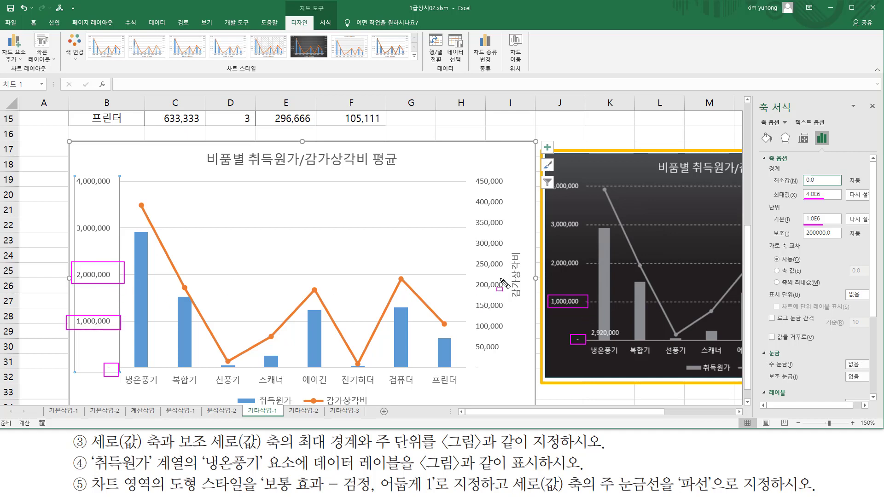
left_click_drag(544, 255, 588, 276)
left_click_drag(544, 217, 589, 232)
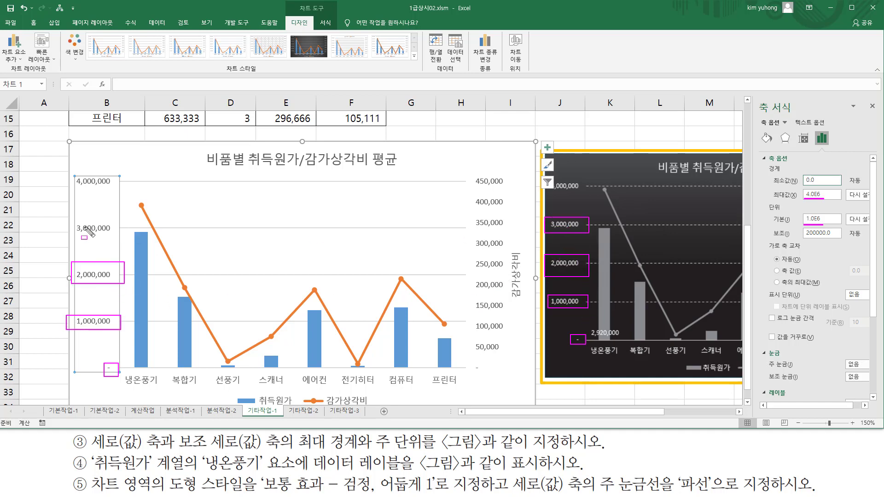
left_click_drag(68, 222, 126, 239)
left_click_drag(70, 174, 124, 189)
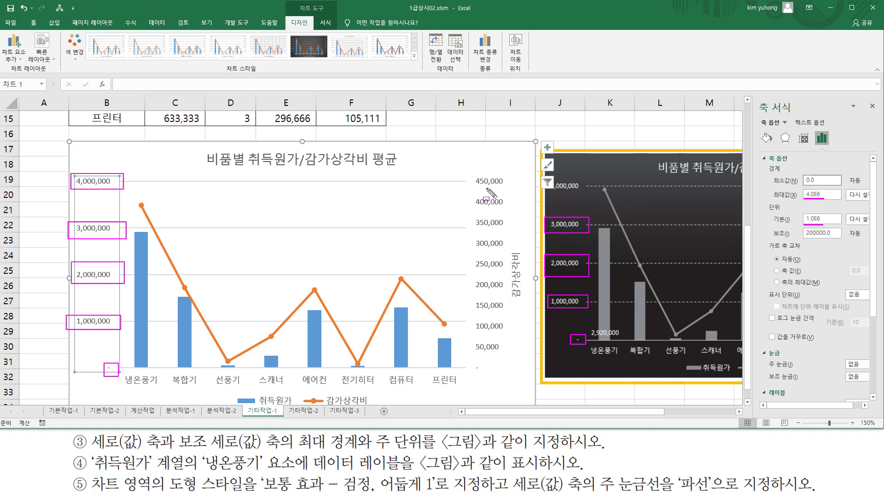
left_click_drag(544, 179, 587, 194)
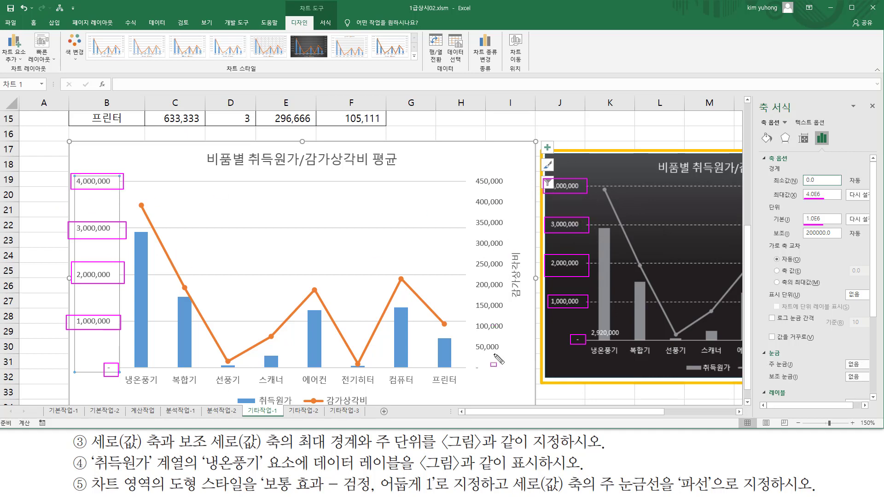
key("Escape")
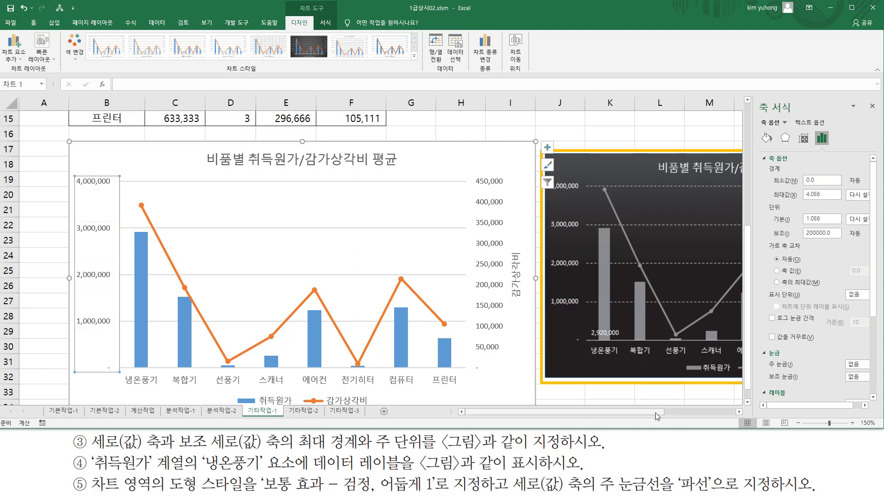
Examine the secondary vertical axis bounds and major unit in the reference picture against the provided chart.
left_click_drag(656, 412, 709, 411)
key("ctrl+shift+d")
mouse_move(644, 349)
left_mouse_down()
mouse_move(647, 338)
mouse_move(653, 347)
left_mouse_up()
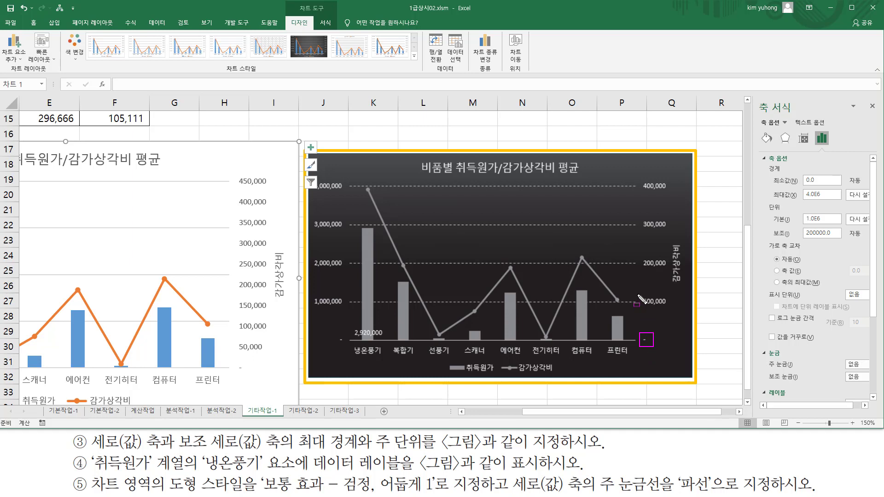
left_click_drag(639, 294, 683, 309)
left_click_drag(632, 253, 674, 270)
left_click_drag(679, 279, 682, 271)
left_click_drag(637, 214, 677, 231)
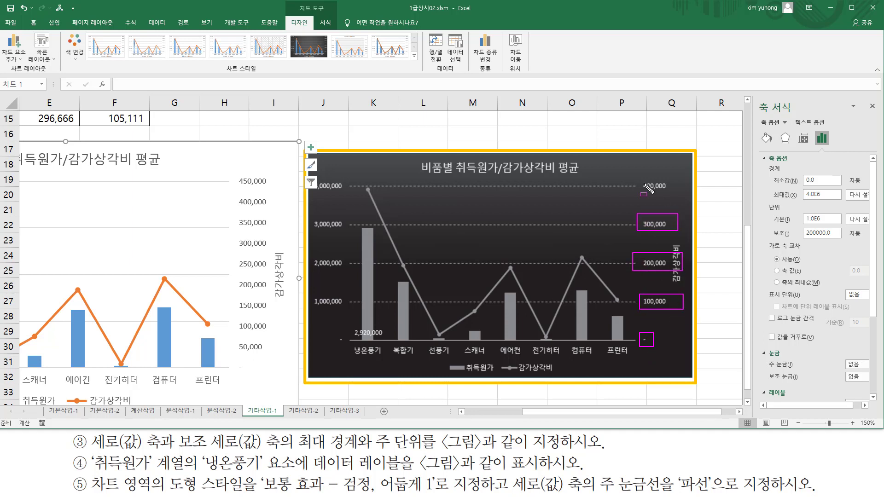
left_click_drag(631, 179, 679, 195)
left_click_drag(233, 363, 252, 378)
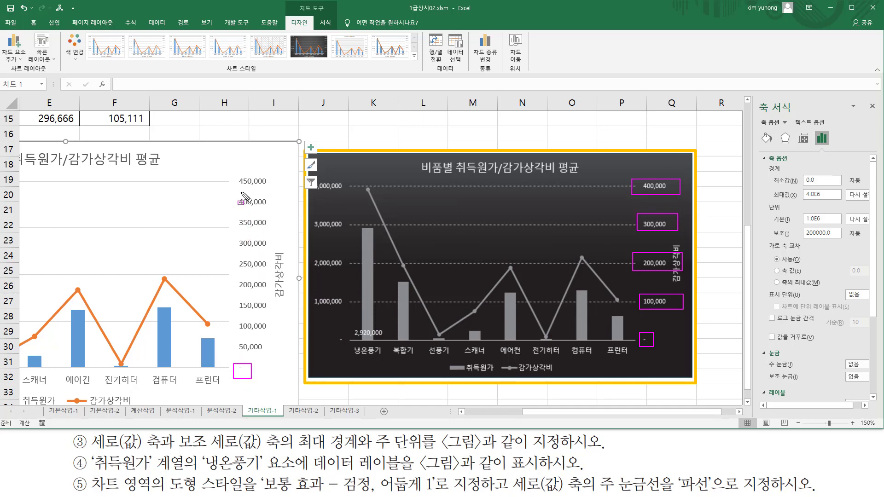
mouse_move(234, 187)
left_mouse_down()
mouse_move(279, 188)
mouse_move(272, 173)
left_mouse_up()
key("Escape")
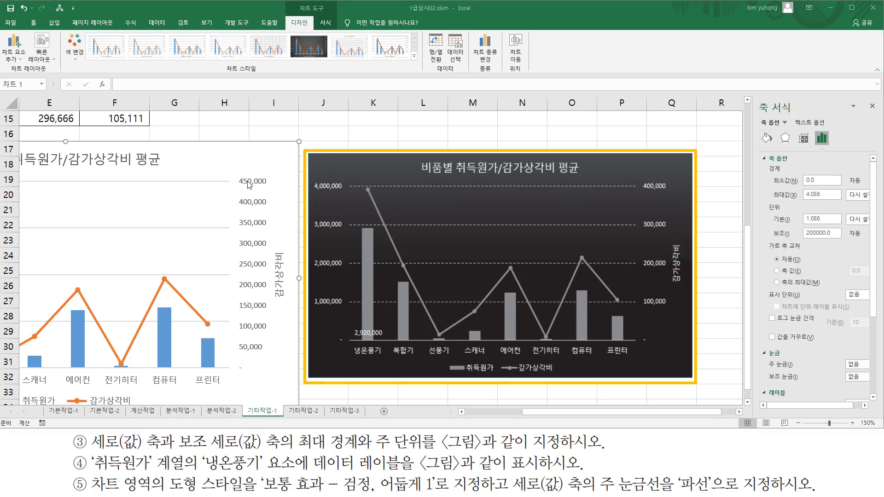
Set the secondary vertical axis's maximum bound to 400,000 and its major unit to 100,000.
left_click(248, 184)
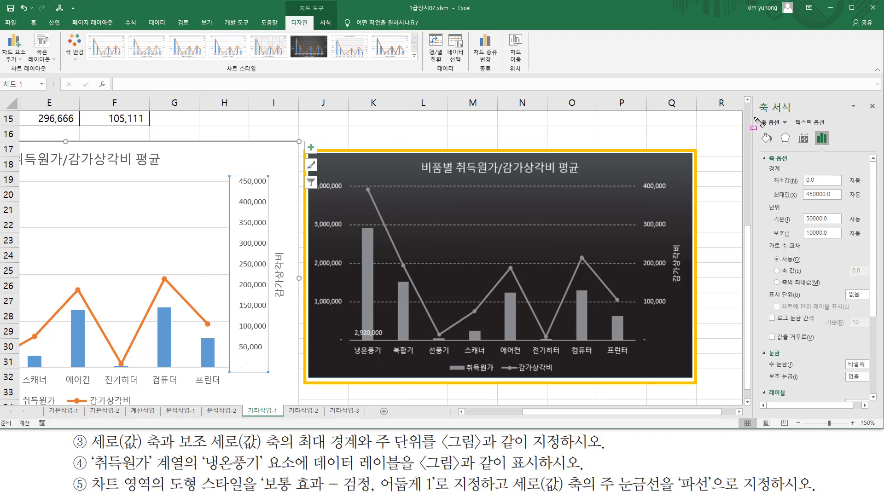
left_click_drag(753, 117, 802, 117)
key("Escape")
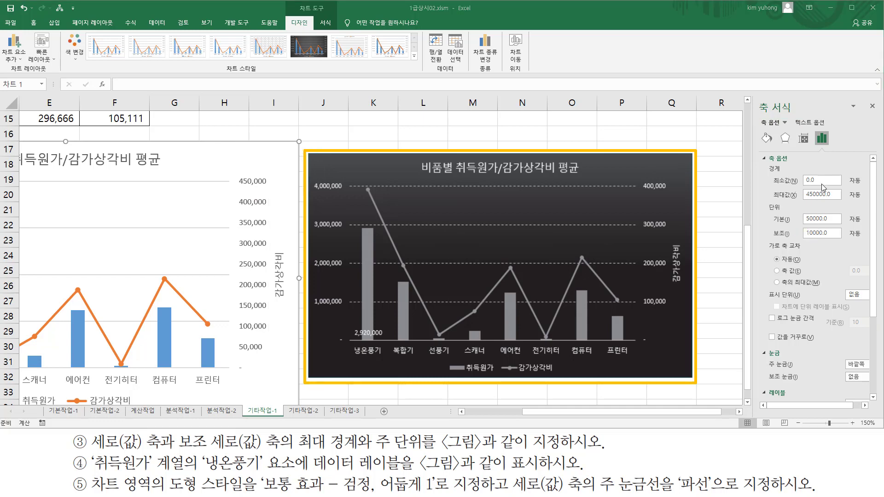
left_click(804, 195)
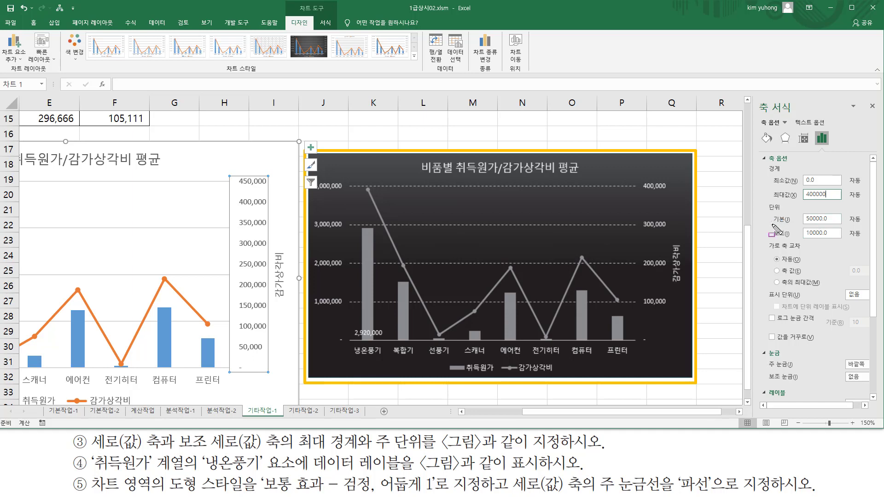
mouse_move(771, 225)
left_mouse_down()
mouse_move(837, 225)
mouse_move(837, 215)
left_mouse_up()
key("Escape")
left_click(833, 221)
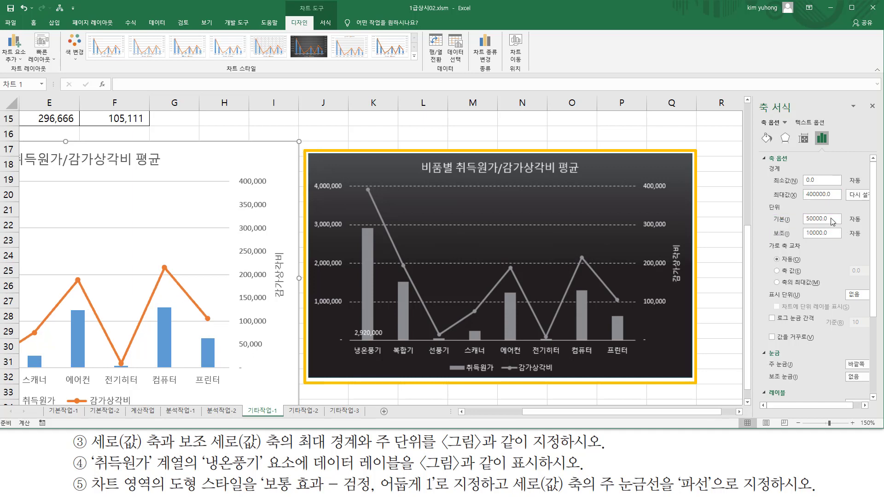
key("BackSpace")
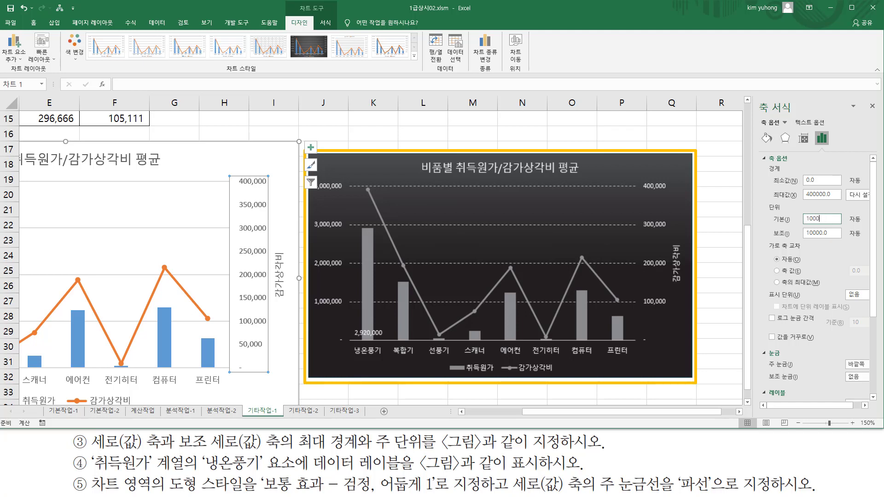
left_click(828, 180)
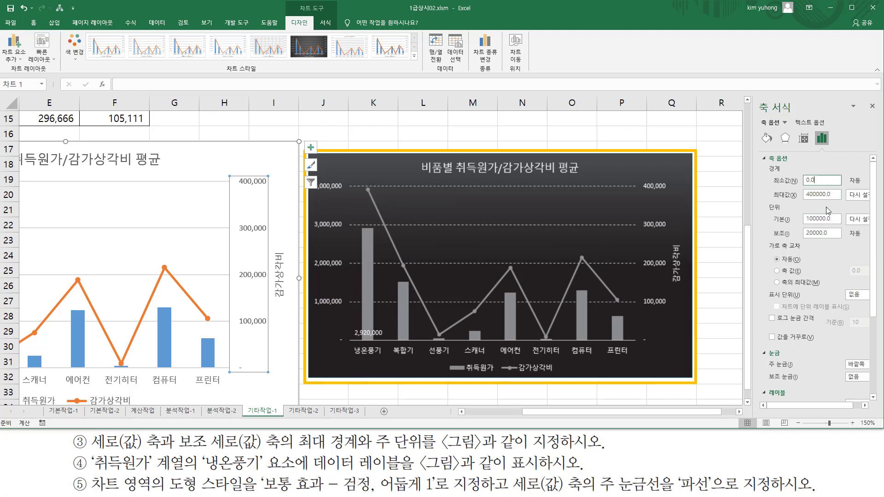
Check the chart's updated secondary vertical axis labels against the reference picture.
left_click_drag(636, 335, 646, 345)
left_click_drag(228, 366, 256, 373)
left_click_drag(232, 318, 268, 325)
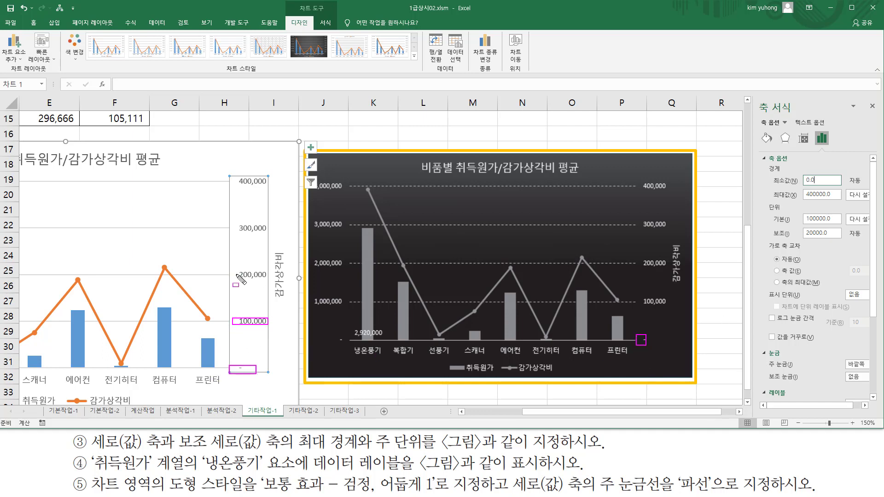
left_click_drag(235, 268, 272, 280)
left_click_drag(235, 222, 280, 237)
left_click_drag(233, 172, 277, 188)
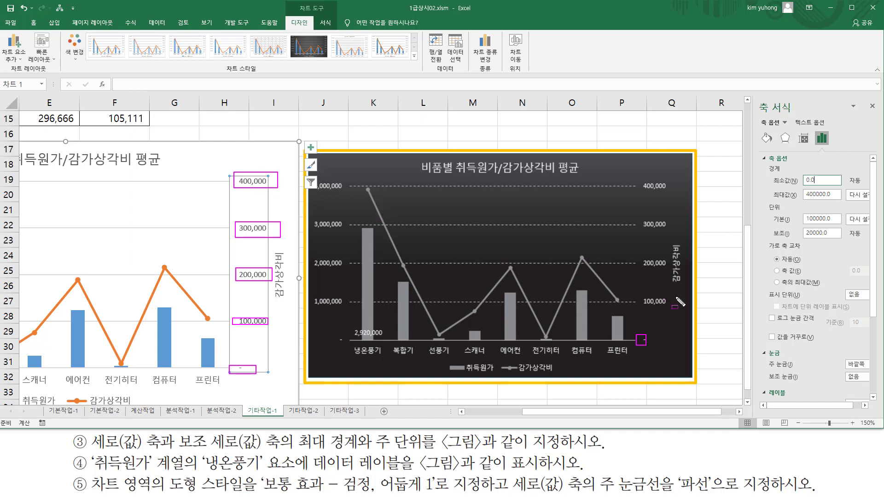
left_click_drag(639, 177, 668, 324)
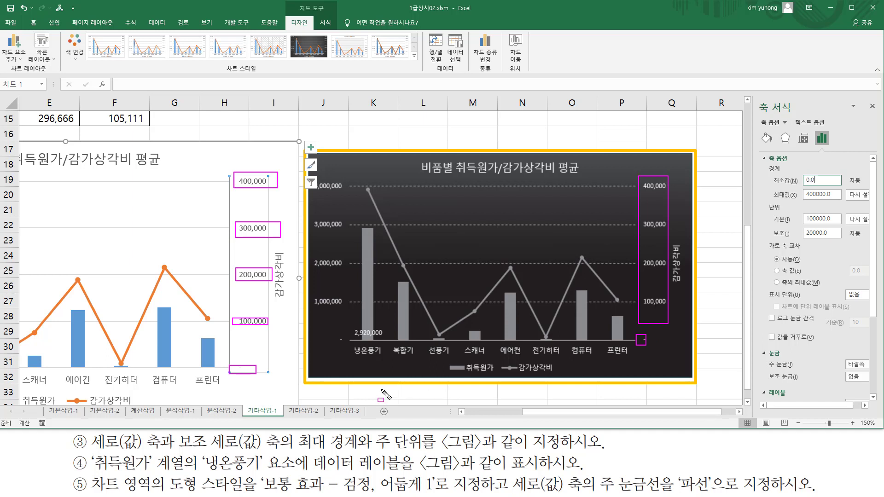
Examine the fourth instruction and locate the 냉온풍기 element and its data label in the reference picture and the provided chart.
mouse_move(87, 472)
left_mouse_down()
mouse_move(186, 474)
mouse_move(185, 451)
mouse_move(261, 471)
mouse_move(296, 452)
mouse_move(425, 480)
mouse_move(577, 472)
mouse_move(555, 487)
left_mouse_up()
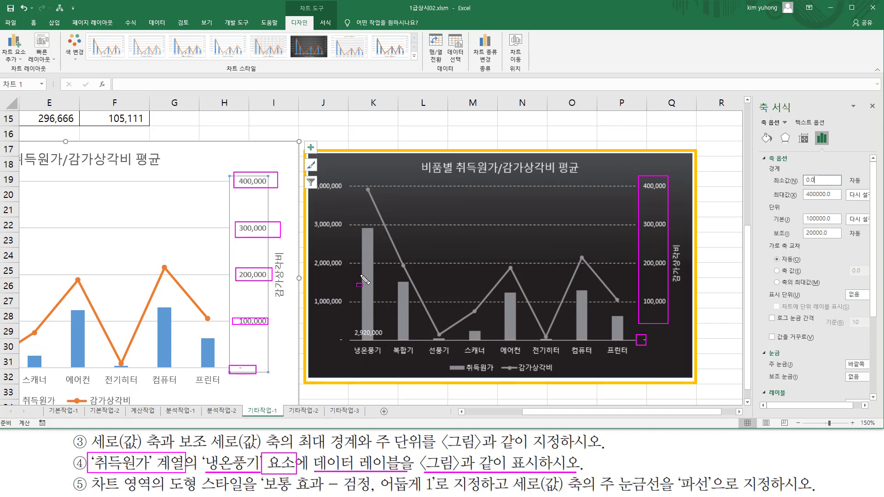
left_click_drag(352, 344, 384, 356)
left_click_drag(353, 326, 385, 338)
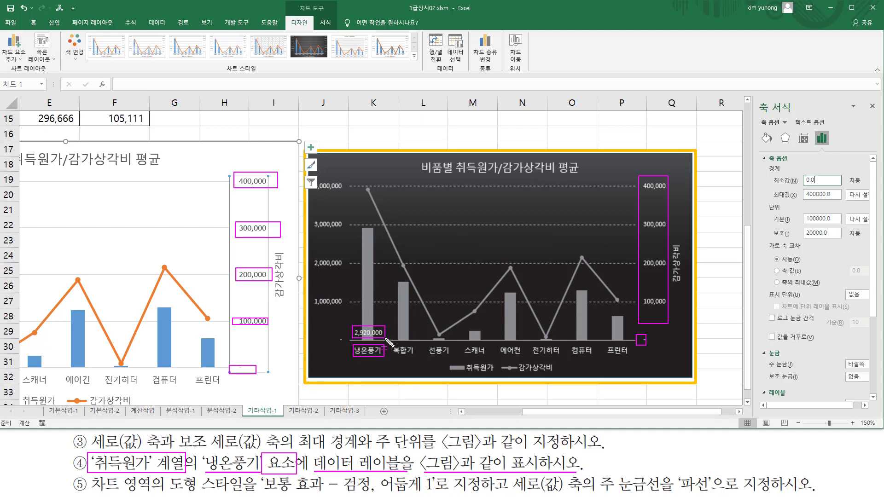
key("Escape")
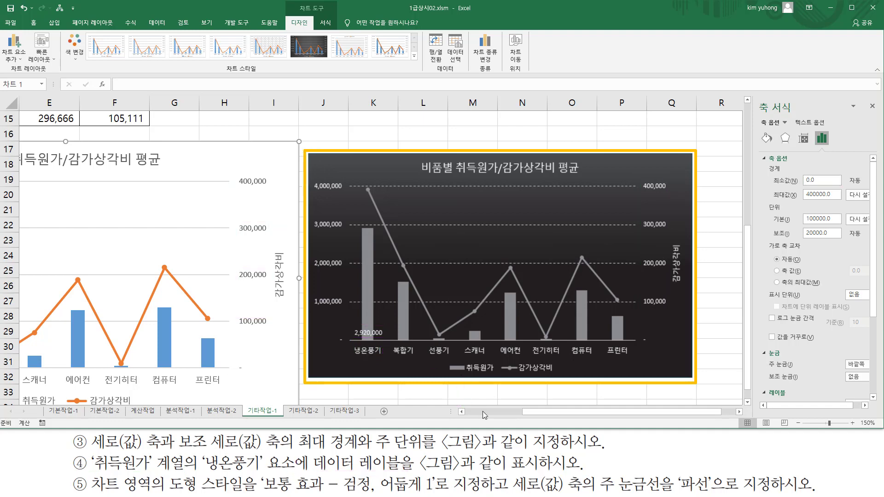
left_click(483, 415)
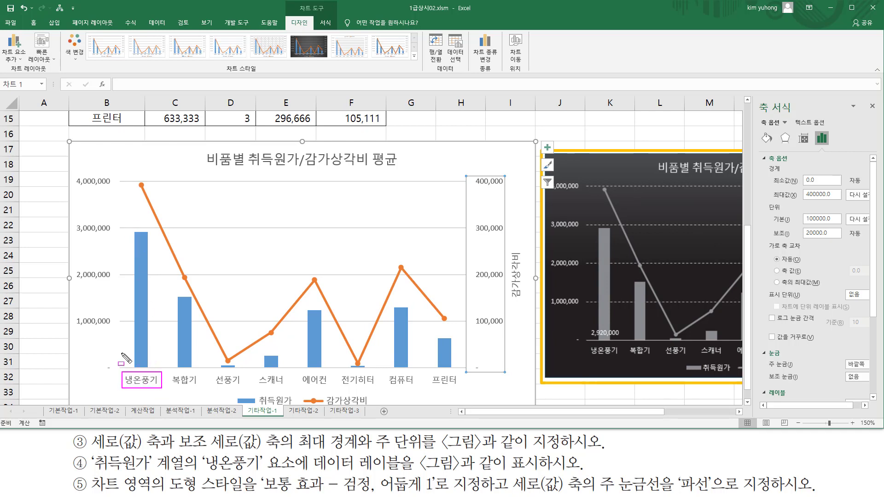
left_click_drag(122, 353, 160, 361)
key("Escape")
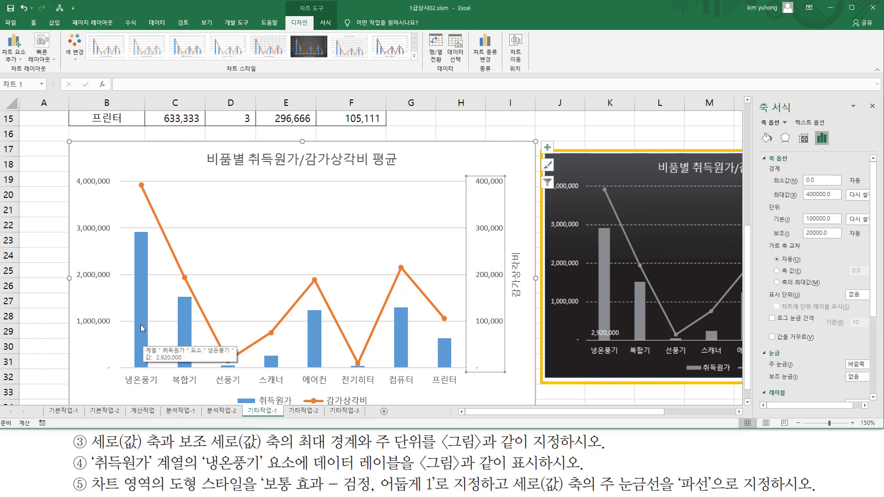
Add a data label to only the 냉온풍기 element of the 취득원가 column series.
left_click(140, 325)
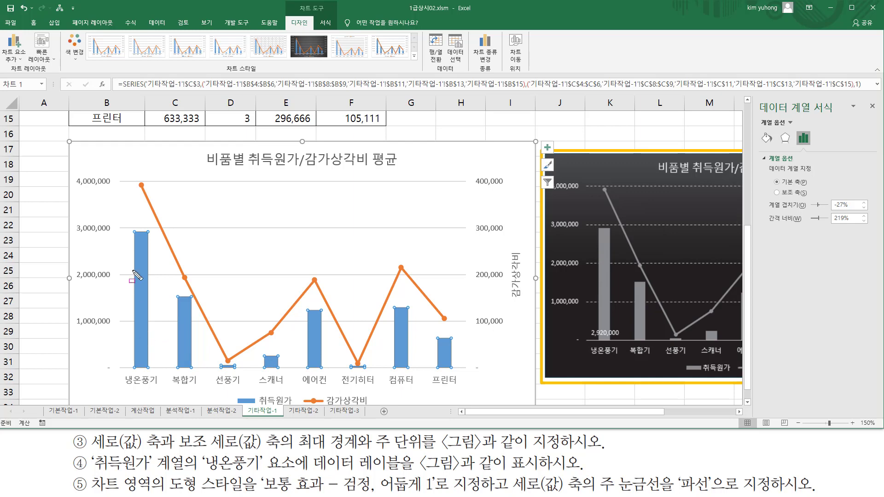
left_click(142, 336)
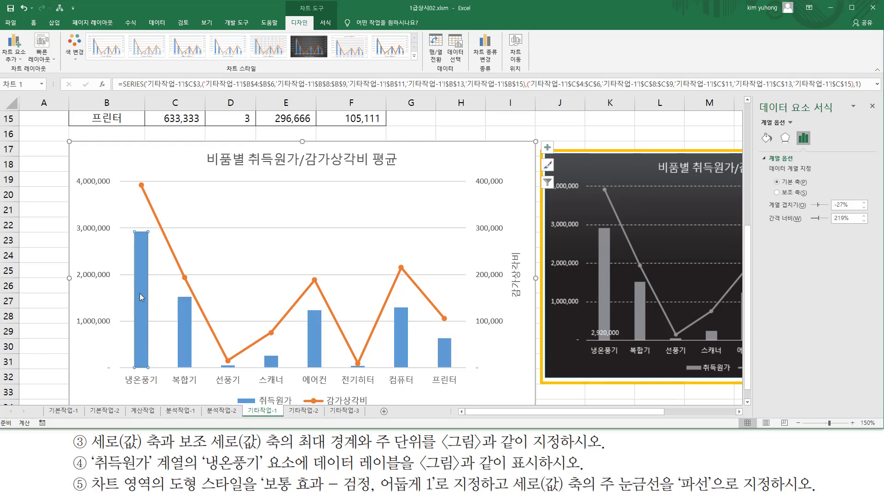
left_click_drag(127, 223, 154, 376)
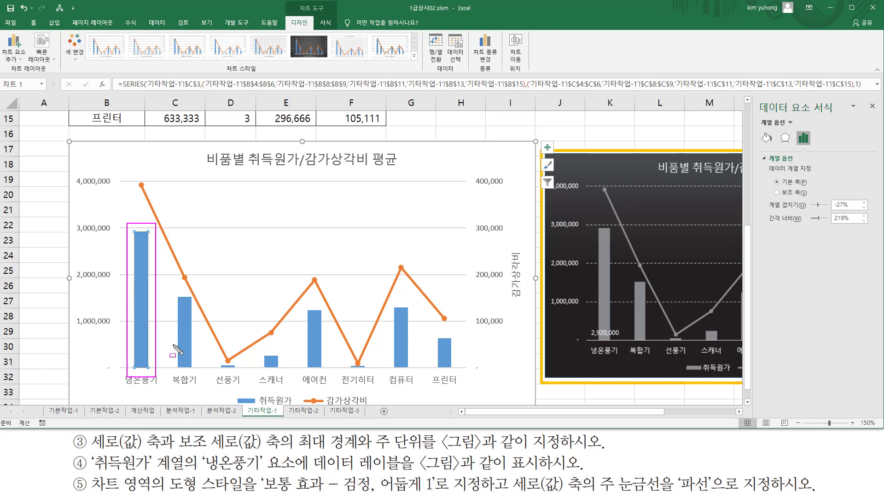
key("Escape")
right_click(143, 317)
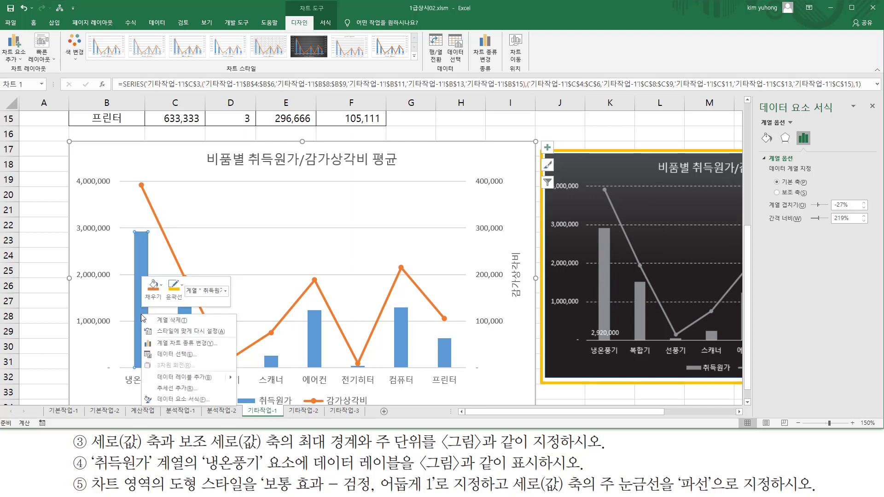
left_click(184, 378)
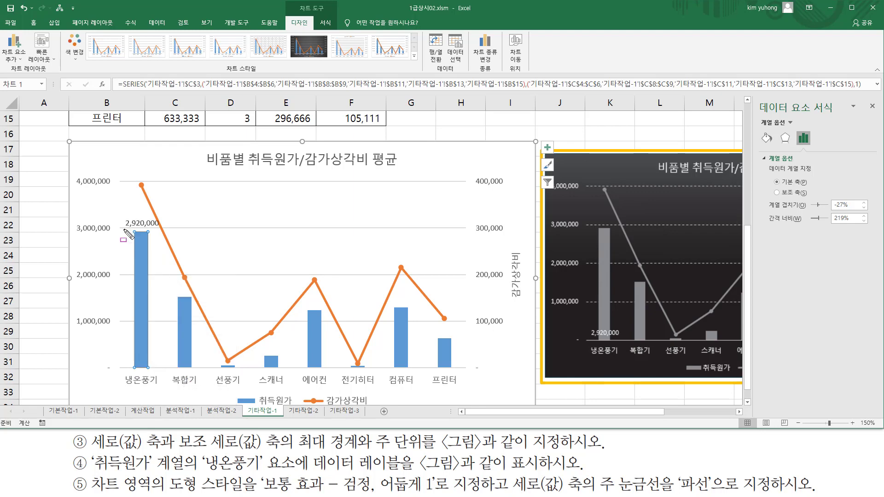
Position the 냉온풍기 data label near the axis (축에 가깝게) to match the reference picture.
left_click(147, 223)
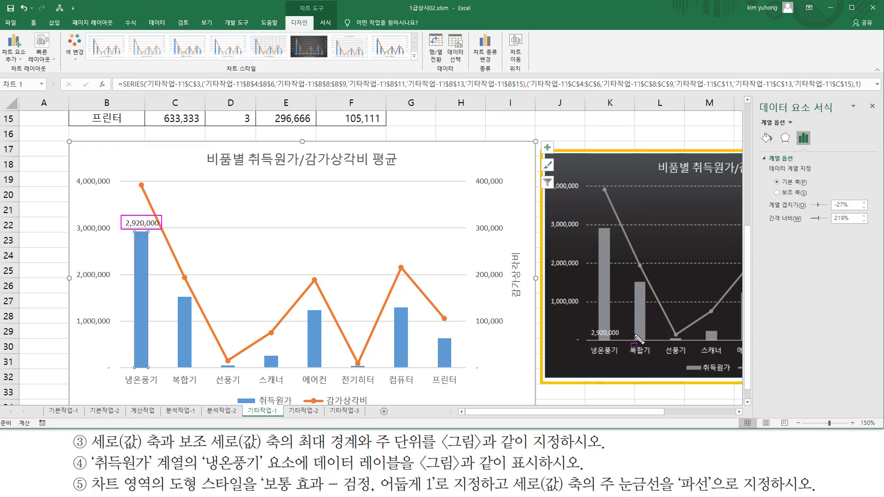
left_click_drag(588, 328, 628, 340)
key("Escape")
left_click(152, 241)
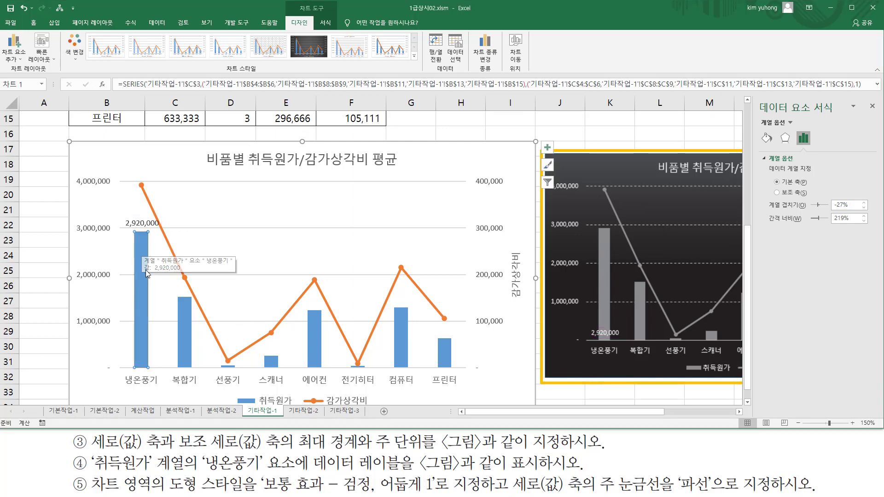
left_click(16, 59)
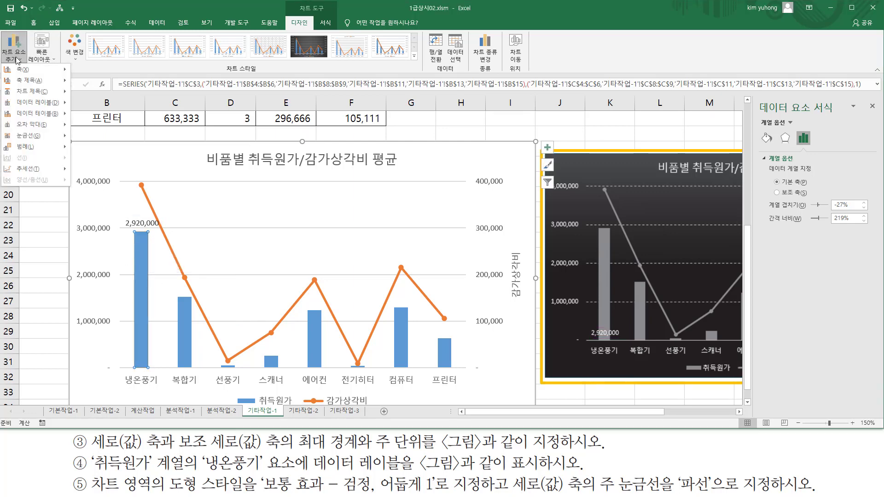
mouse_move(44, 110)
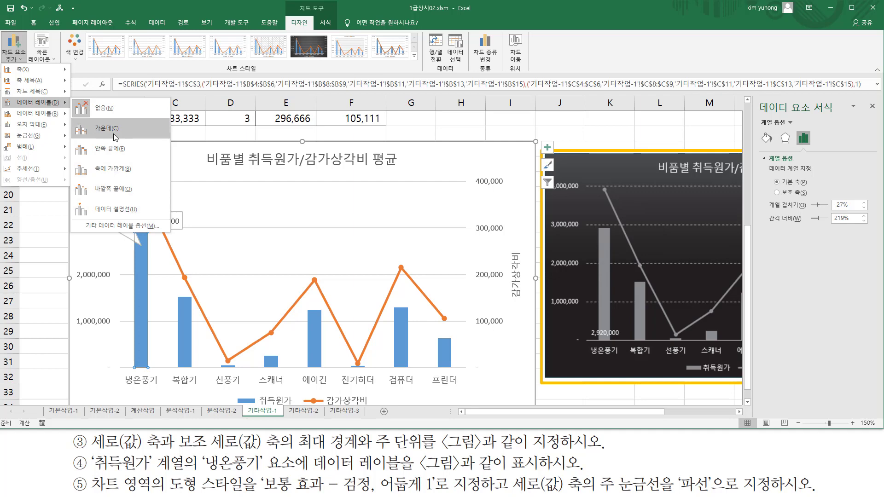
left_click(133, 173)
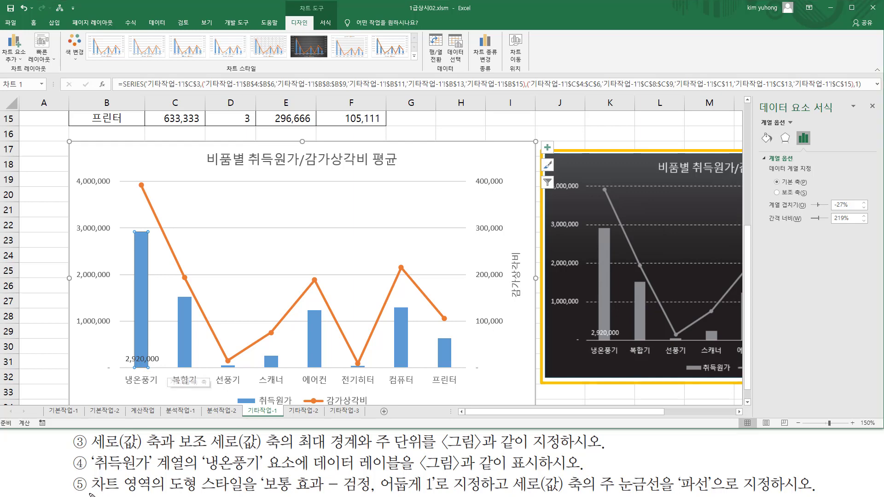
Apply the shape style '보통 효과 - 검정, 어둡게 1' to the chart area, as the fifth instruction requires.
mouse_move(88, 494)
left_mouse_down()
mouse_move(157, 491)
mouse_move(153, 474)
mouse_move(238, 491)
mouse_move(415, 494)
left_mouse_up()
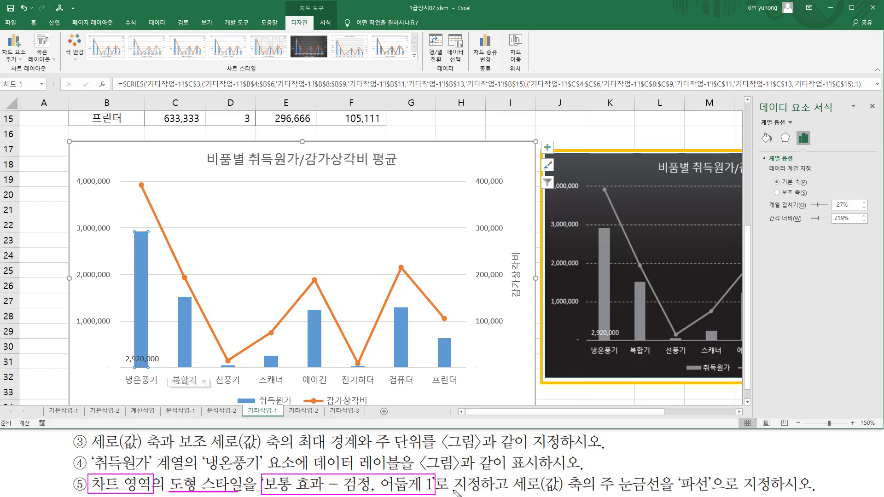
left_click_drag(458, 493, 503, 493)
key("Escape")
left_click(104, 153)
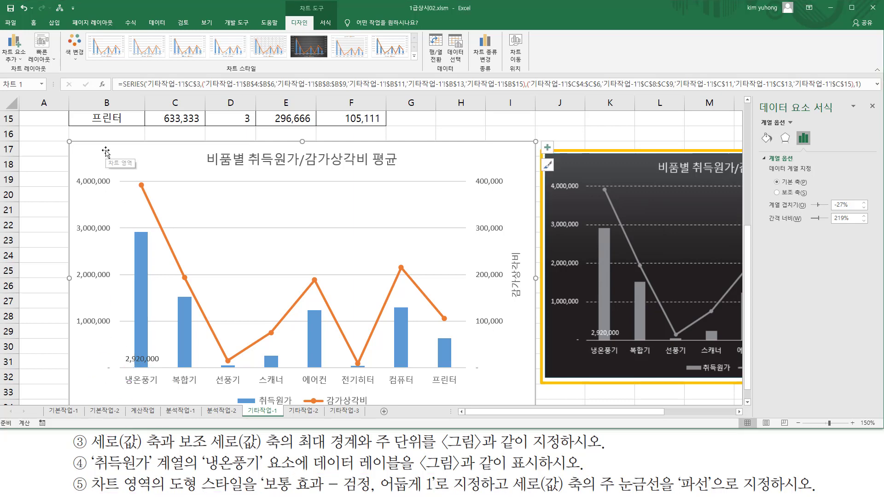
left_click(123, 162)
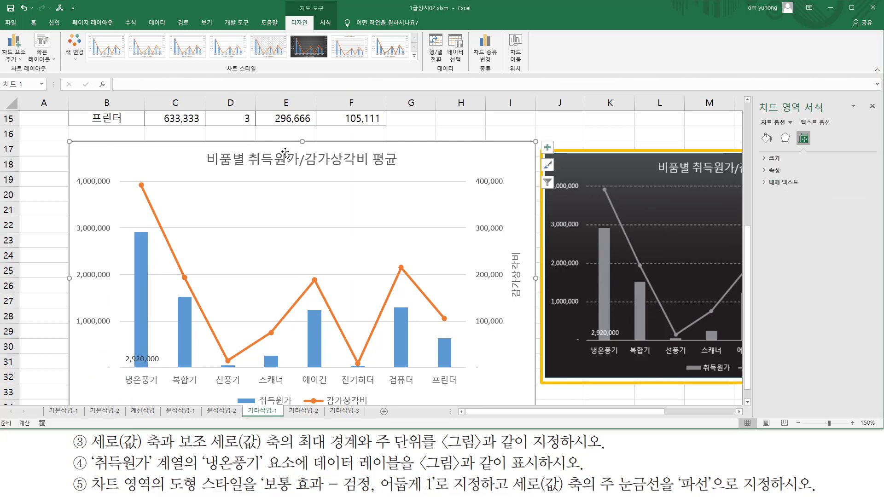
left_click_drag(294, 2, 327, 14)
key("Escape")
left_click(325, 24)
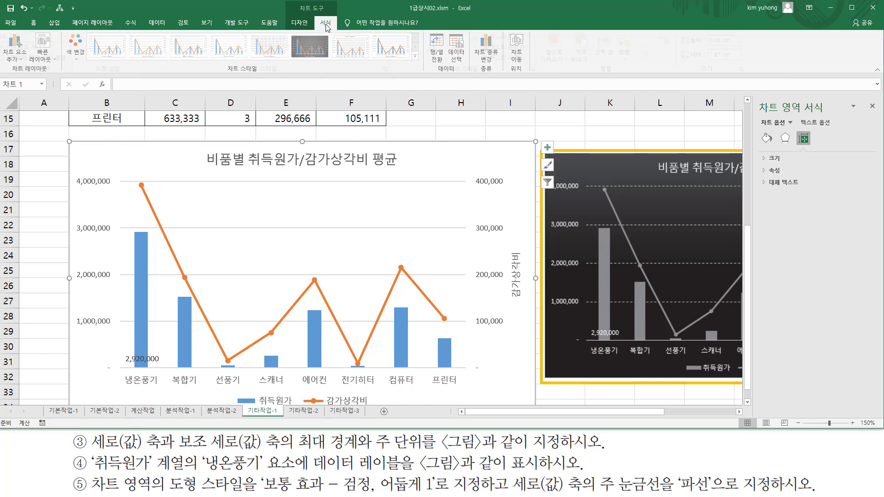
left_click_drag(248, 62, 292, 78)
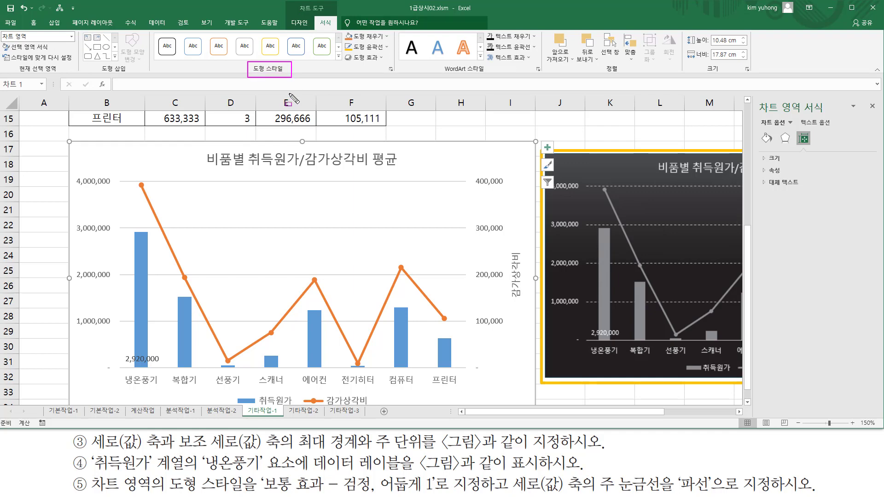
mouse_move(261, 470)
left_mouse_down()
mouse_move(388, 495)
mouse_move(438, 493)
left_mouse_up()
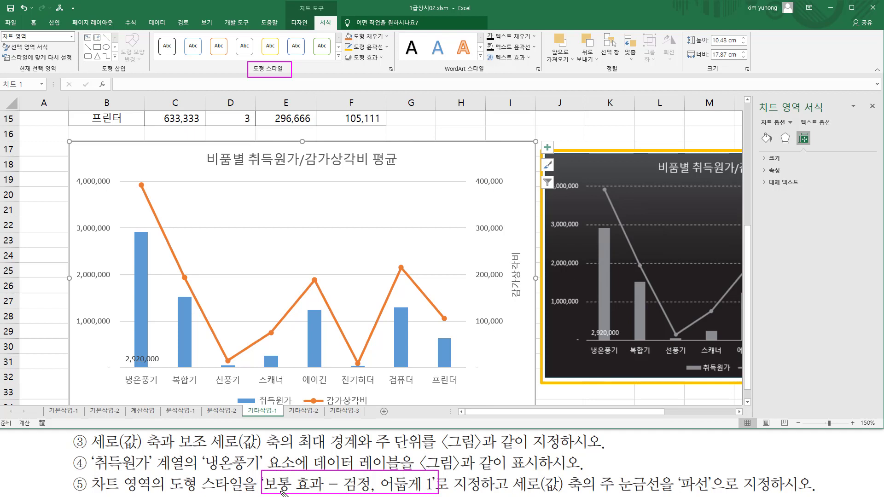
left_click_drag(333, 59, 342, 62)
key("ctrl+z")
key("Escape")
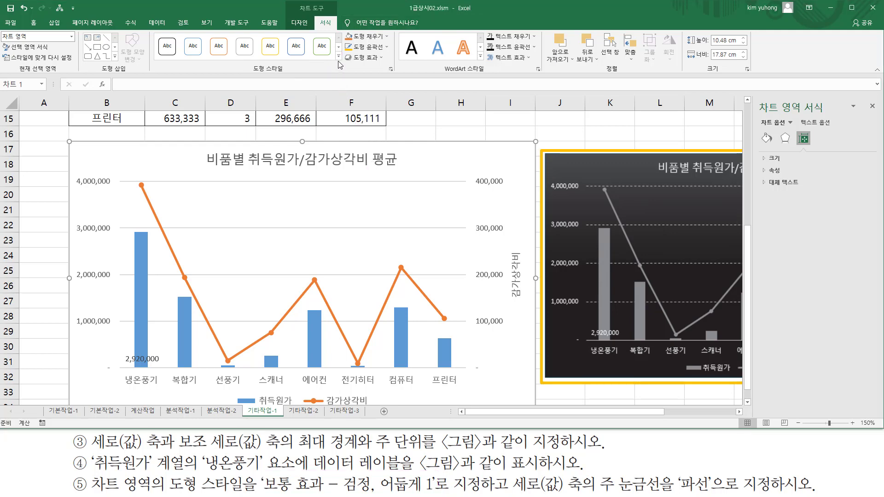
left_click(339, 57)
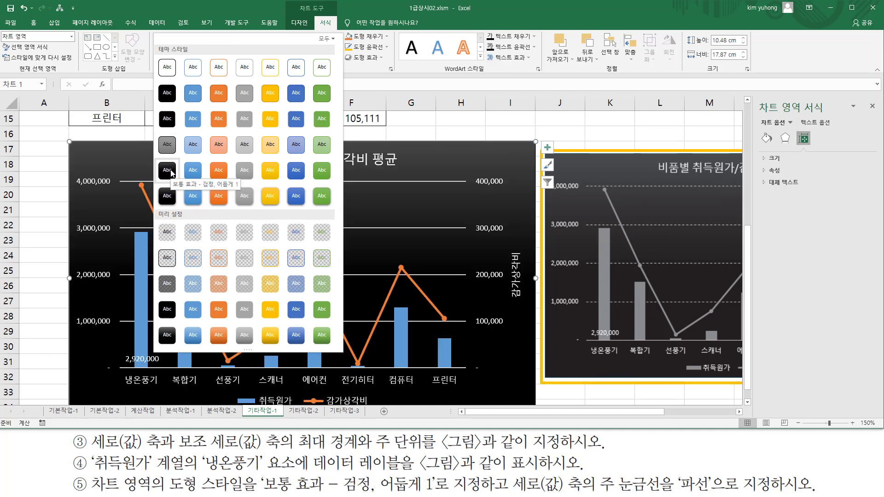
left_click(167, 171)
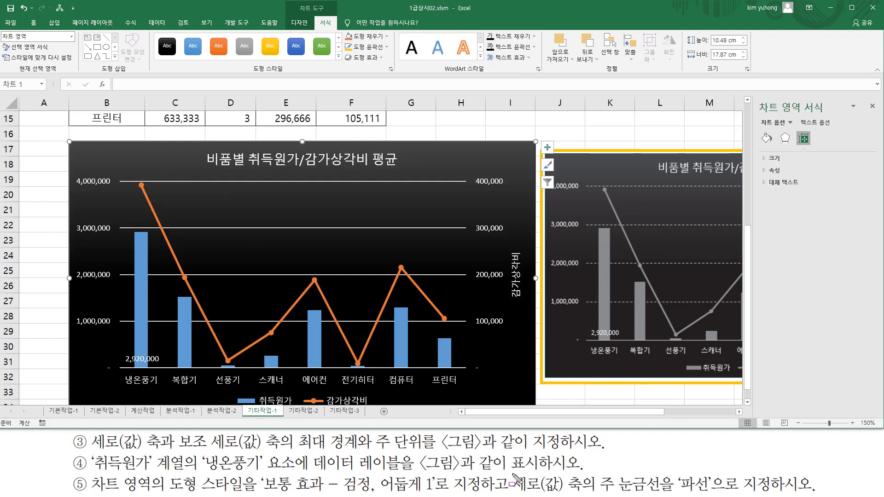
Examine the gridline requirement in the fifth instruction and compare the major gridlines of the provided chart and the reference picture.
left_click_drag(512, 476, 511, 494)
mouse_move(601, 469)
left_mouse_down()
mouse_move(618, 493)
mouse_move(782, 494)
left_mouse_up()
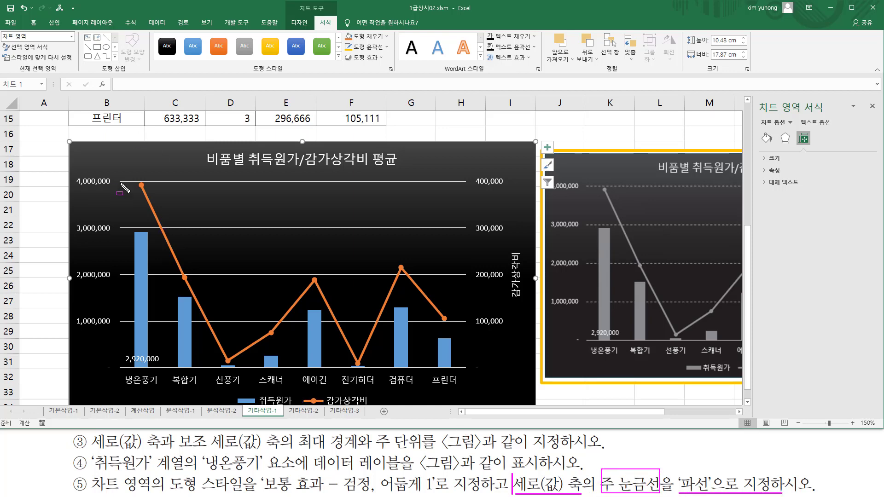
mouse_move(114, 173)
left_mouse_down()
mouse_move(134, 186)
mouse_move(476, 186)
left_mouse_up()
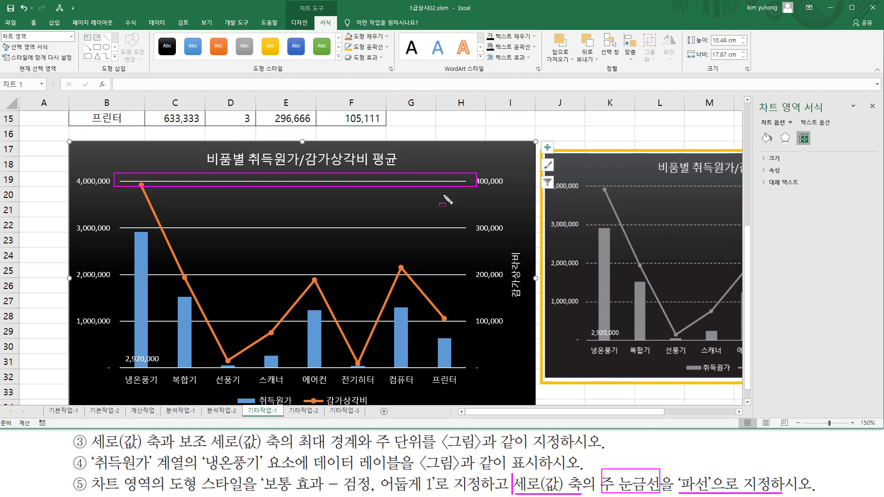
mouse_move(116, 219)
left_mouse_down()
mouse_move(134, 231)
mouse_move(470, 232)
left_mouse_up()
left_click_drag(584, 182, 745, 188)
left_click_drag(585, 220, 733, 226)
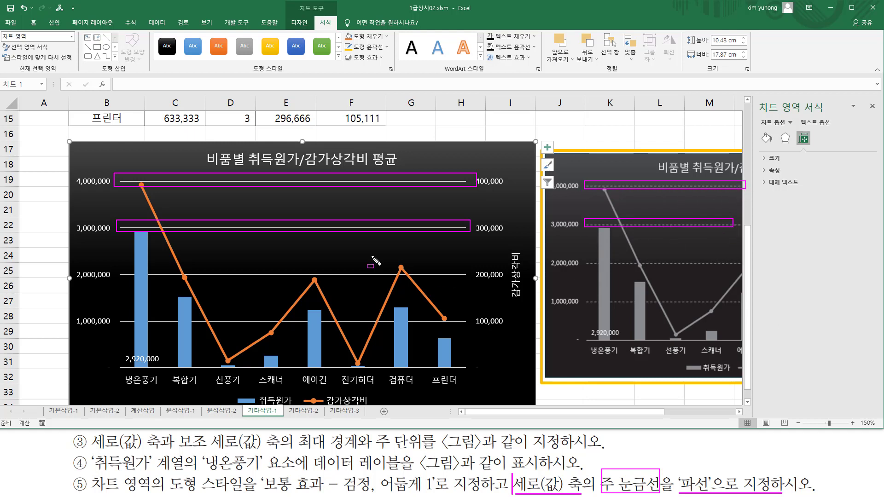
key("Escape")
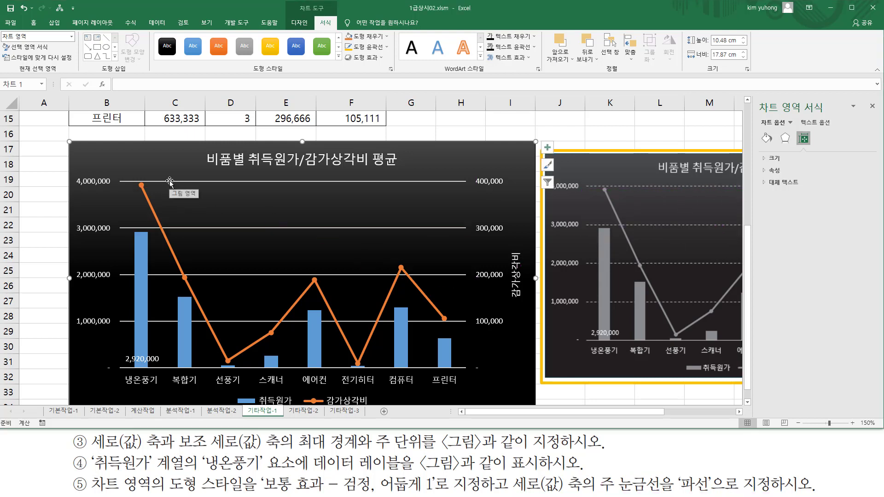
Set the dash type of the primary vertical axis's major gridlines to dashed (파선).
left_click(170, 181)
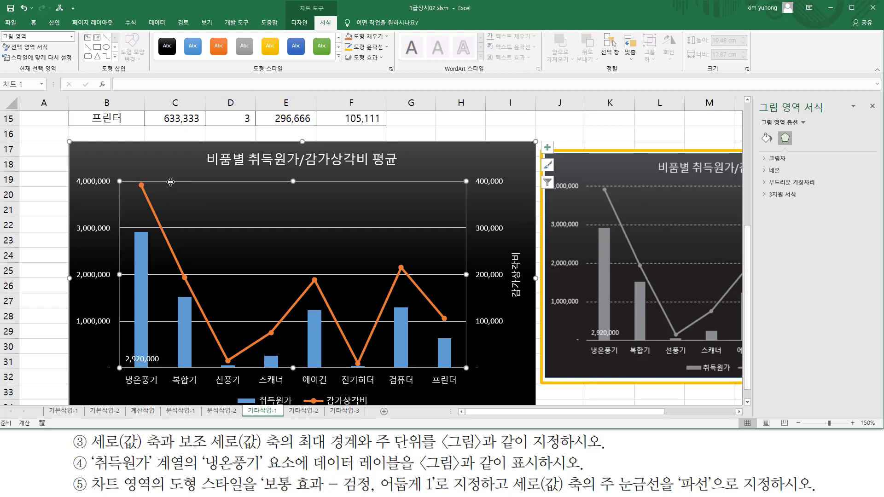
left_click(178, 228)
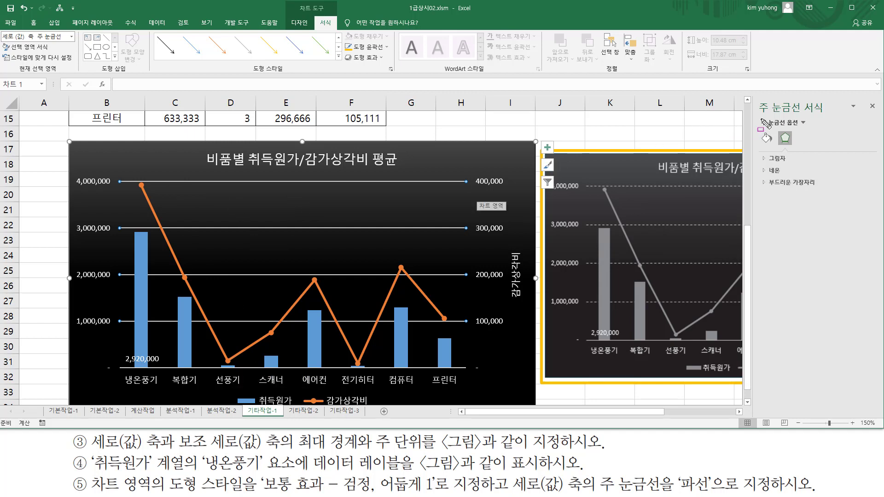
mouse_move(757, 115)
left_mouse_down()
mouse_move(833, 118)
mouse_move(833, 100)
left_mouse_up()
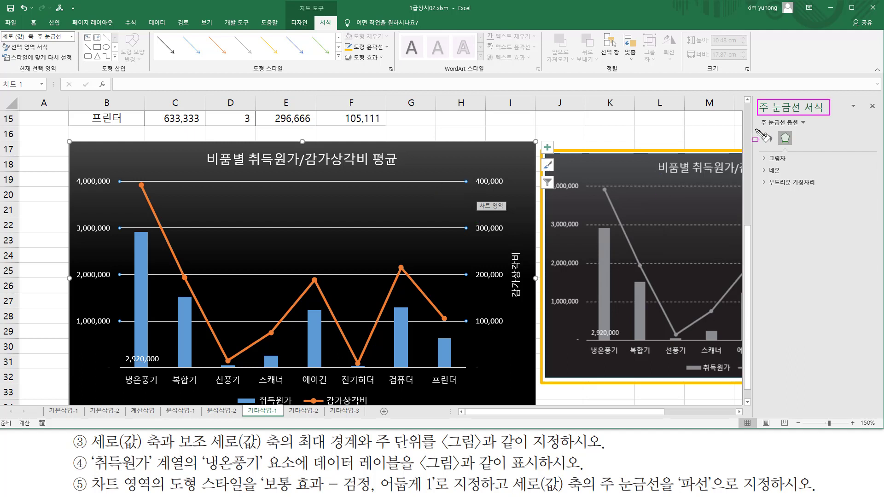
left_click_drag(755, 130, 777, 145)
left_click(766, 138)
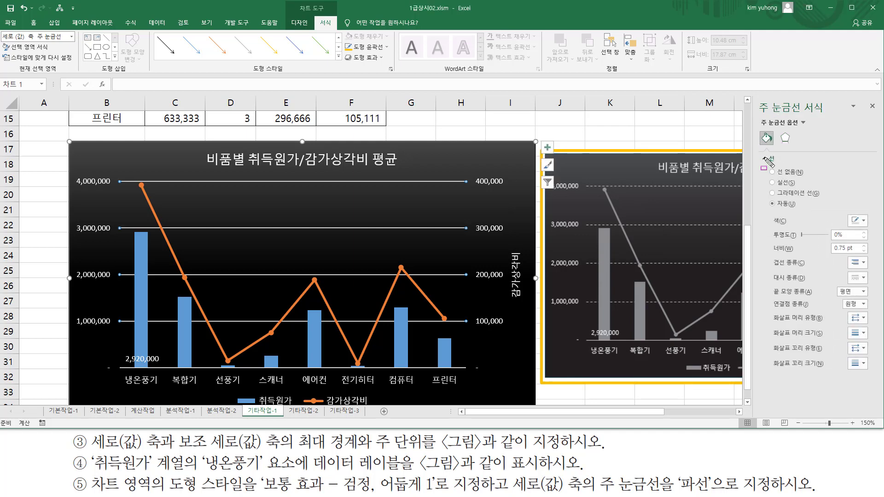
left_click_drag(760, 153, 788, 163)
left_click(863, 278)
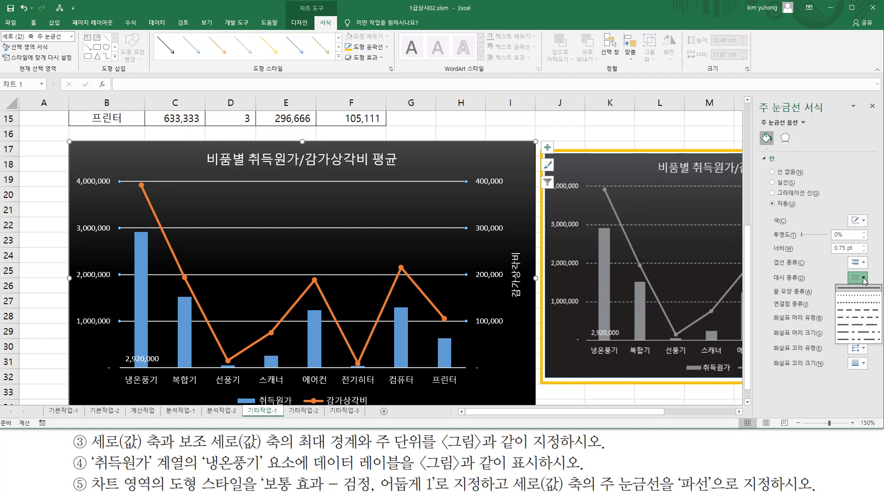
left_click(854, 313)
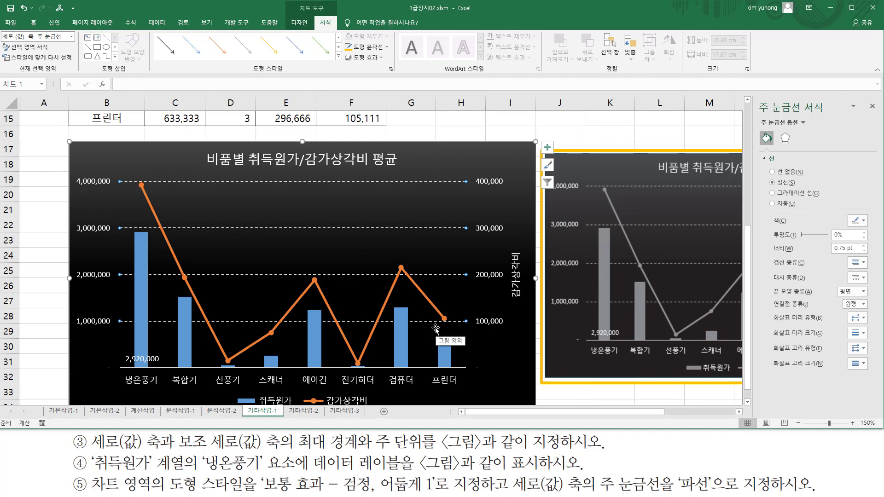
Close the formatting pane, compare the finished chart with the reference picture and deselect the chart.
left_click(524, 162)
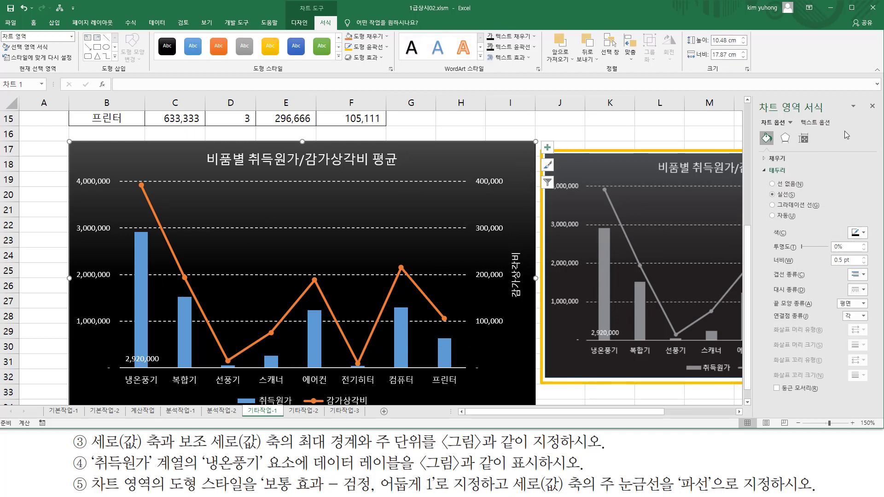
left_click(872, 107)
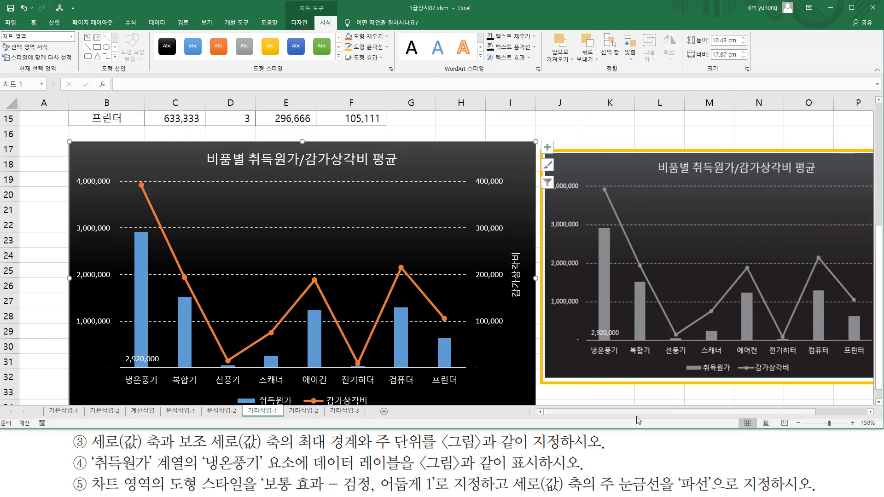
mouse_move(630, 414)
left_mouse_down()
mouse_move(649, 415)
mouse_move(642, 412)
left_mouse_up()
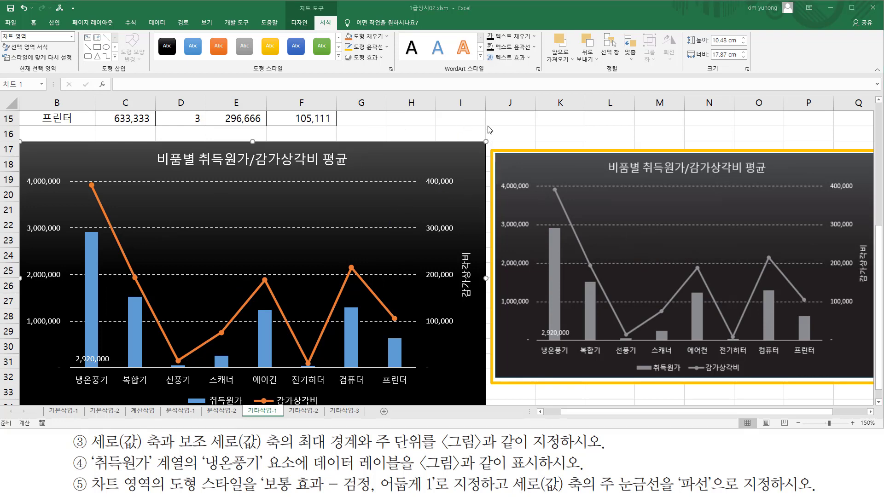
left_click(516, 121)
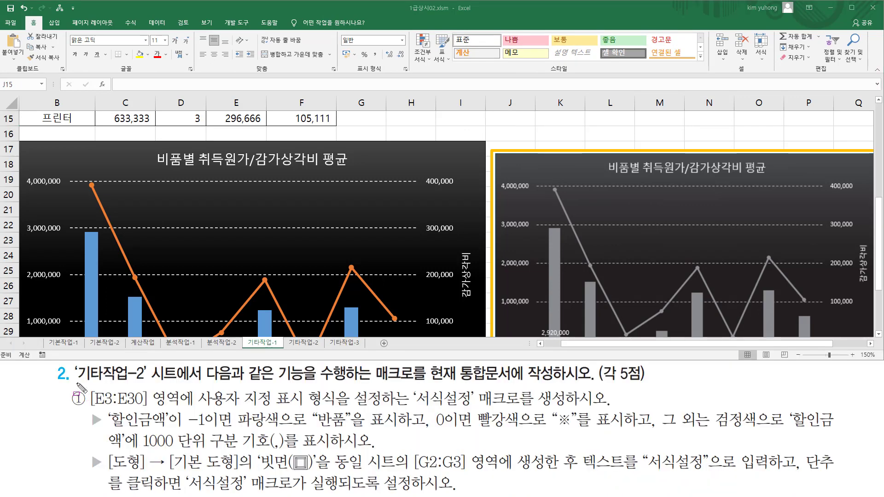
Switch to the sheet 기타작업-2 for the macro task.
left_click_drag(75, 382, 149, 365)
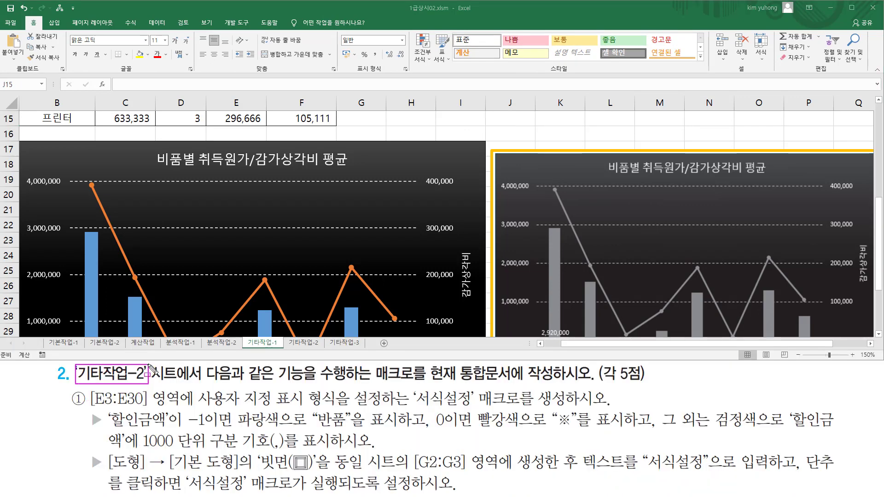
left_click_drag(284, 336, 322, 349)
key("Escape")
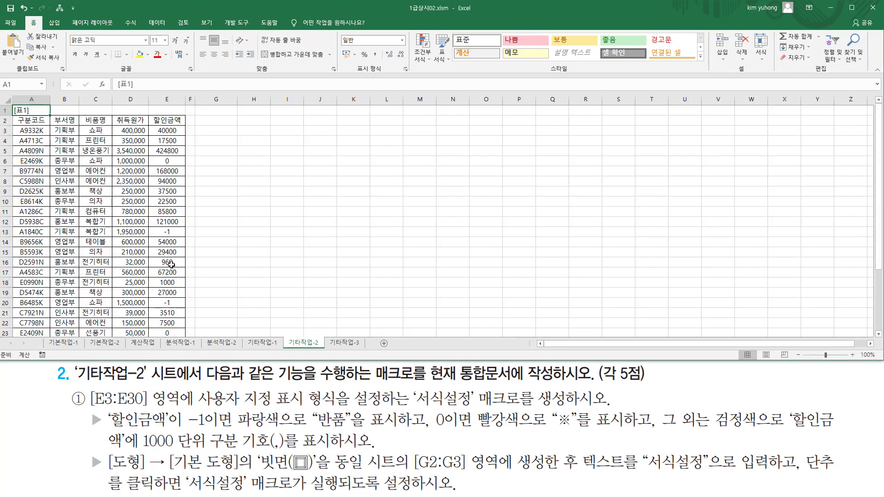
Examine the table on 기타작업-2 and the instruction asking for a 서식설정 macro that applies a custom number format to E3:E30.
scroll(159, 250, "down", 5)
scroll(159, 248, "up", 5)
scroll(111, 214, "up", 5, "ctrl")
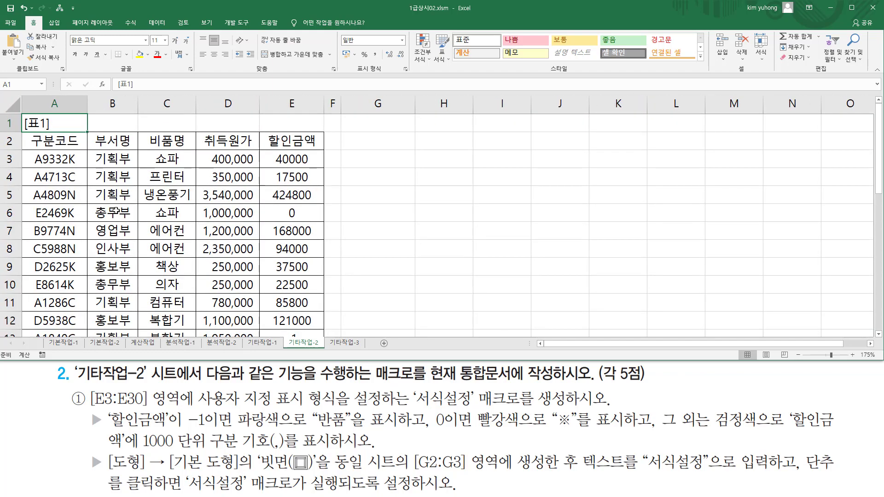
scroll(115, 211, "down", 1, "ctrl")
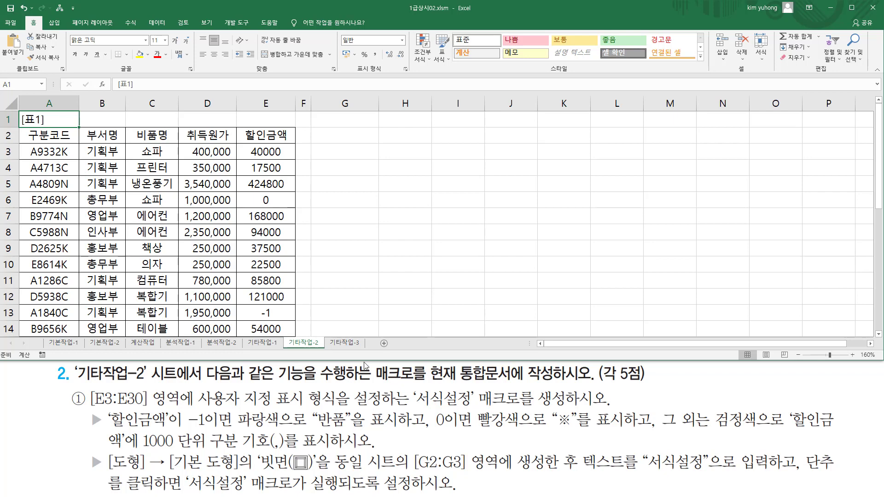
left_click_drag(372, 383, 543, 382)
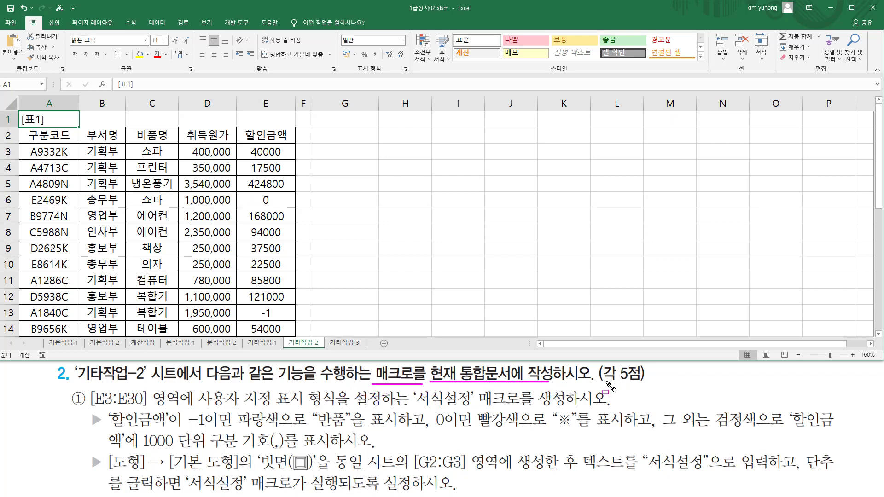
left_click_drag(598, 379, 655, 379)
key("Escape")
mouse_move(89, 386)
left_mouse_down()
mouse_move(121, 411)
mouse_move(180, 408)
left_mouse_up()
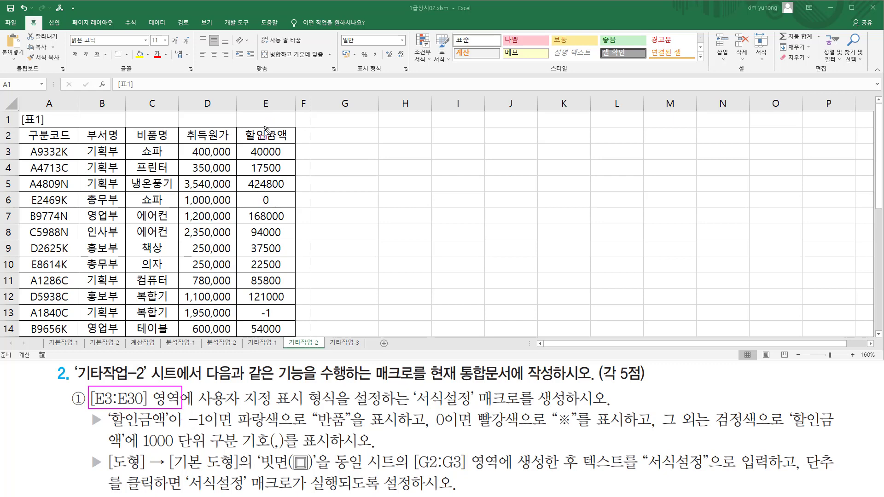
mouse_move(244, 146)
left_mouse_down()
mouse_move(300, 352)
mouse_move(292, 335)
left_mouse_up()
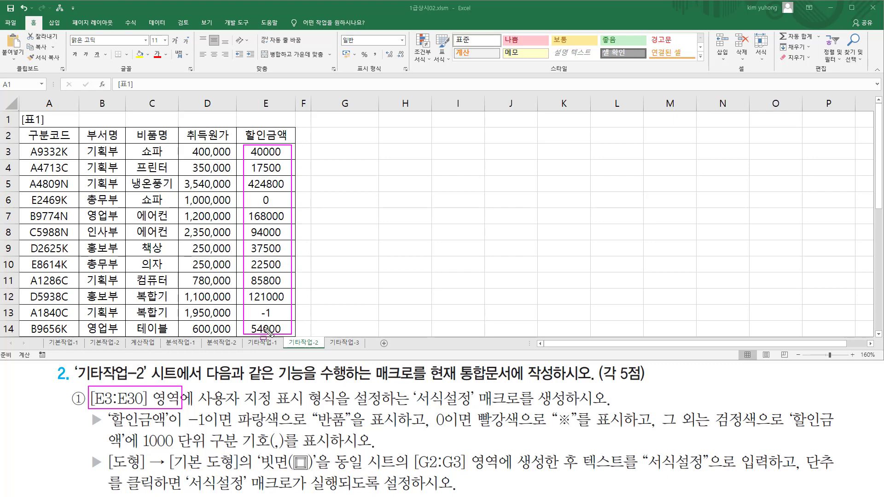
left_click_drag(198, 406, 333, 407)
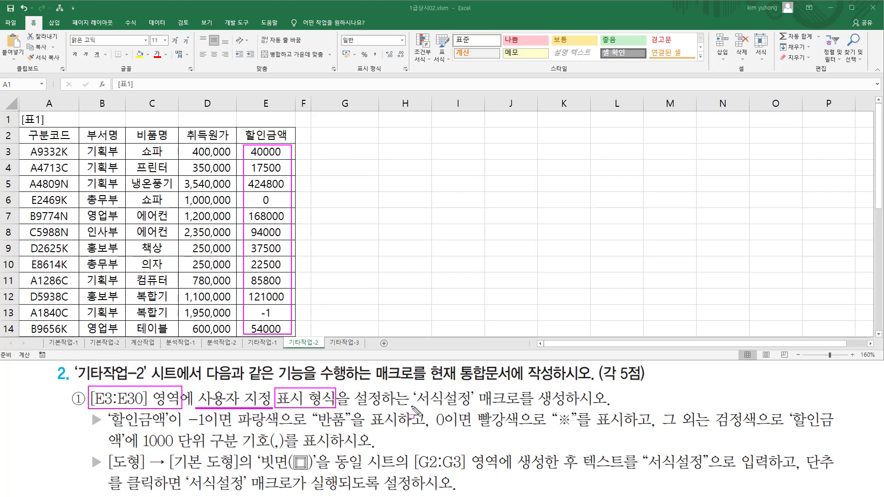
left_click_drag(411, 407, 465, 406)
Examine the display rules for 할인금액 values of -1, 0 and all others, and locate such values in column E.
left_click_drag(112, 429, 168, 429)
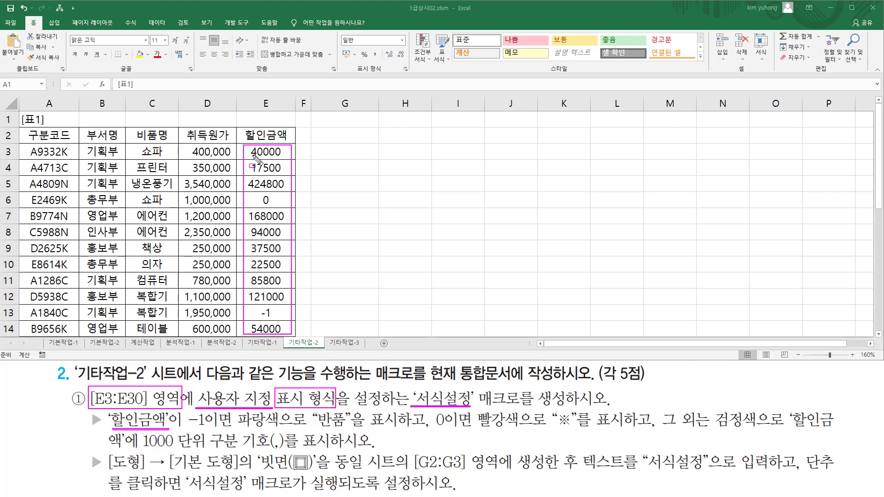
mouse_move(189, 417)
left_mouse_down()
mouse_move(208, 429)
mouse_move(363, 429)
left_mouse_up()
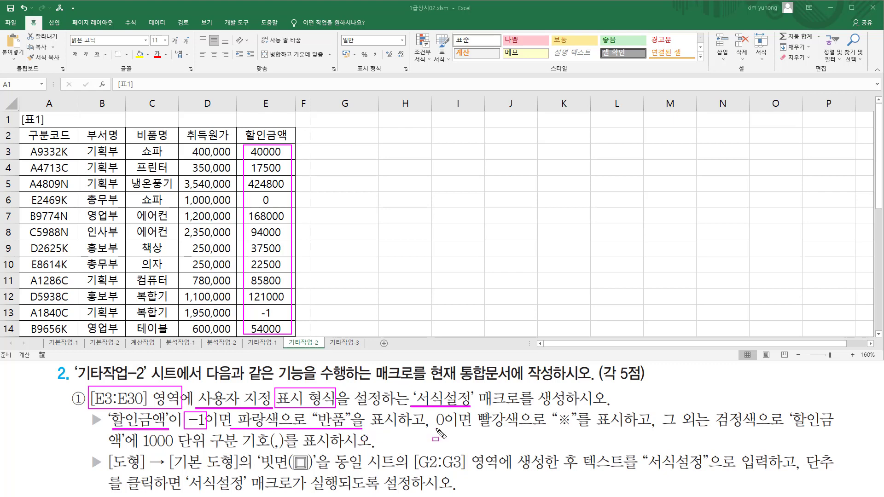
mouse_move(431, 428)
left_mouse_down()
mouse_move(451, 435)
mouse_move(624, 430)
left_mouse_up()
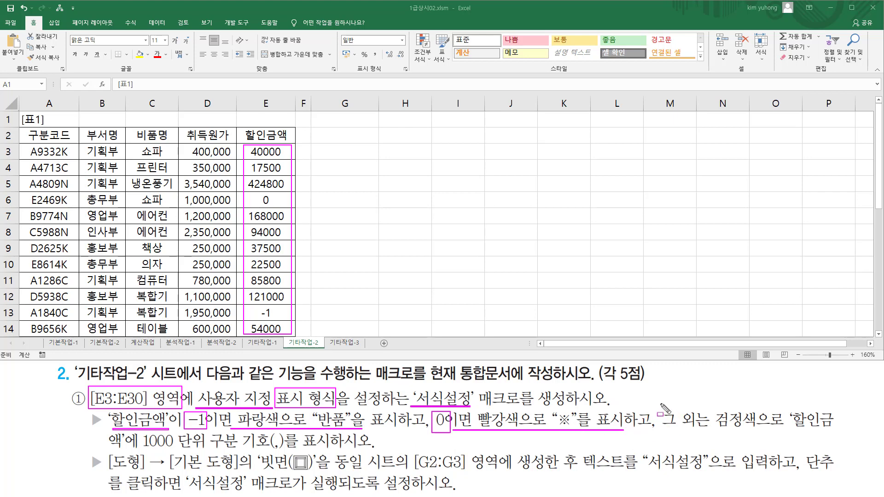
mouse_move(661, 405)
left_mouse_down()
mouse_move(707, 431)
mouse_move(835, 433)
left_mouse_up()
left_click_drag(141, 450, 282, 450)
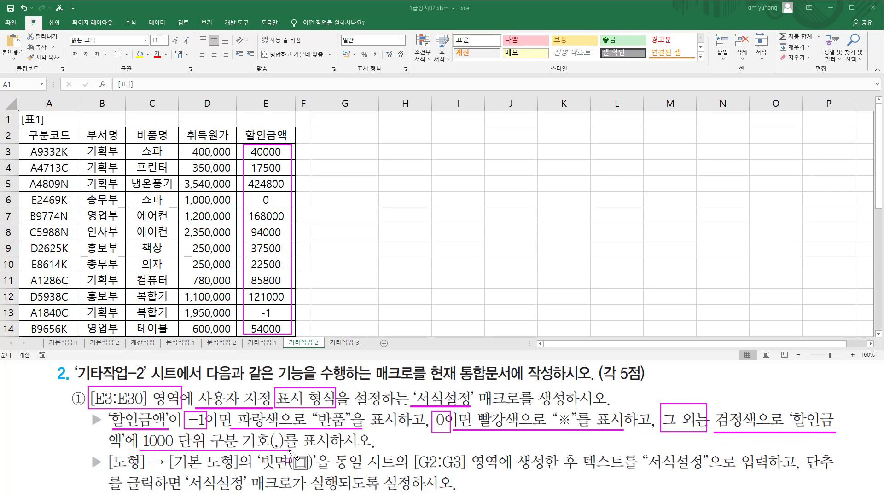
left_click_drag(259, 195, 272, 207)
left_click_drag(258, 307, 275, 319)
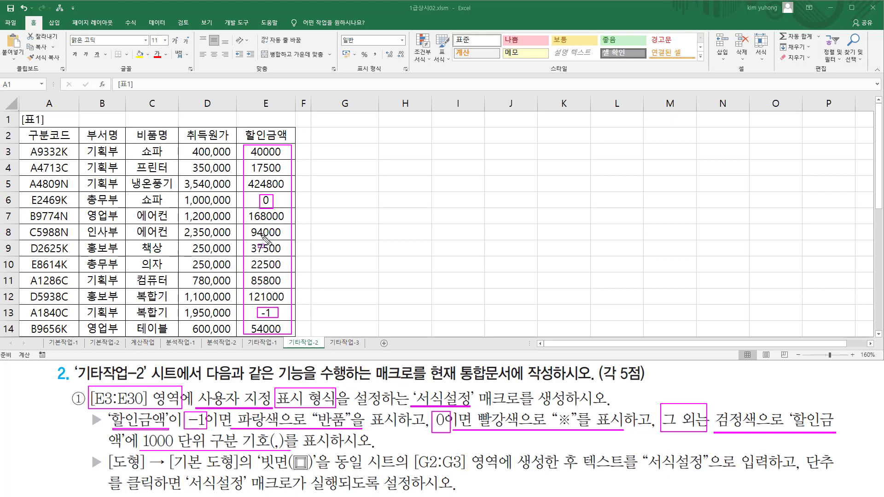
left_click_drag(372, 288, 378, 290)
left_click_drag(258, 315, 286, 328)
left_click_drag(257, 191, 279, 211)
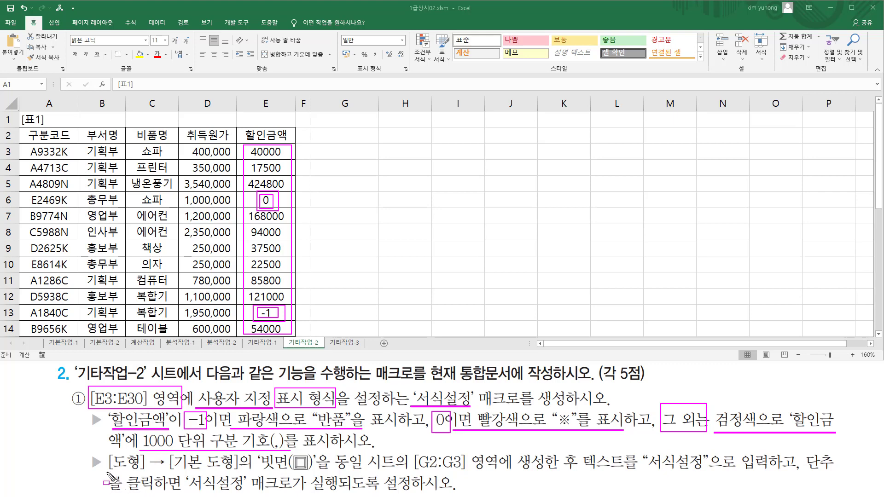
Examine the instruction for the macro button's bevel shape, its G2:G3 location and its text.
left_click_drag(109, 470, 237, 470)
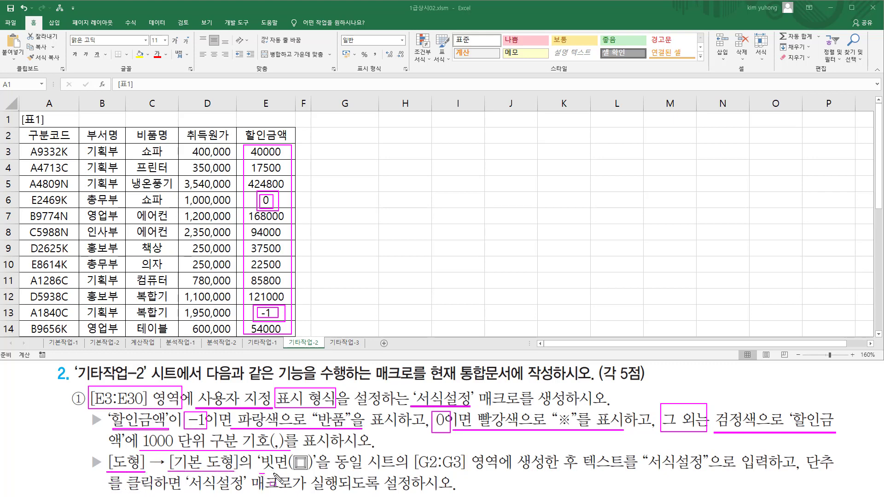
left_click_drag(259, 473, 317, 457)
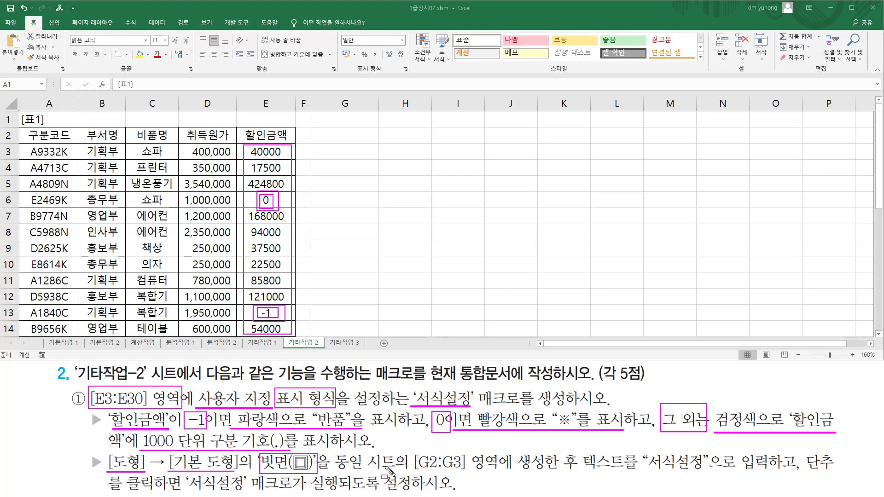
mouse_move(413, 449)
left_mouse_down()
mouse_move(427, 470)
mouse_move(534, 470)
left_mouse_up()
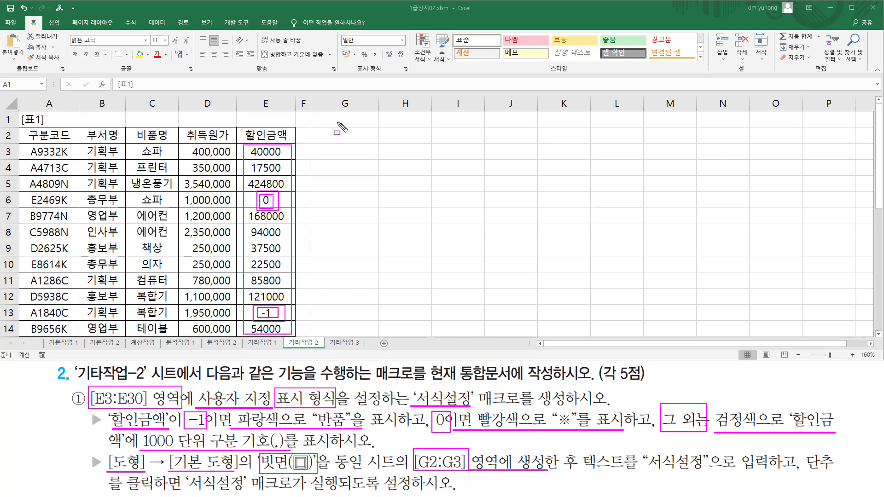
left_click_drag(311, 128, 379, 159)
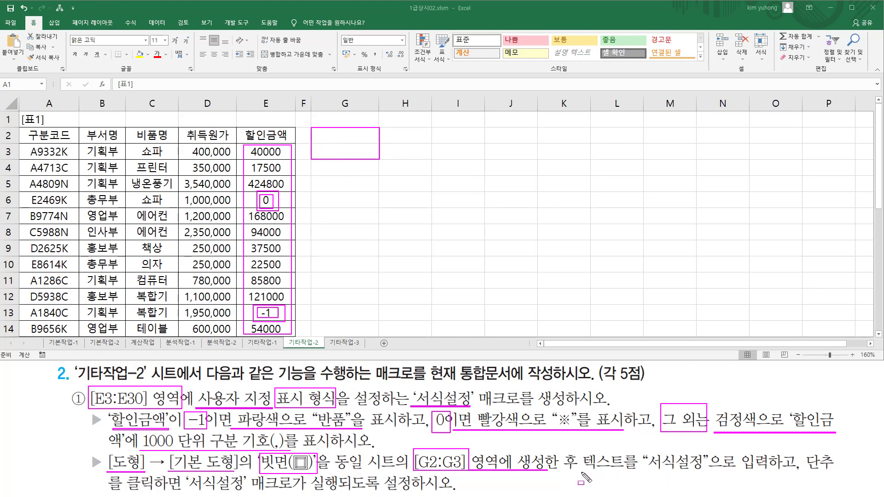
left_click_drag(581, 472, 765, 474)
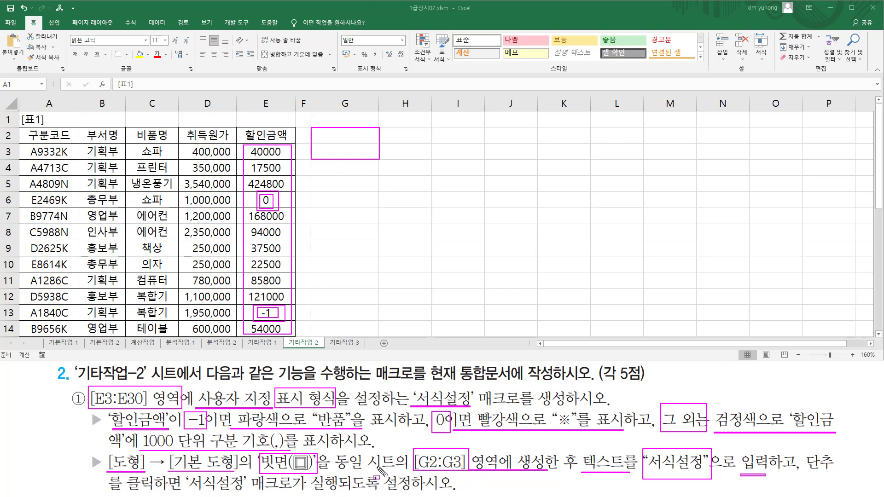
key("Escape")
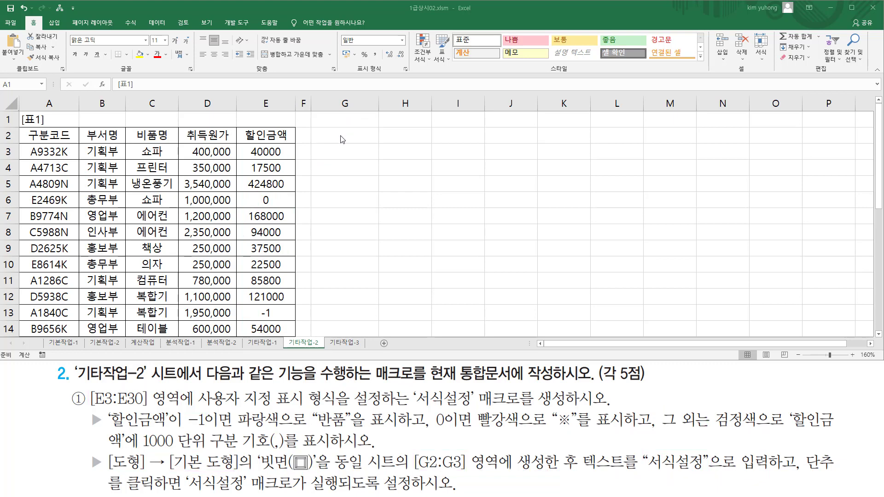
Draw a bevel (빗면) basic shape that covers cells G2:G3.
left_click(54, 23)
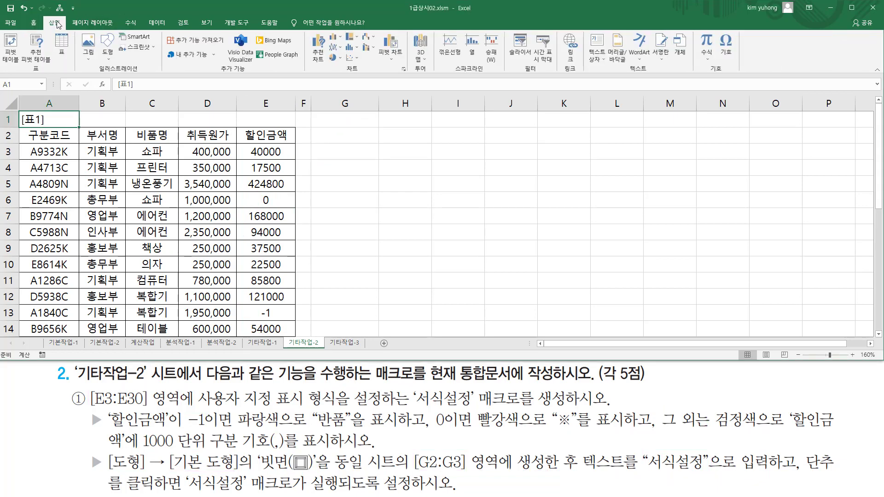
left_click(105, 58)
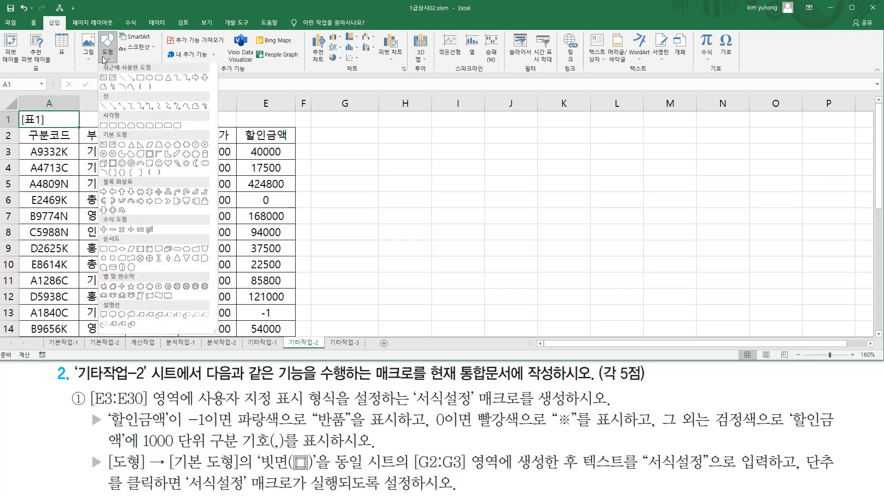
left_click(112, 165)
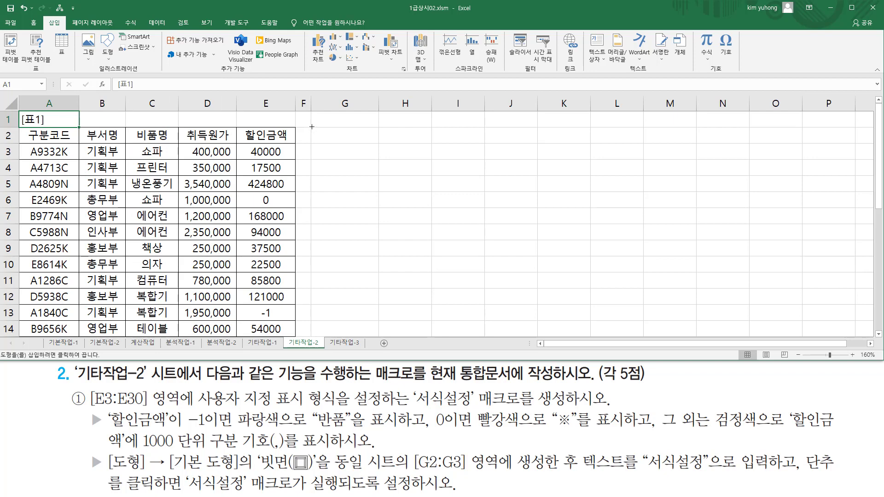
left_click_drag(318, 136, 380, 161)
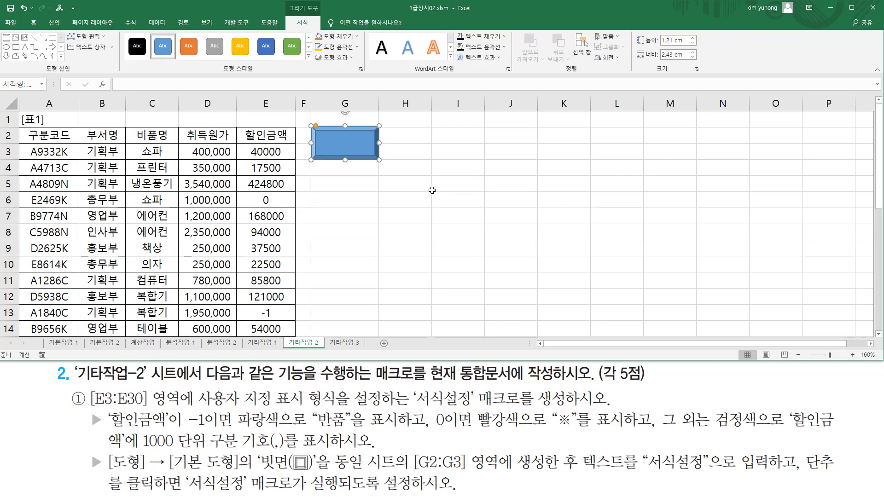
left_click(409, 185)
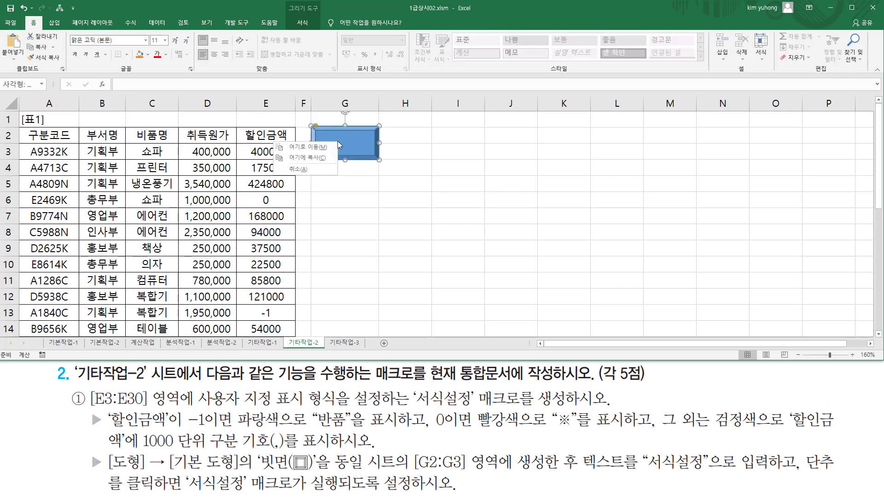
Add the text 서식설정 to the bevel shape and deselect it.
right_click(347, 147)
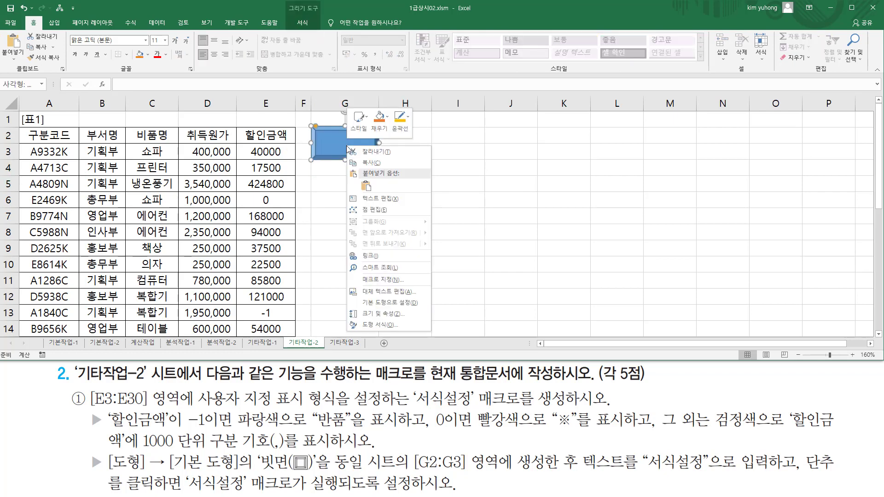
left_click(394, 199)
left_click(368, 169)
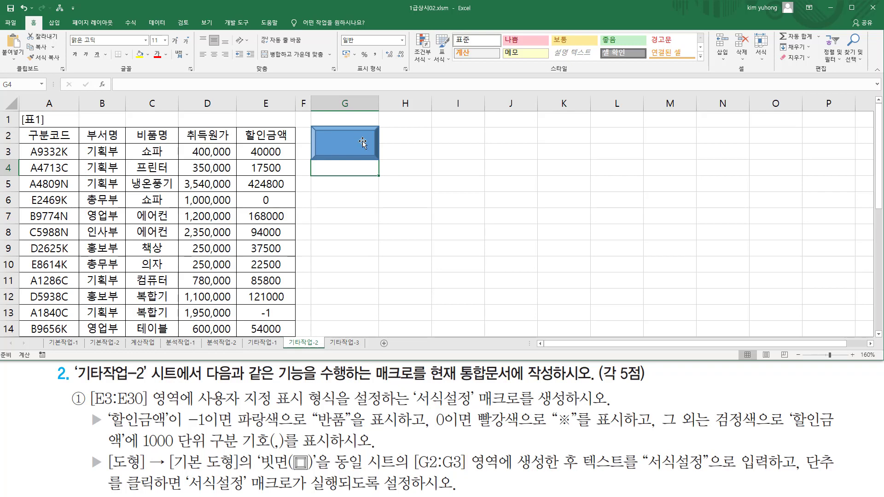
left_click(343, 143)
right_click(344, 144)
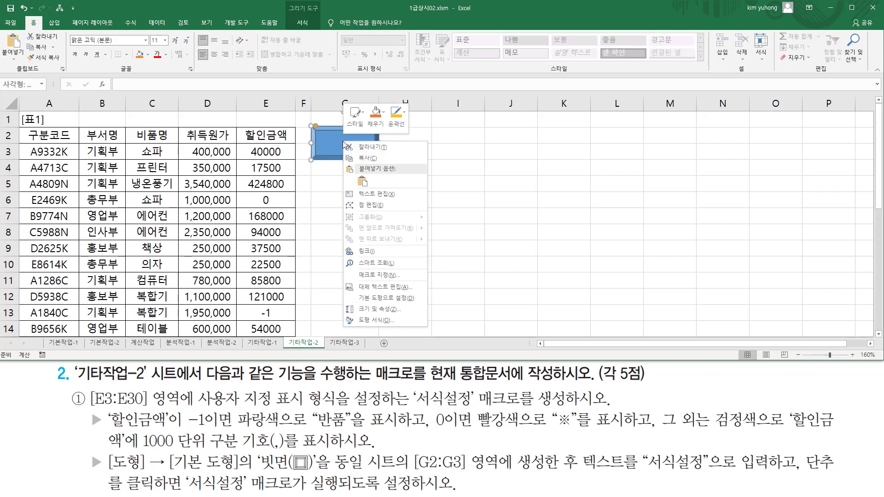
left_click(363, 197)
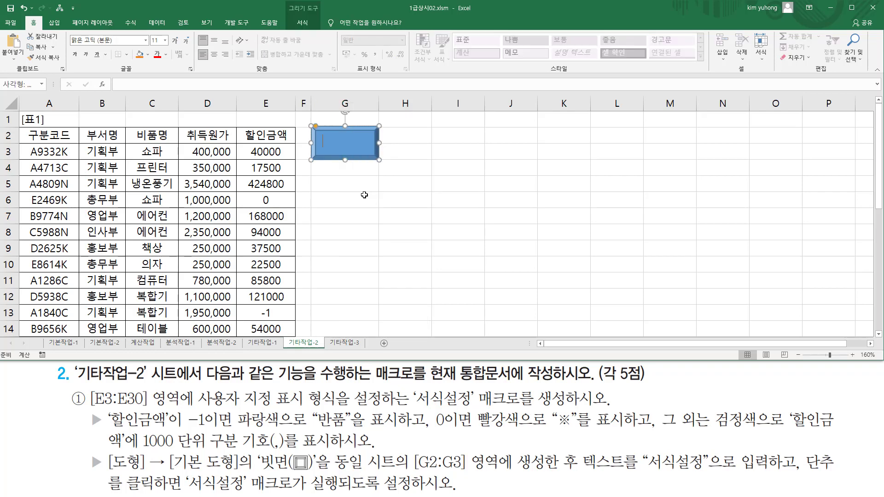
type("ㅅ")
type("식설정")
left_click(255, 117)
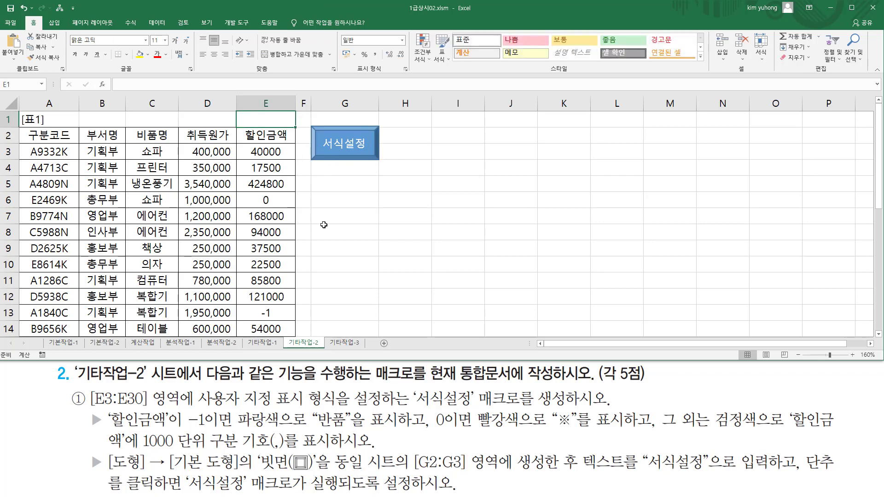
Assign a new macro named 서식설정 to the bevel shape and start recording it, stored in the current workbook (현재 통합 문서).
left_click(326, 130)
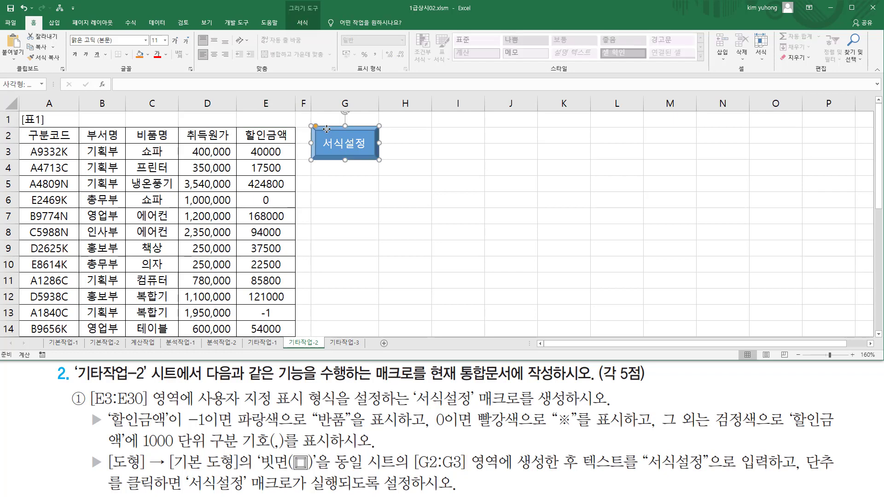
right_click(327, 130)
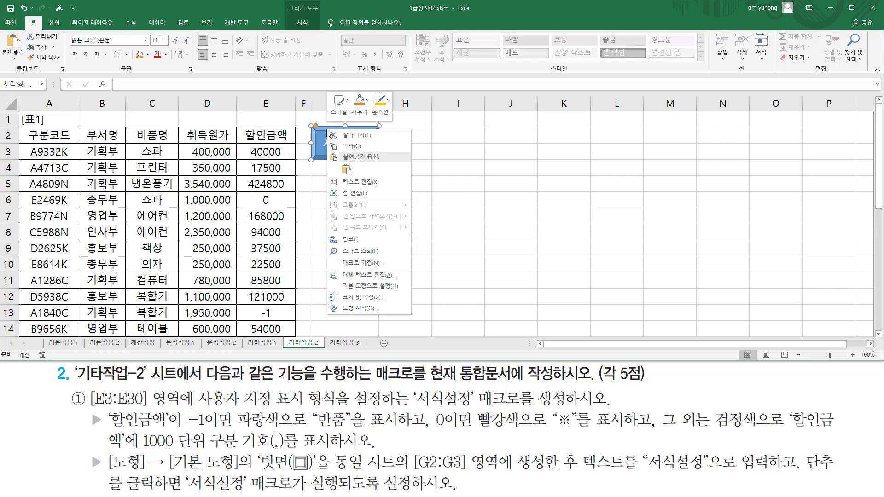
left_click(361, 263)
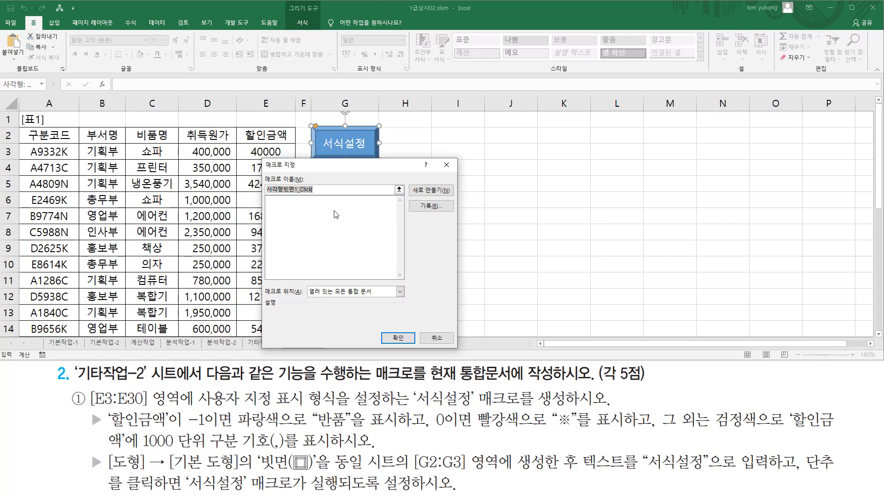
type("서식설정")
left_click_drag(411, 200, 455, 215)
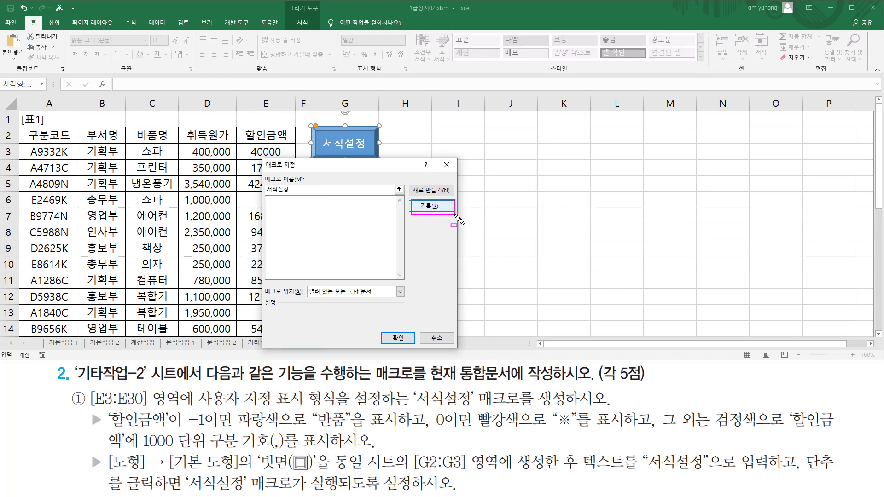
left_click(432, 208)
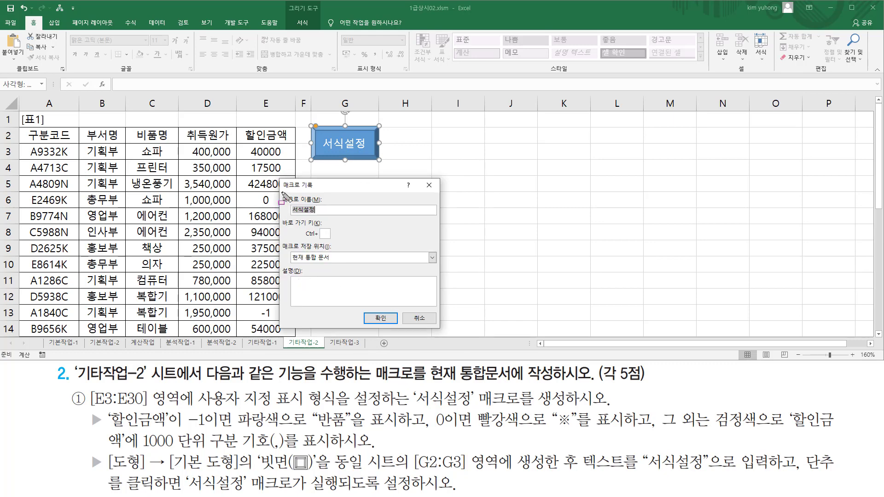
left_click_drag(281, 192, 335, 213)
left_click_drag(281, 240, 344, 264)
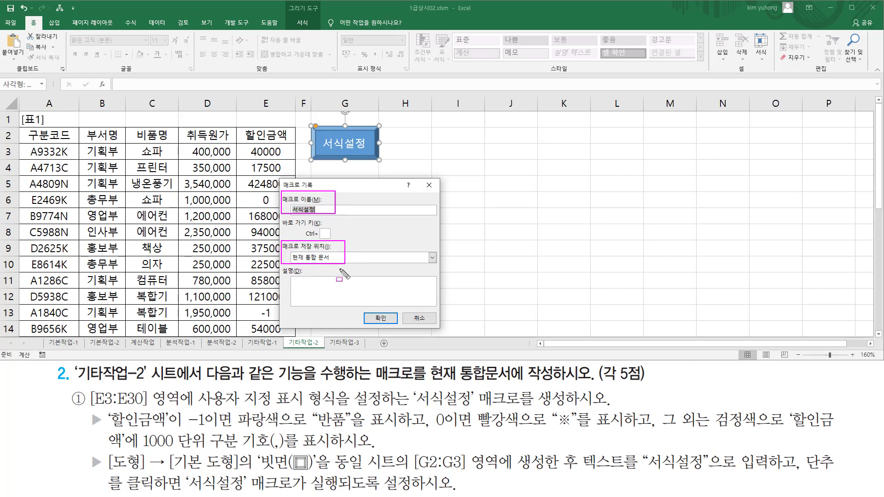
left_click_drag(373, 307, 389, 327)
left_click(380, 317)
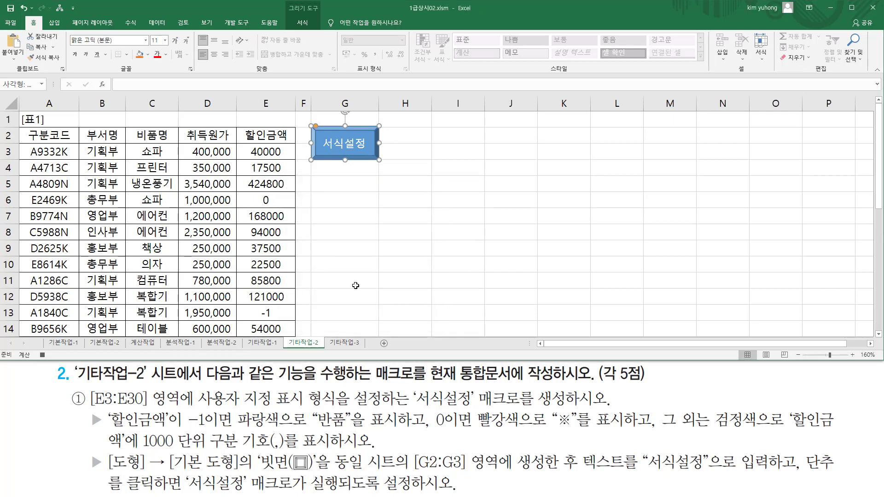
Select the 할인금액 values in E3:E30 and bring up their 사용자 지정 number format settings.
left_click(42, 354)
key("Escape")
left_click(279, 151)
left_click_drag(261, 152, 264, 306)
scroll(274, 177, "up", 6)
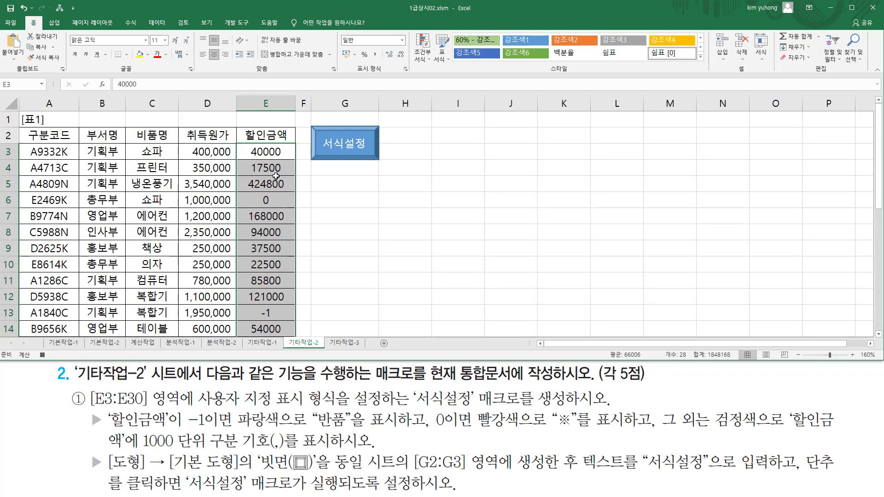
key("ctrl+1")
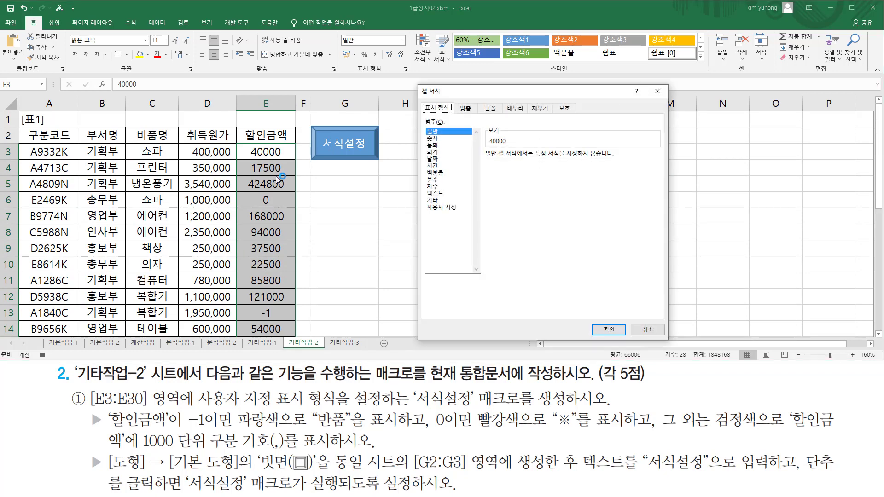
left_click_drag(423, 105, 448, 113)
left_click_drag(426, 203, 461, 213)
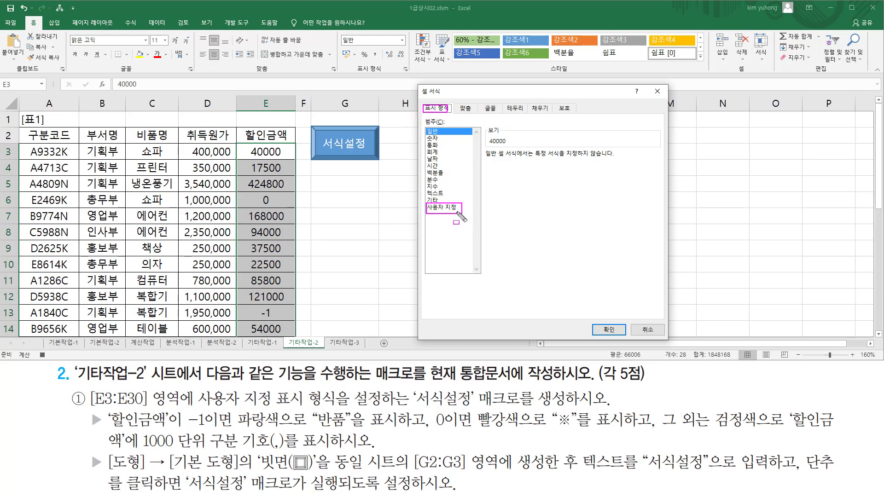
left_click(443, 208)
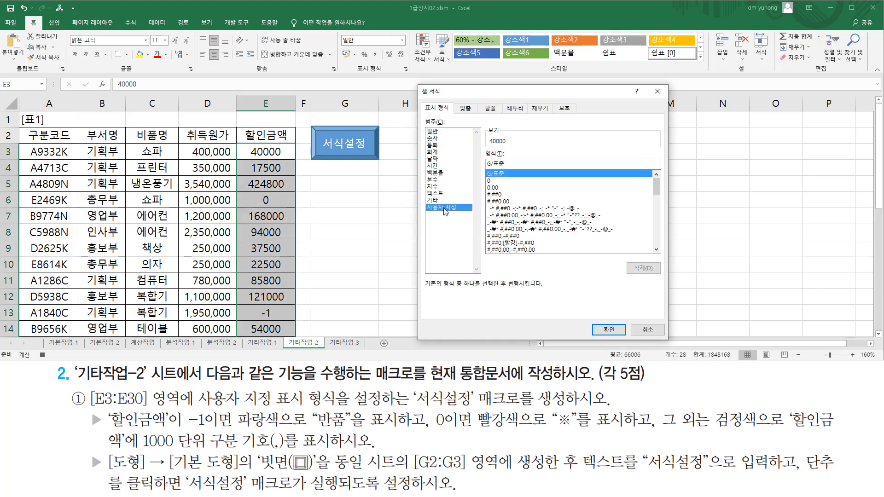
Replace the custom format code with [파랑][=-1]"반품" so that -1 displays as 반품 in blue.
left_click(526, 164)
key("BackSpace")
key("BackSpace")
key("BackSpace")
key("BackSpace")
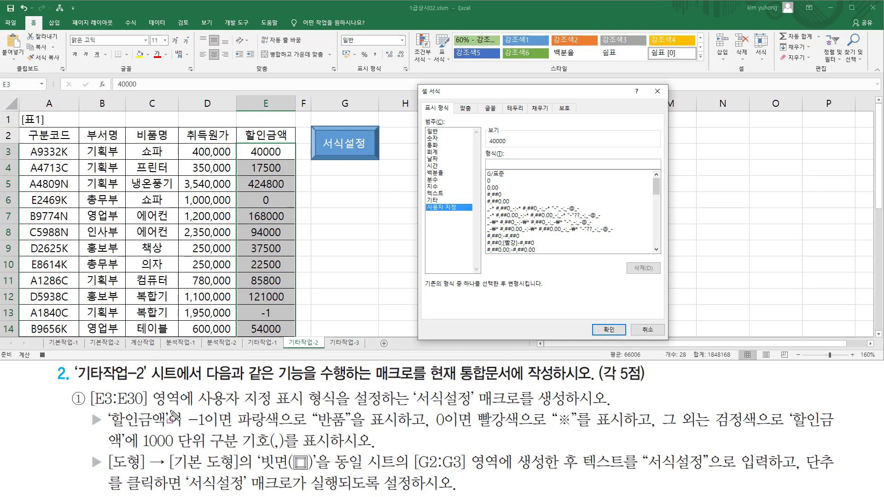
mouse_move(183, 428)
left_mouse_down()
mouse_move(223, 426)
mouse_move(218, 410)
mouse_move(206, 410)
mouse_move(282, 430)
mouse_move(351, 428)
left_mouse_up()
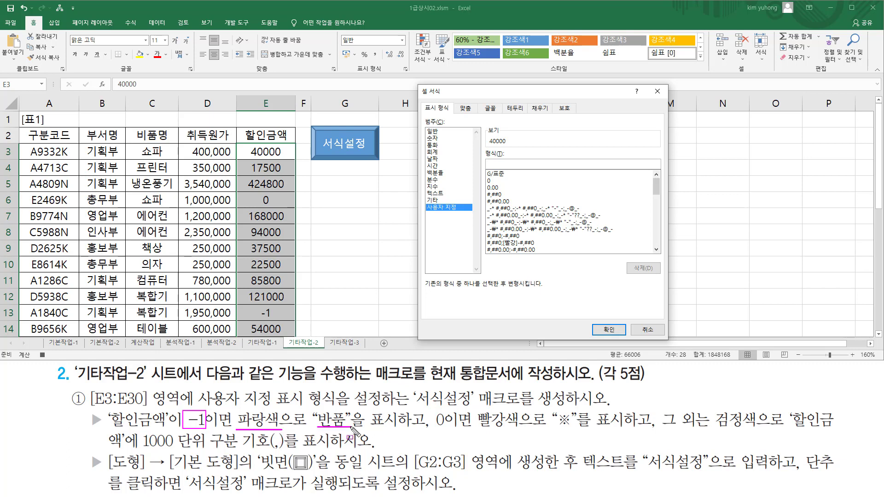
key("Escape")
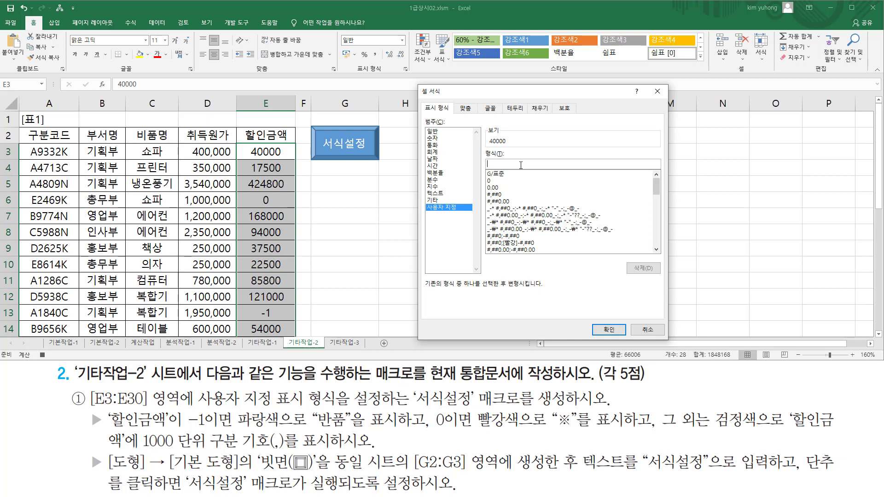
type("[파랑]")
type("[=-1]")
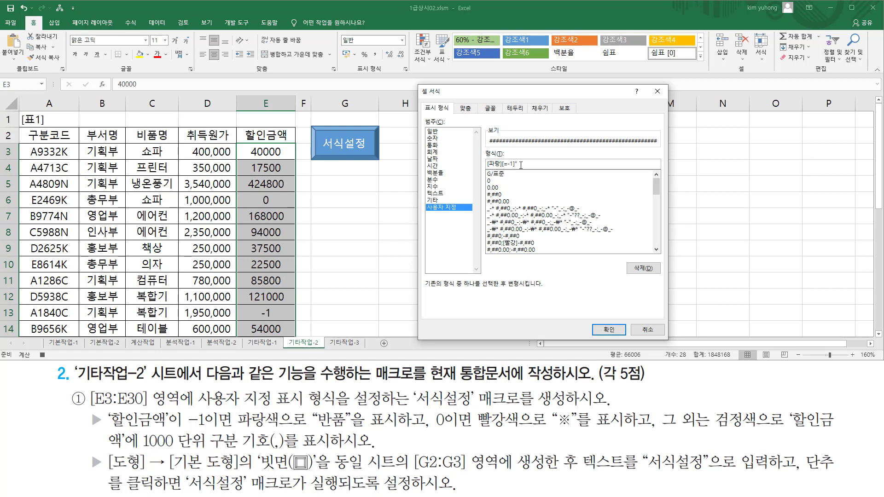
type("\"반품\"")
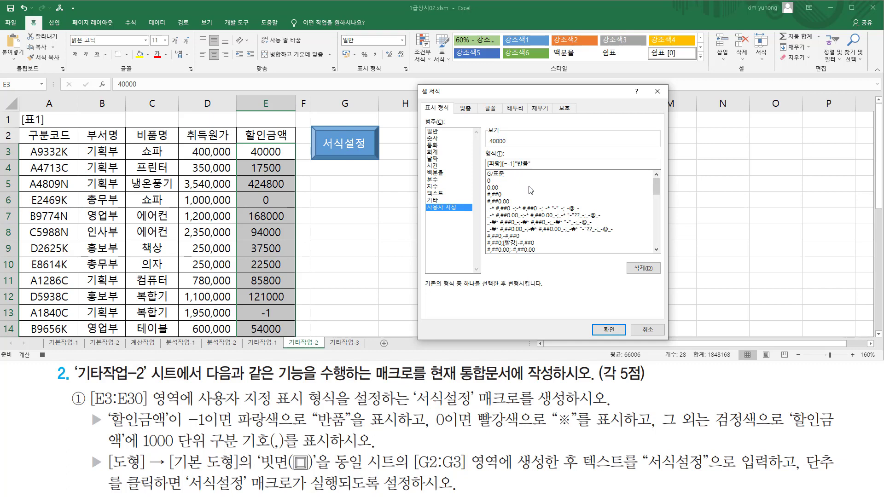
Append the section ;[빨강][=0]"※" to the custom format code to display zeros as a red ※ symbol.
mouse_move(417, 408)
left_mouse_down()
mouse_move(417, 448)
mouse_move(458, 428)
mouse_move(574, 431)
left_mouse_up()
key("Escape")
type(";")
type("[빠")
type("ㄹ강]")
type("[=")
type("0")
type("]\"ㅁ")
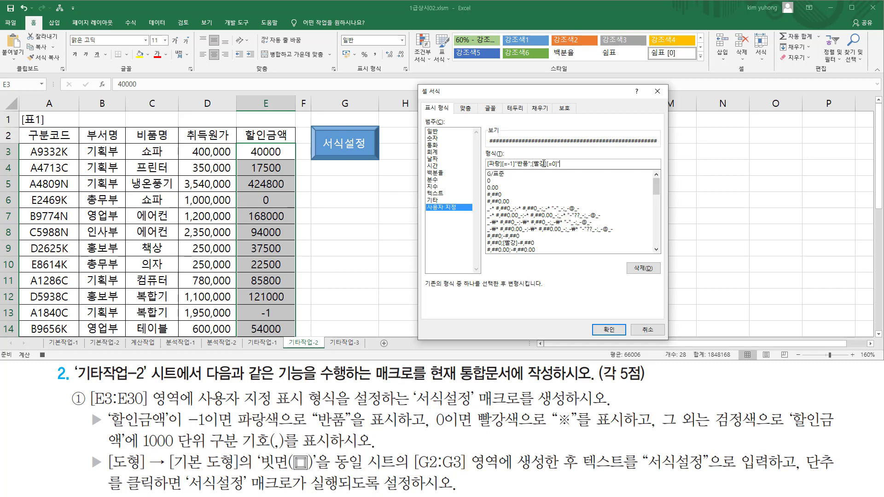
type("ㅁ")
key("Hangul_Hanja")
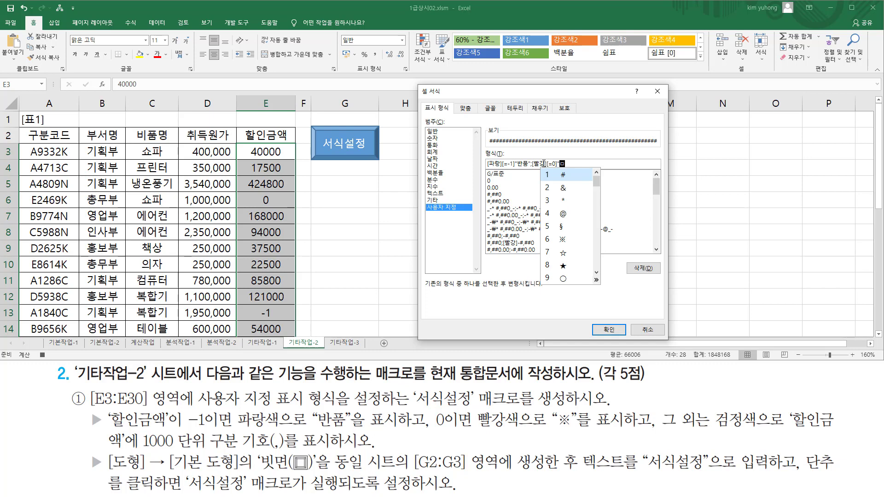
key("Down")
key("Down")
key("Down")
key("Down")
key("Down")
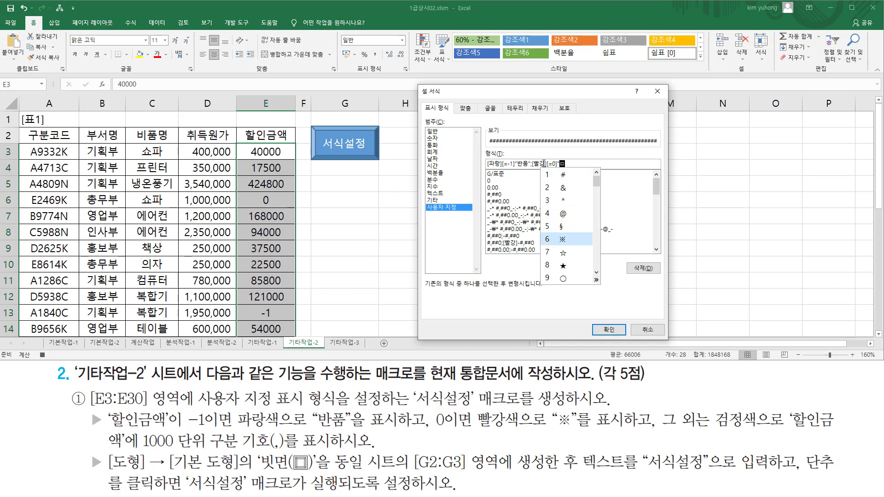
key("Return")
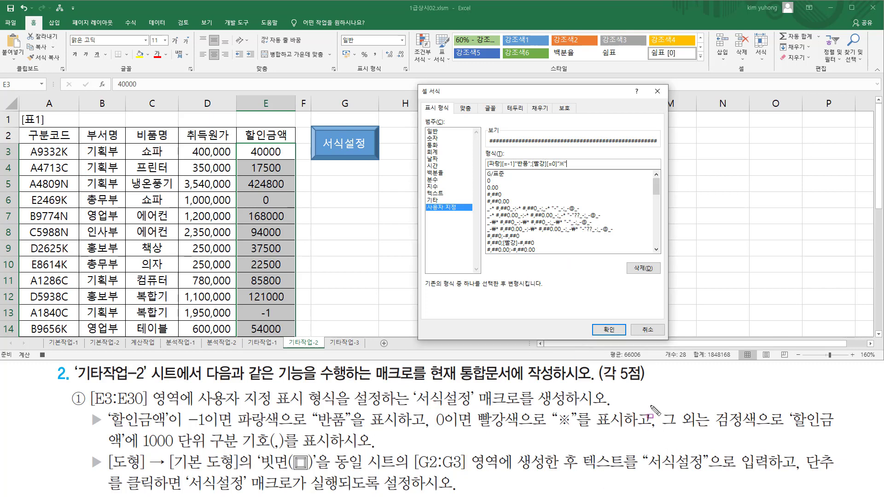
Append ;#,##0 to the format code for all other values and apply the custom format to E3:E30.
left_click_drag(648, 404, 647, 441)
left_click_drag(705, 429, 753, 429)
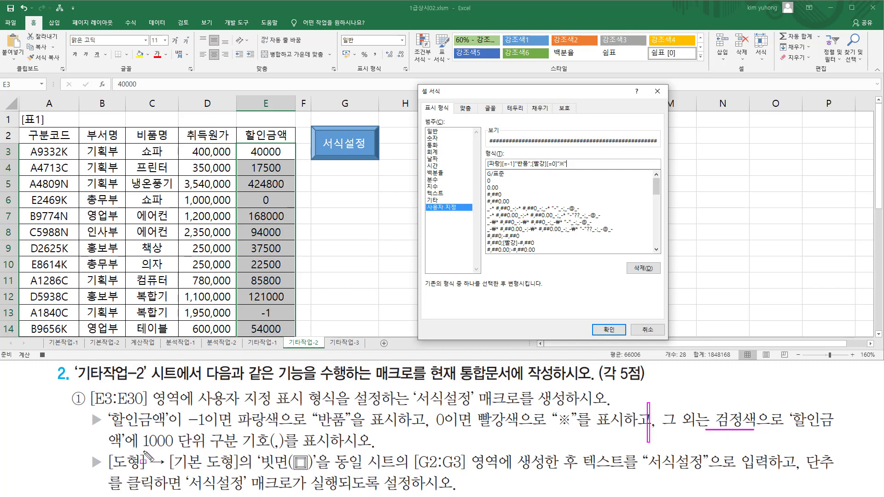
left_click_drag(143, 451, 288, 451)
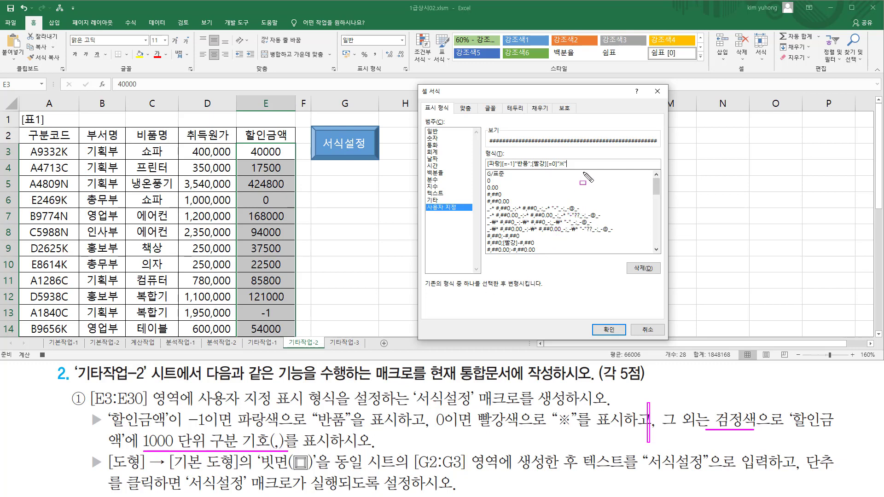
key("Escape")
left_click(569, 165)
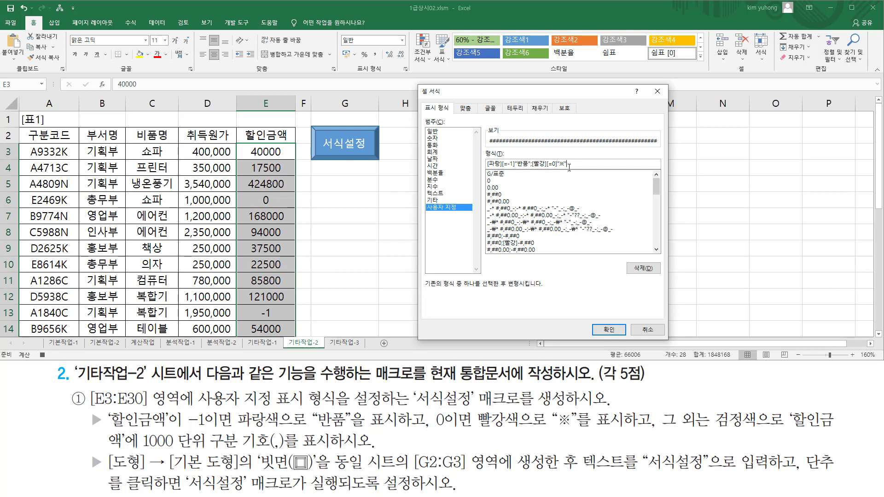
type(";#,##0")
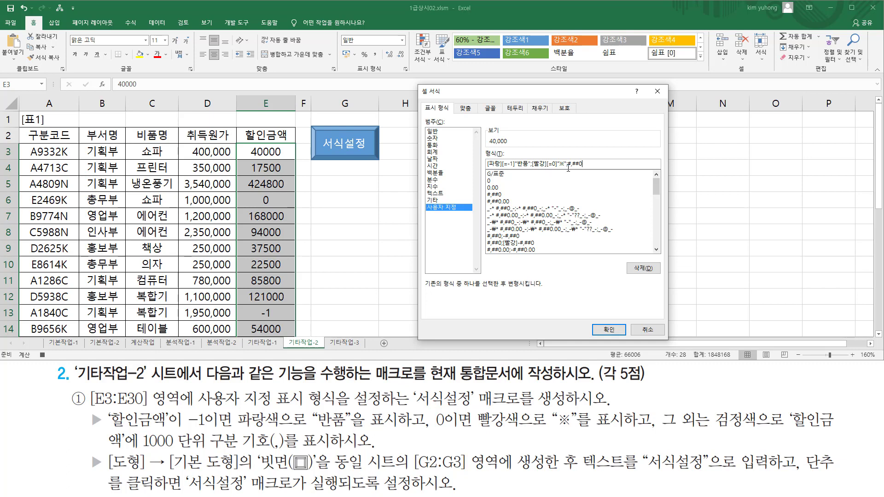
left_click_drag(599, 164, 419, 168)
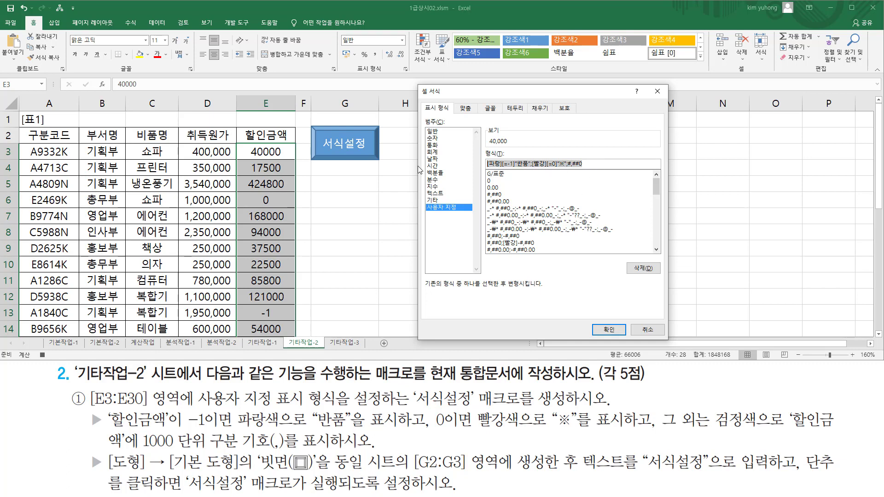
left_click(609, 330)
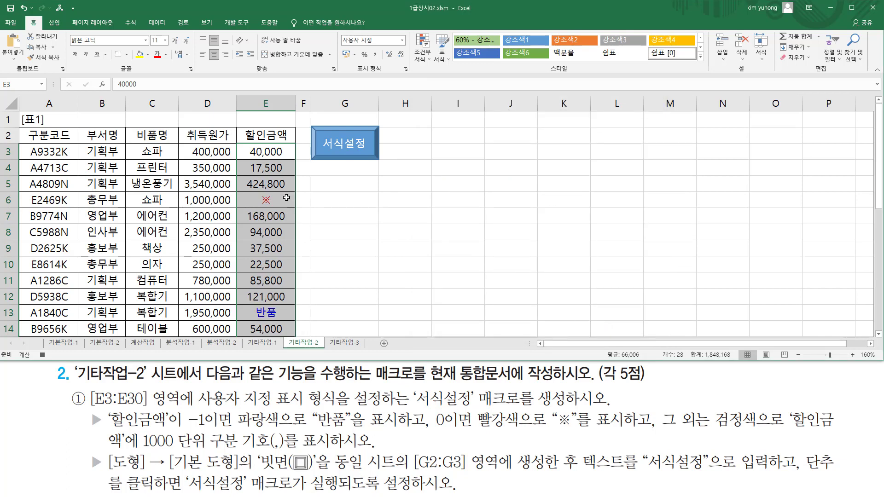
Move the selection to cell C1 and stop recording the 서식설정 macro.
mouse_move(243, 145)
left_mouse_down()
mouse_move(260, 173)
mouse_move(293, 190)
left_mouse_up()
left_click_drag(244, 210, 293, 300)
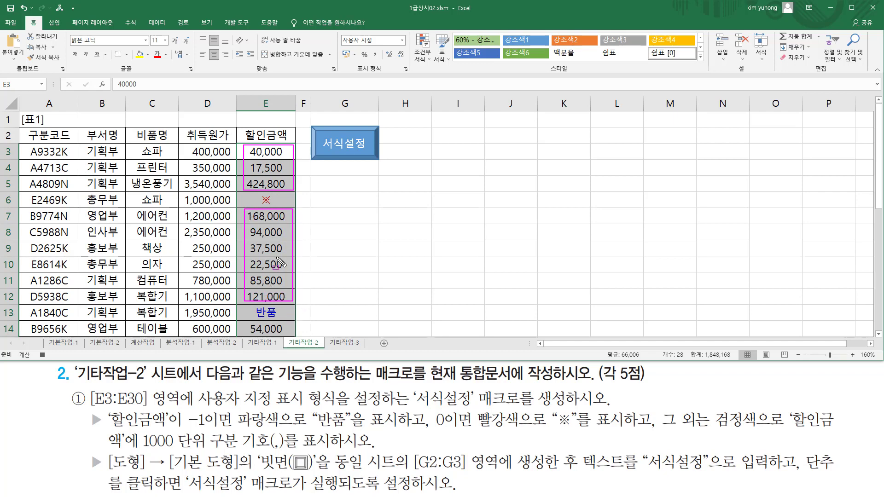
left_click_drag(258, 193, 276, 208)
left_click_drag(253, 305, 282, 321)
key("Escape")
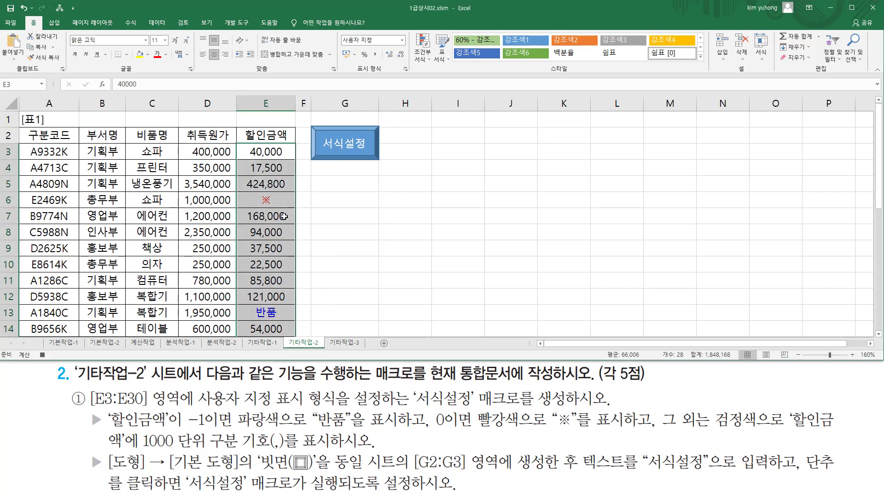
left_click(163, 119)
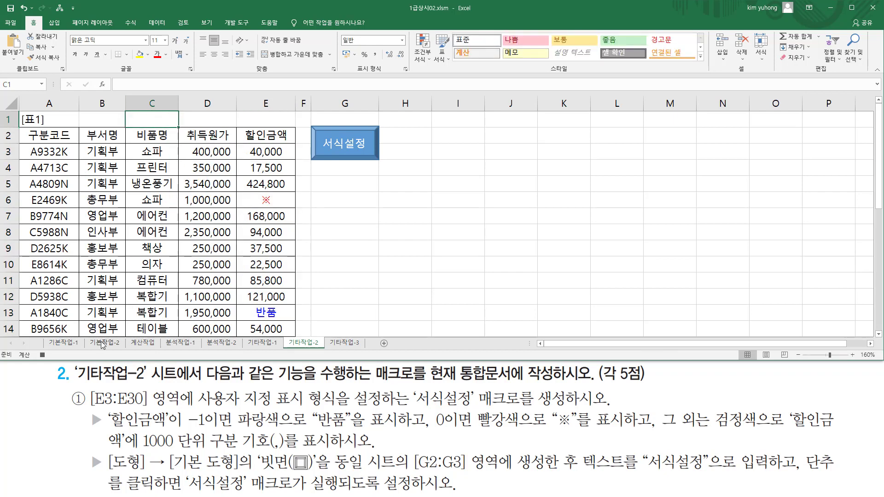
left_click(42, 355)
left_click(384, 218)
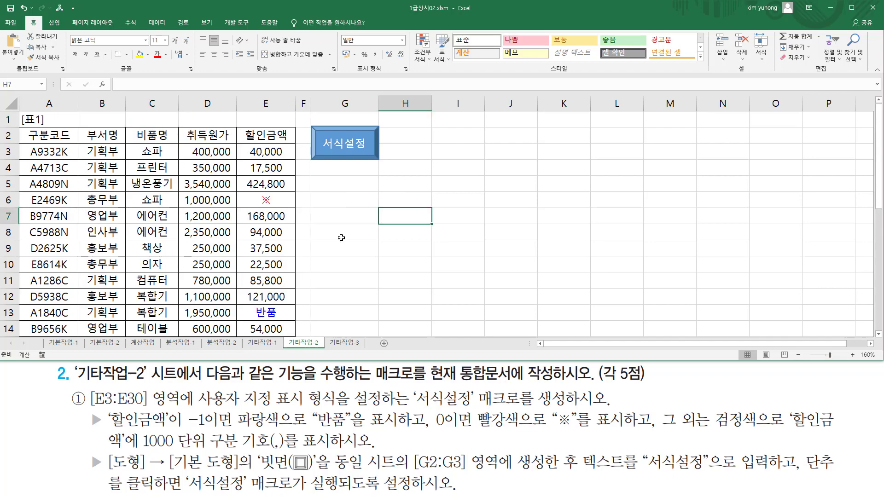
Check the custom formatting of the 할인금액 column down to row 30.
scroll(340, 238, "down", 5)
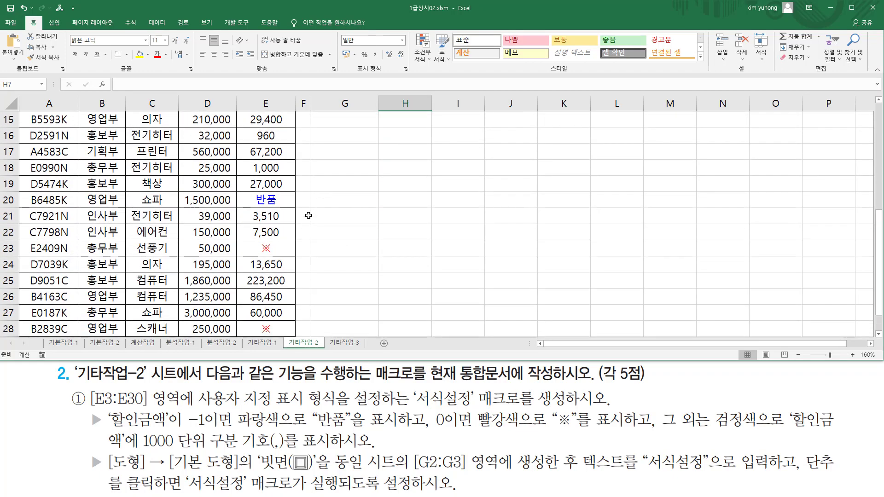
scroll(287, 239, "down", 3)
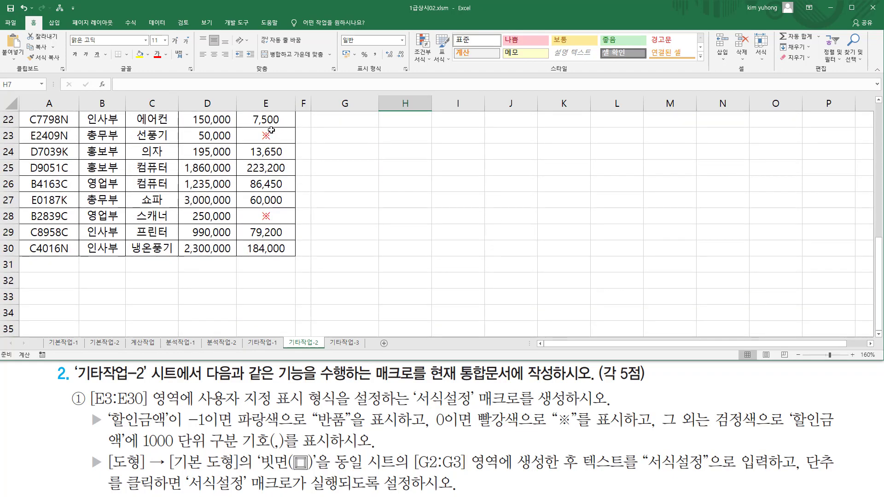
scroll(286, 227, "up", 1)
scroll(286, 227, "up", 6)
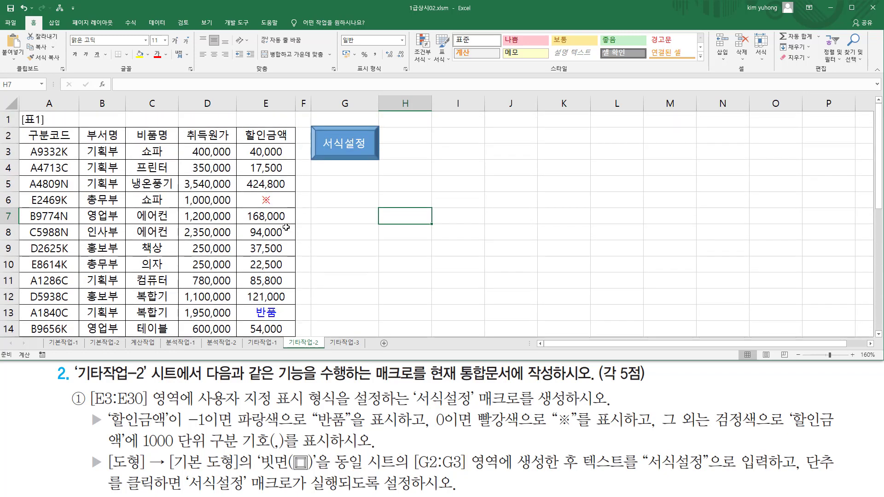
left_click(330, 217)
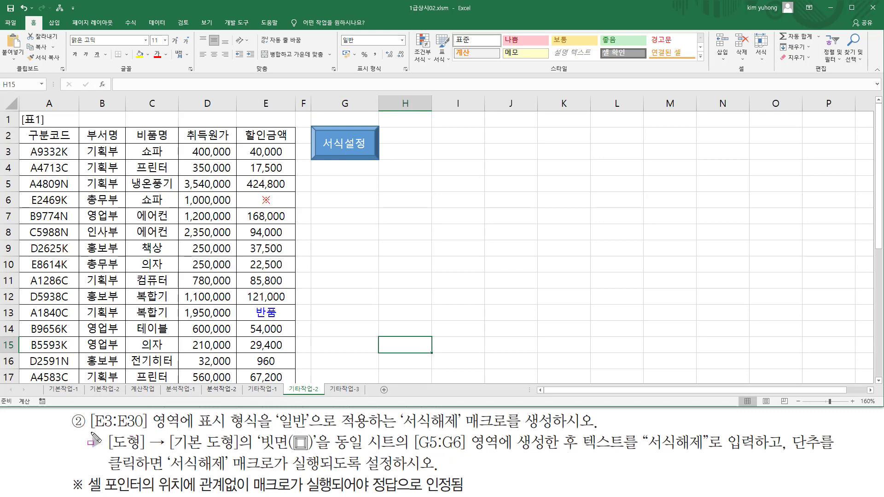
Examine the instruction for the 서식해제 macro: its range, number format, button shape, button location and text.
left_click_drag(91, 431, 148, 411)
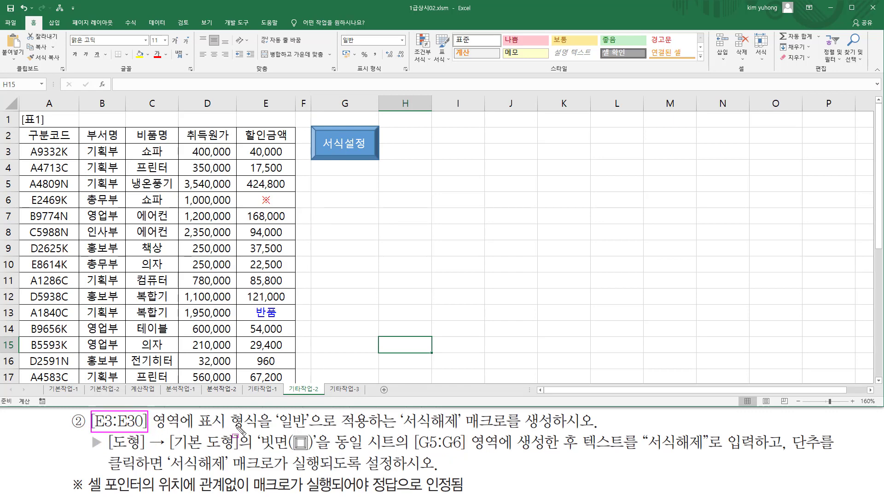
mouse_move(192, 432)
left_mouse_down()
mouse_move(286, 431)
mouse_move(308, 421)
mouse_move(279, 411)
left_mouse_up()
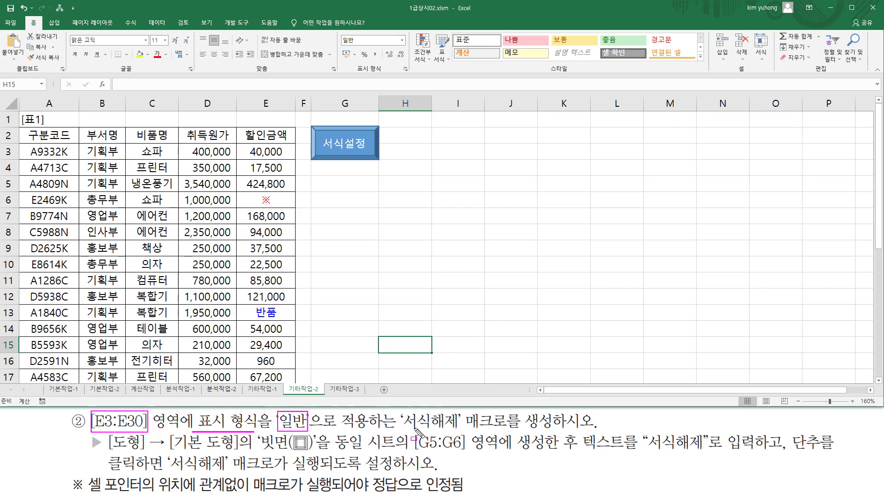
left_click_drag(398, 432, 461, 431)
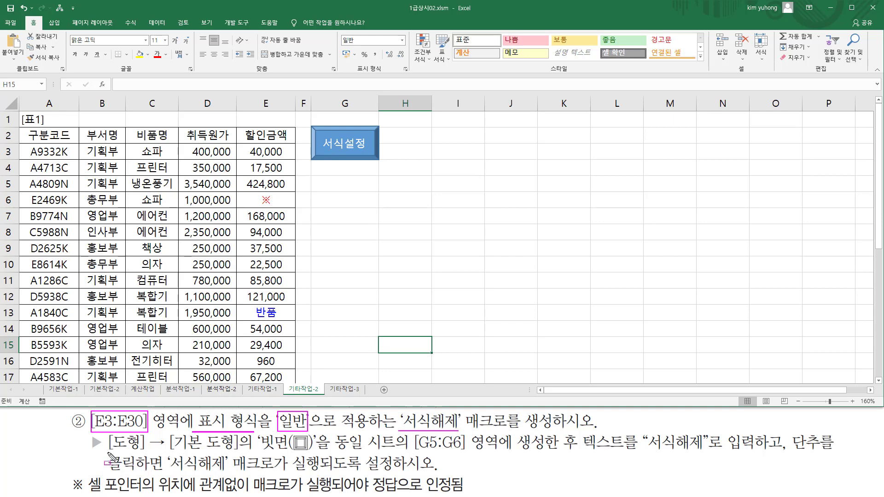
mouse_move(108, 453)
left_mouse_down()
mouse_move(269, 454)
mouse_move(313, 433)
left_mouse_up()
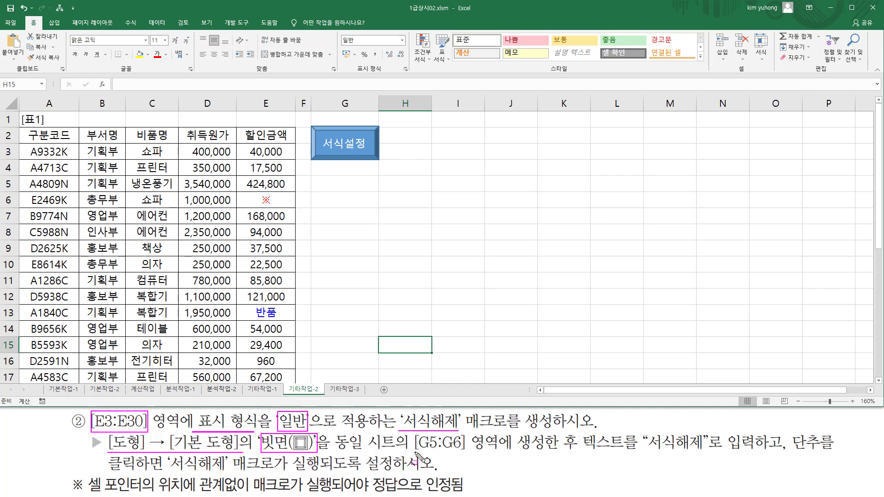
left_click_drag(414, 452, 469, 452)
mouse_move(541, 453)
left_mouse_down()
mouse_move(515, 454)
mouse_move(705, 457)
left_mouse_up()
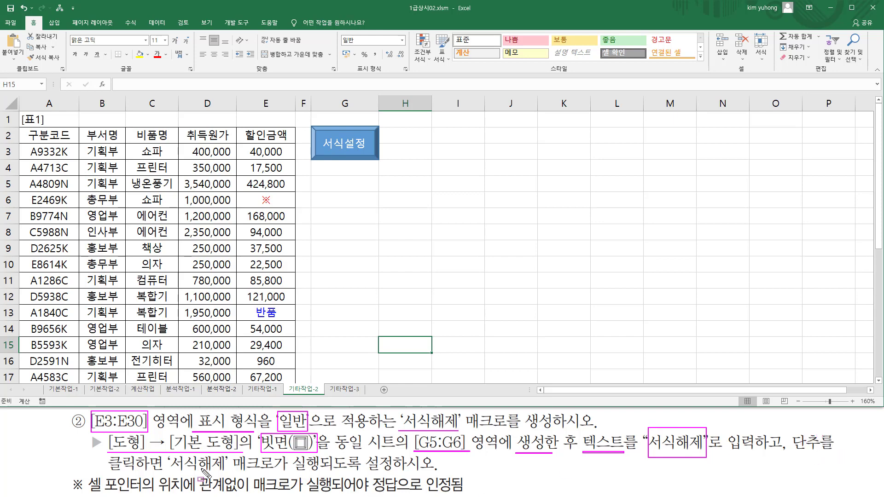
left_click_drag(170, 471, 430, 471)
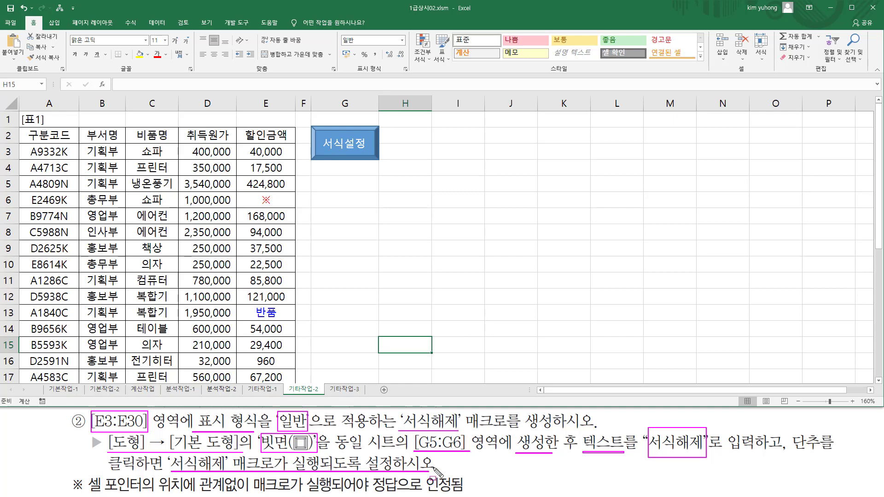
key("Escape")
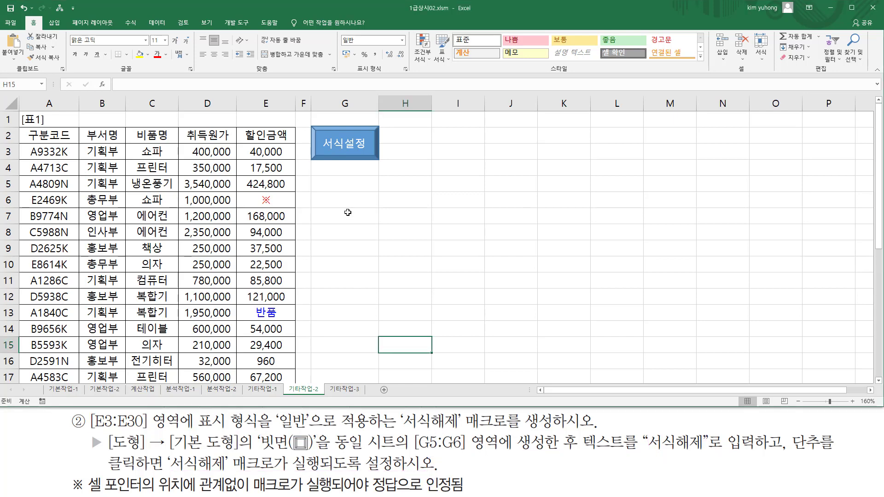
Draw a bevel (빗면) shape from the basic shapes exactly over cells G5:G6.
left_click(55, 24)
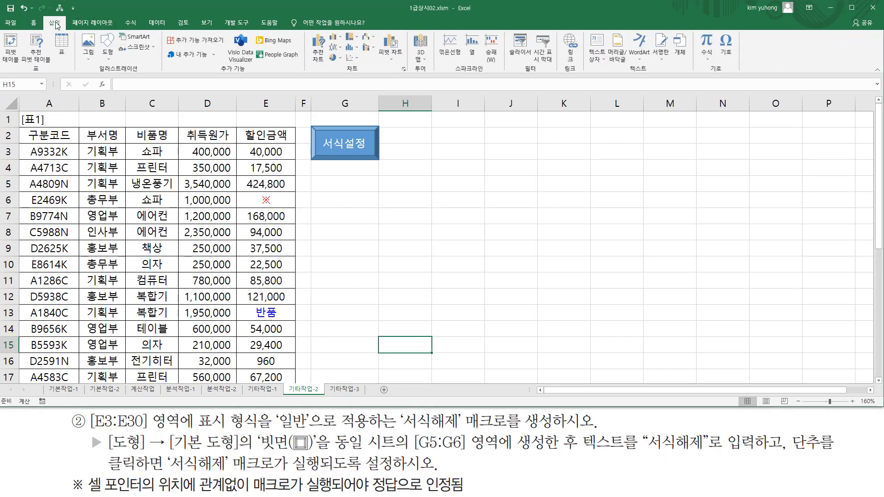
left_click(107, 48)
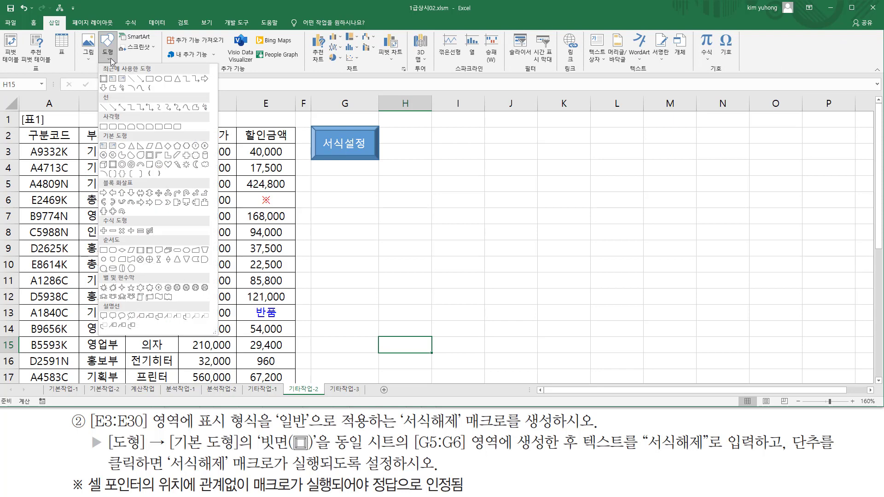
left_click(113, 165)
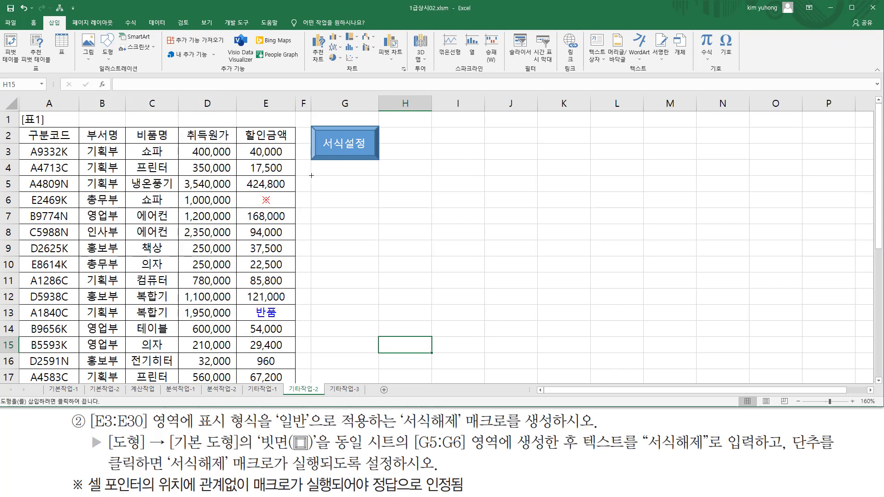
left_click_drag(314, 184, 378, 207)
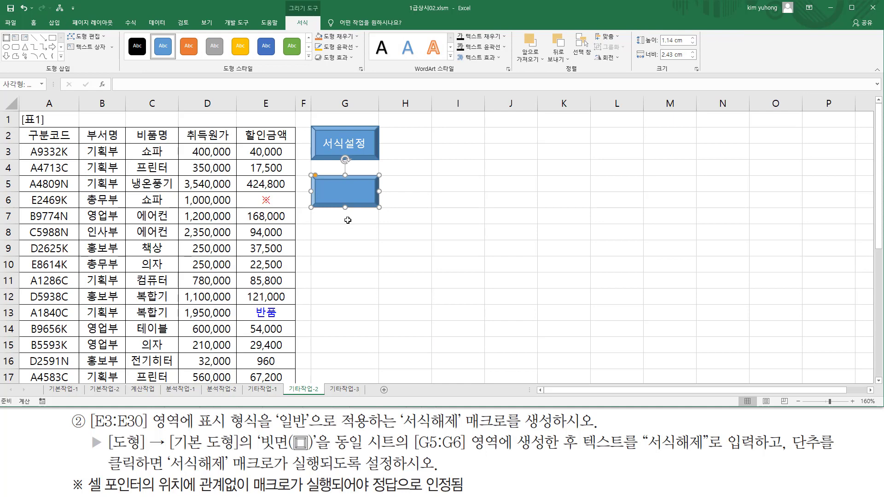
Label the bevel shape at G5:G6 with the text 서식해제.
right_click(345, 190)
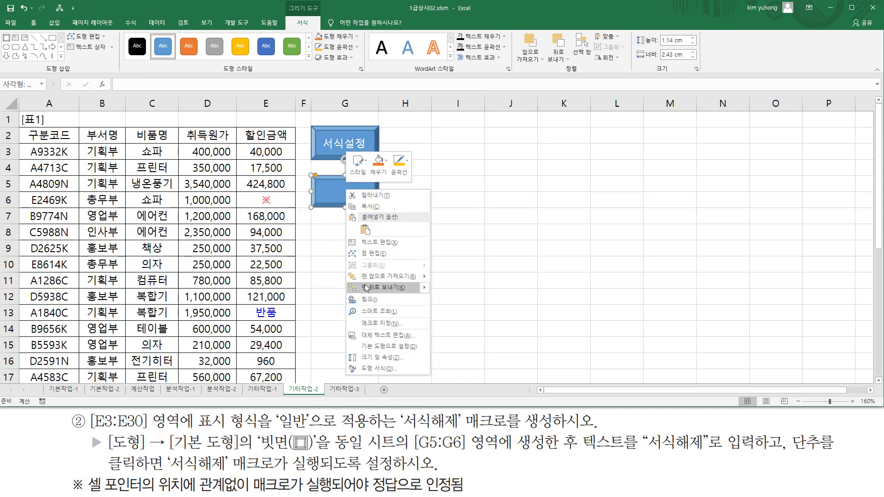
left_click(390, 248)
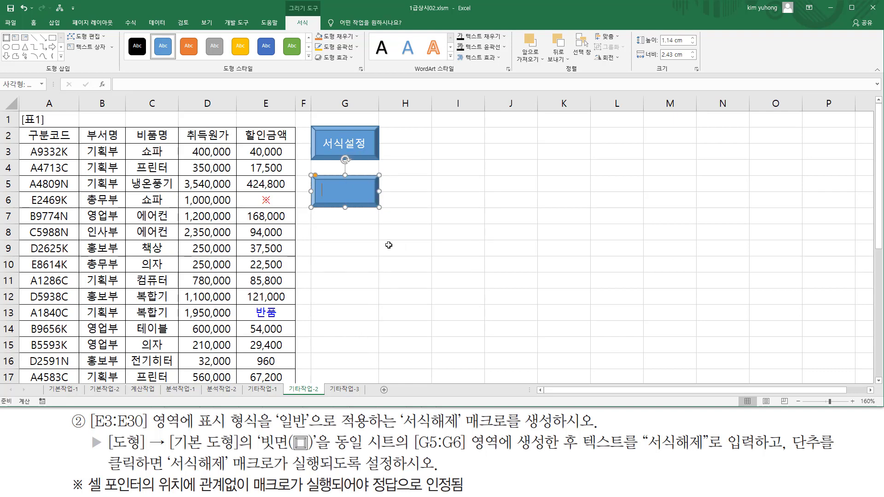
type("서식해제")
left_click(389, 245)
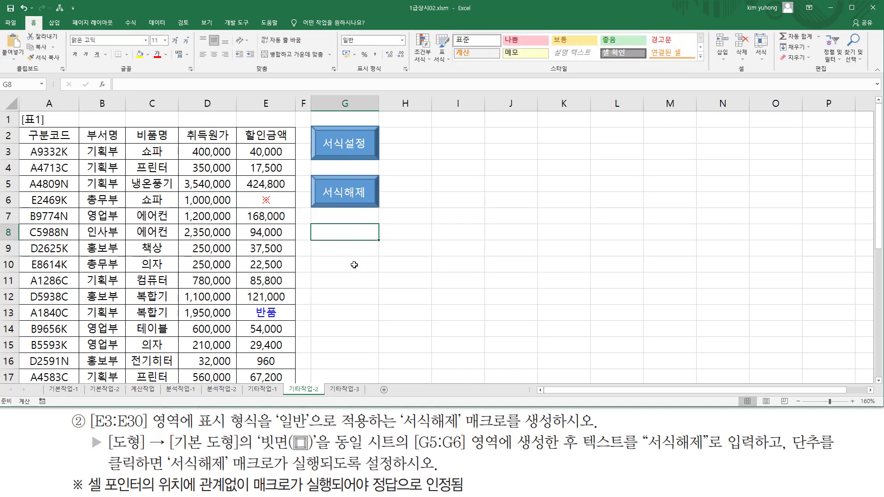
Assign a new macro named 서식해제 to the bevel shape at G5:G6 and start recording it in the current workbook.
left_click(356, 199)
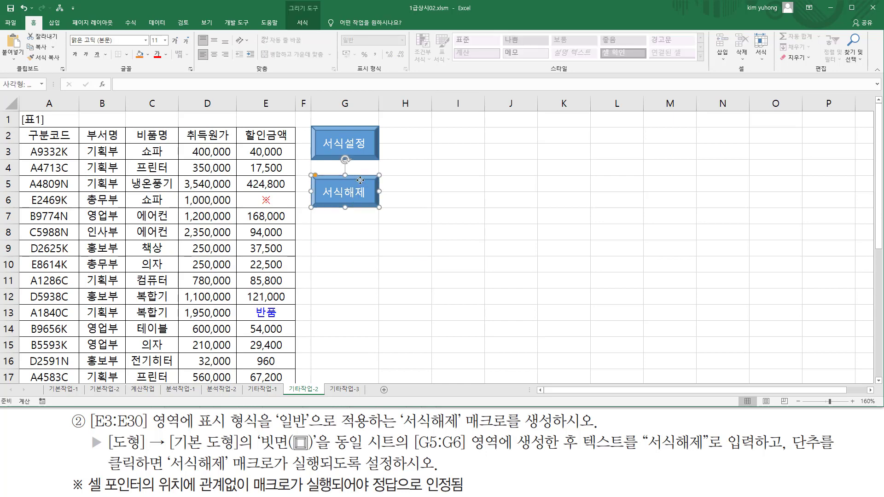
right_click(361, 181)
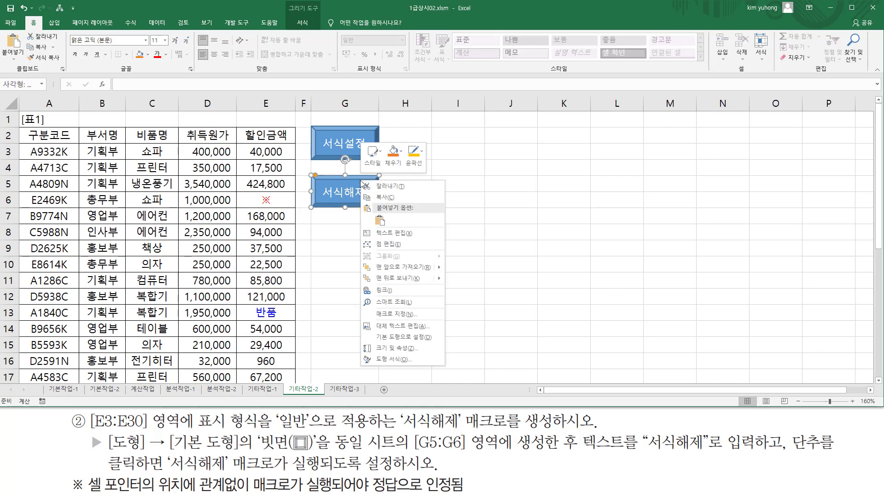
left_click(395, 314)
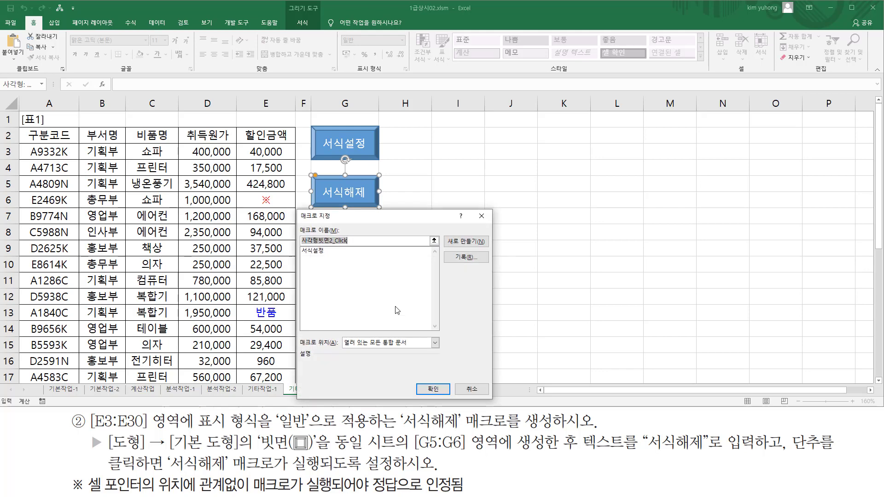
type("서식해제")
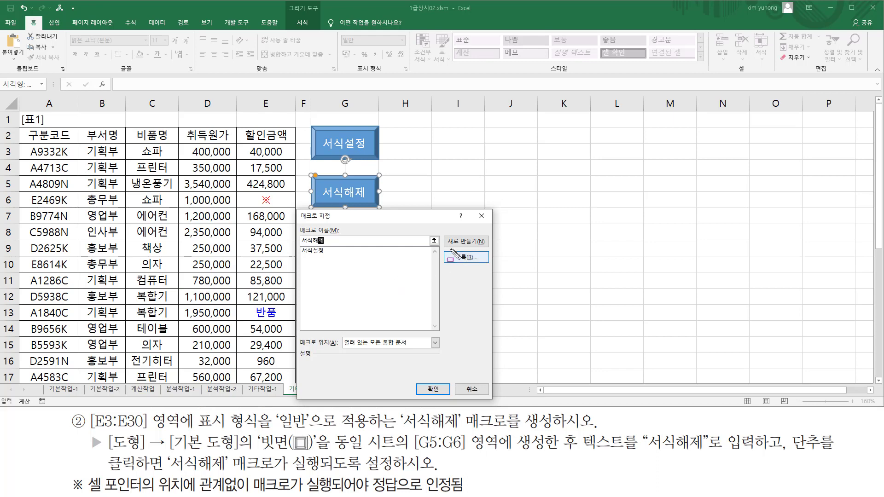
left_click_drag(450, 249, 484, 268)
key("Escape")
left_click(465, 258)
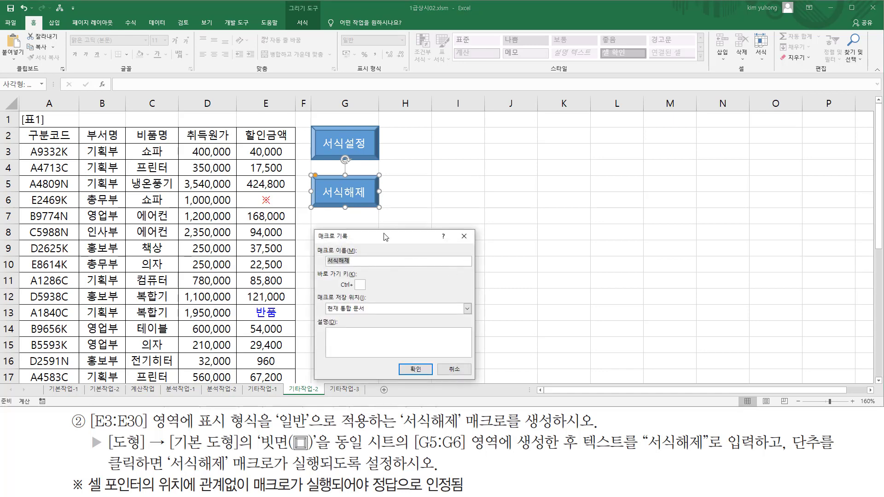
left_click_drag(315, 243, 365, 265)
left_click_drag(316, 290, 374, 316)
left_click_drag(405, 360, 430, 376)
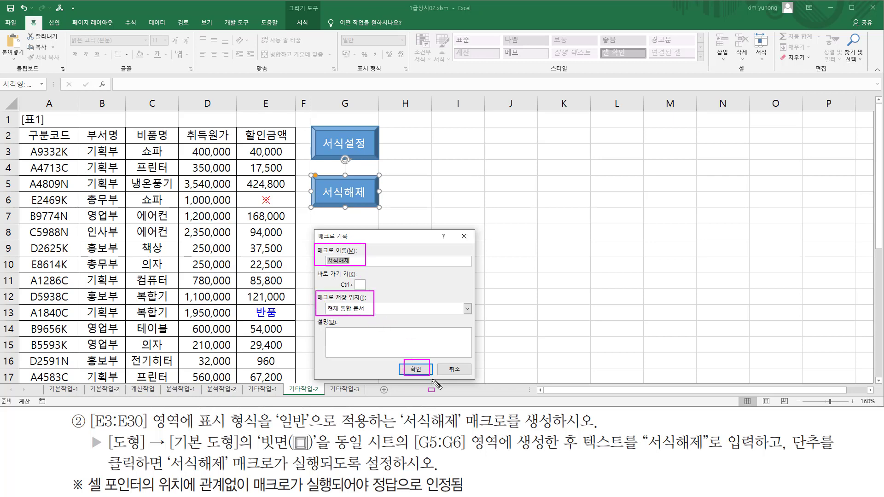
key("Escape")
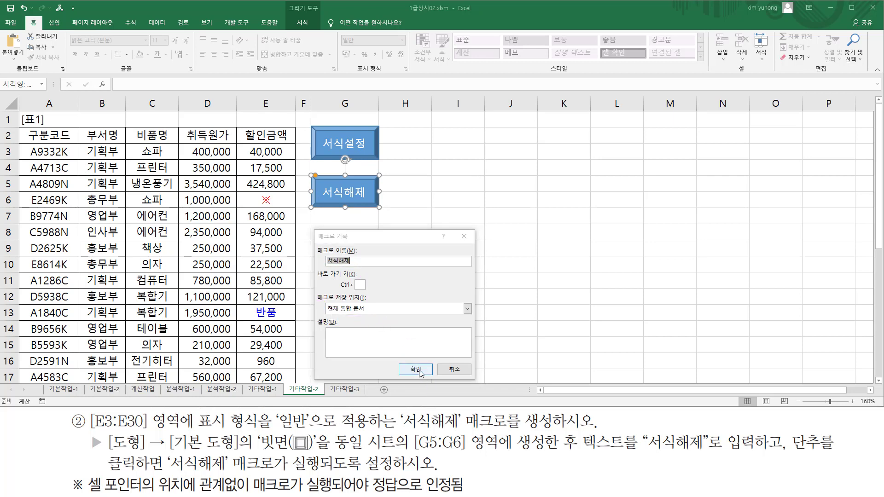
left_click(416, 369)
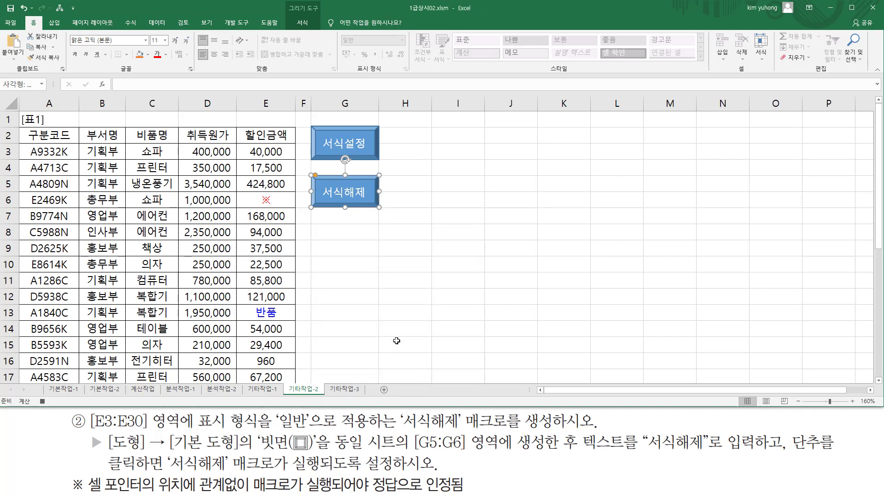
Apply the General (일반) number format to the 할인금액 range E3:E30.
left_click(261, 152)
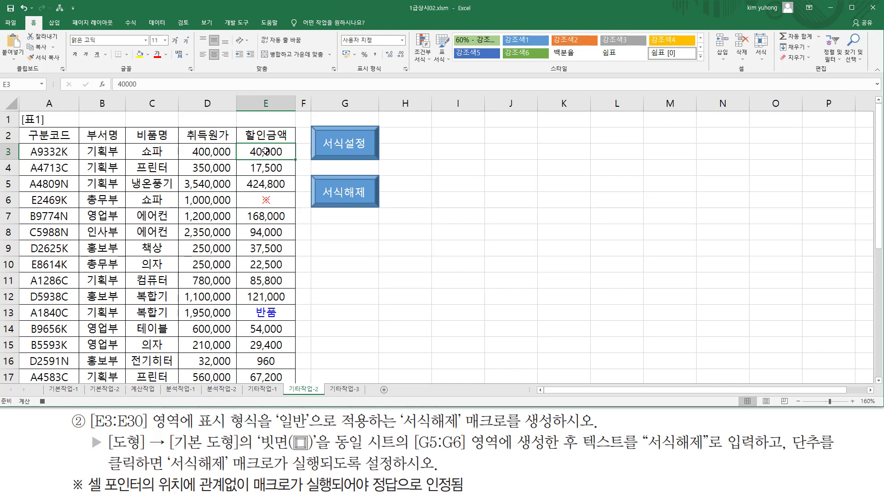
left_click_drag(261, 152, 263, 341)
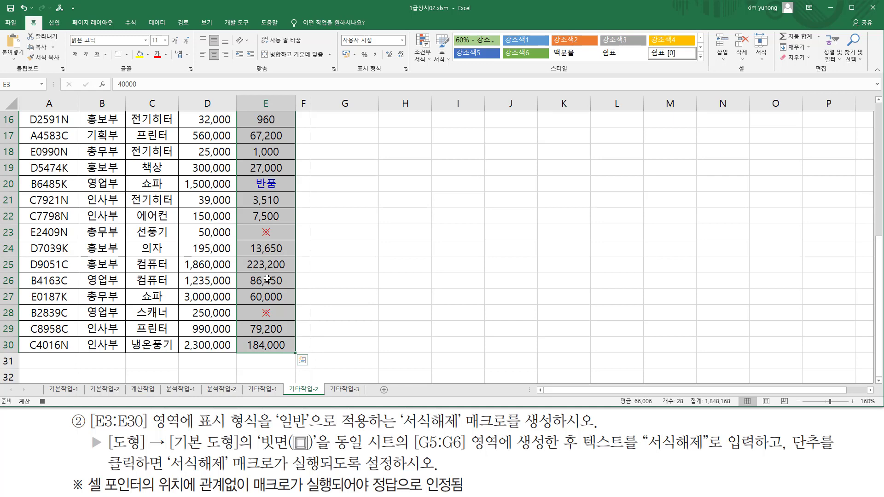
scroll(267, 278, "up", 5)
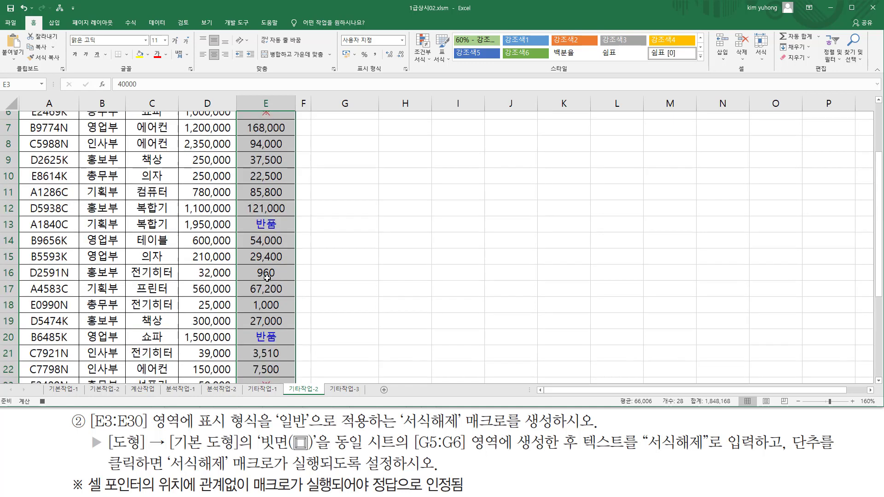
key("ctrl+1")
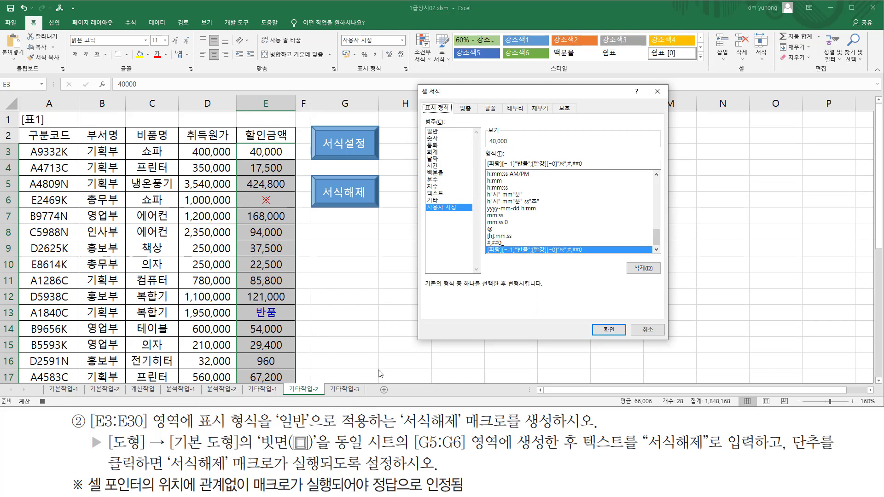
left_click_drag(195, 431, 310, 433)
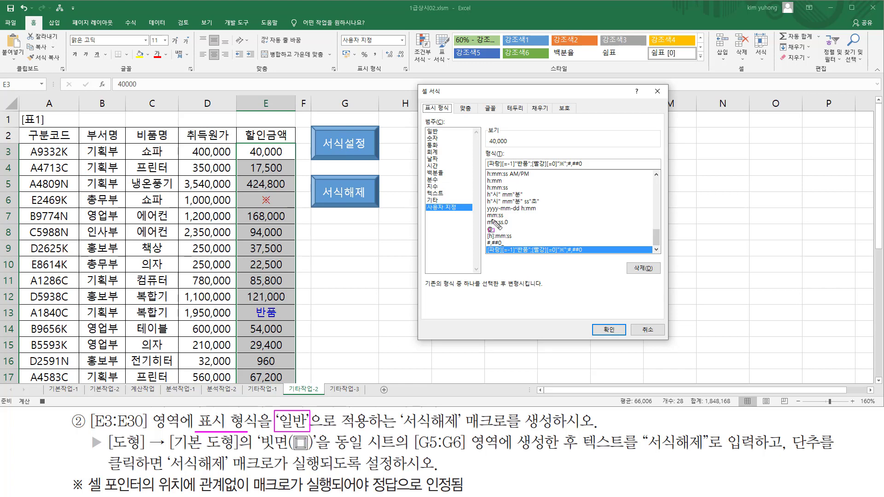
left_click_drag(422, 127, 434, 136)
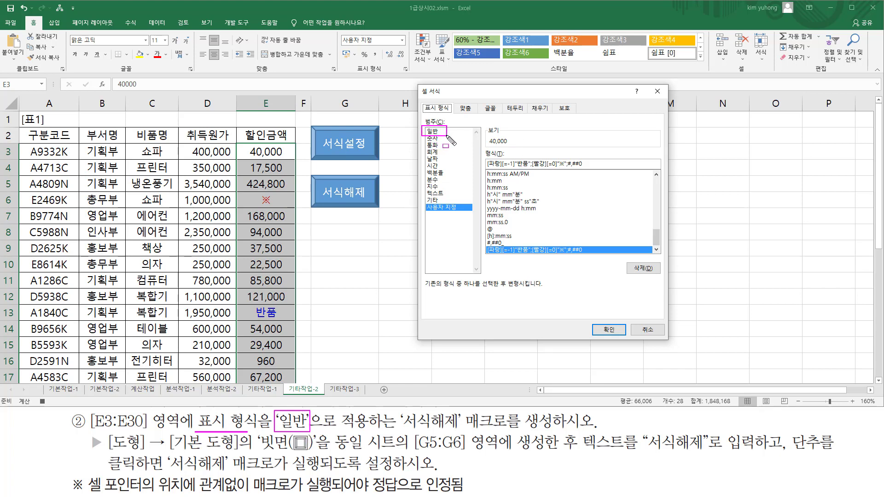
left_click(437, 132)
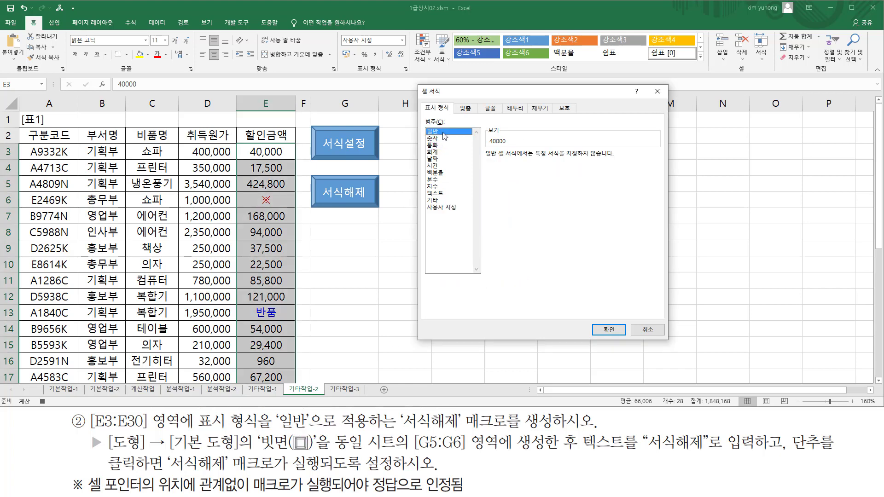
left_click(608, 330)
Move the selection to cell C1 and stop recording the 서식해제 macro.
left_click(237, 23)
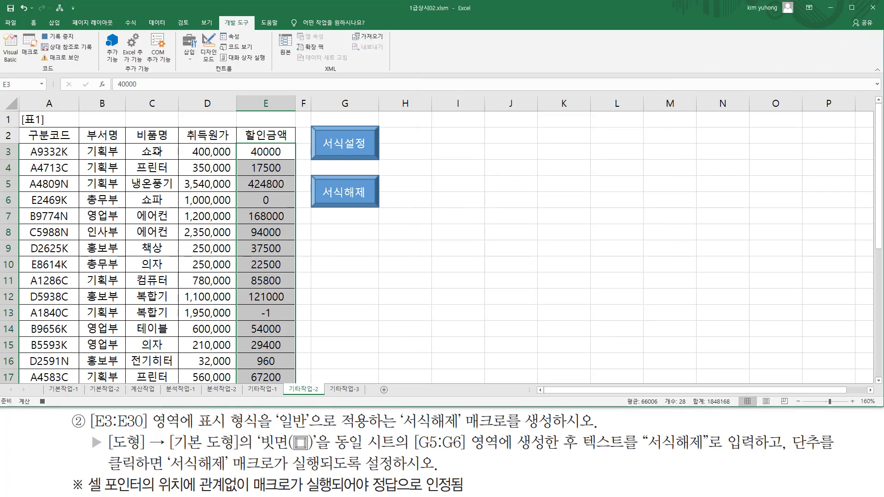
left_click(158, 118)
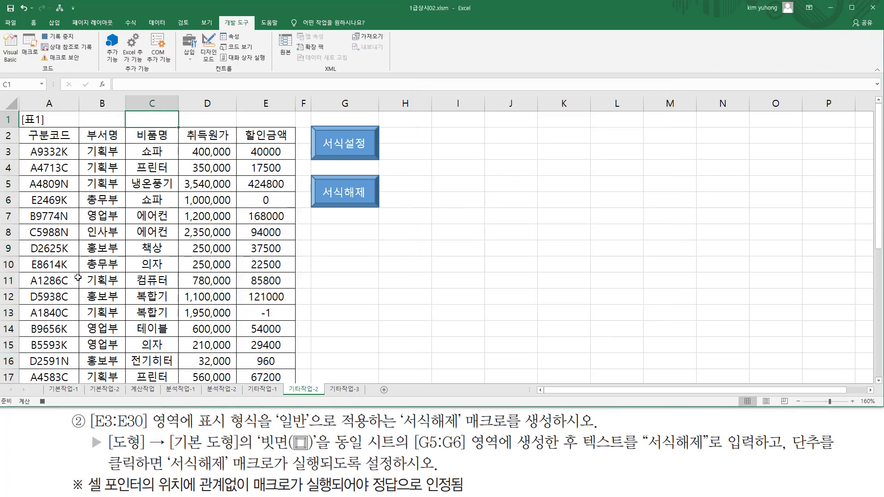
left_click(42, 400)
Test the 서식설정 and 서식해제 buttons by running them alternately, finishing with 서식설정.
left_click(434, 244)
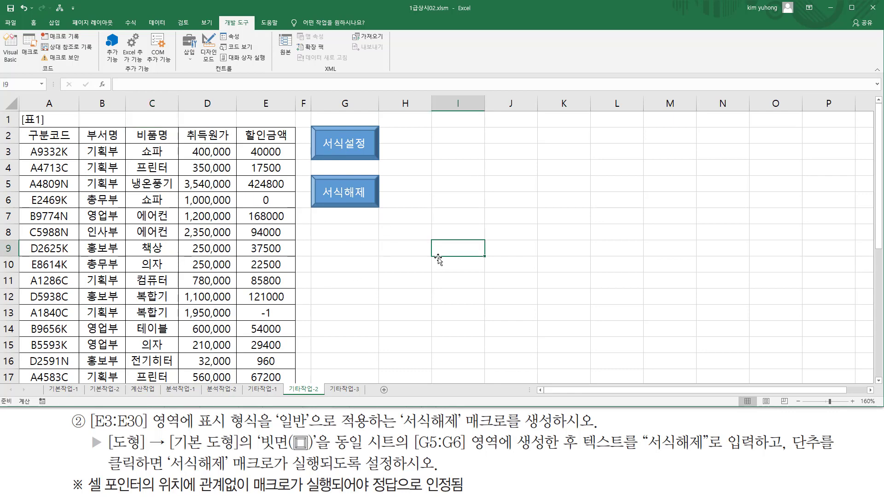
left_click(344, 147)
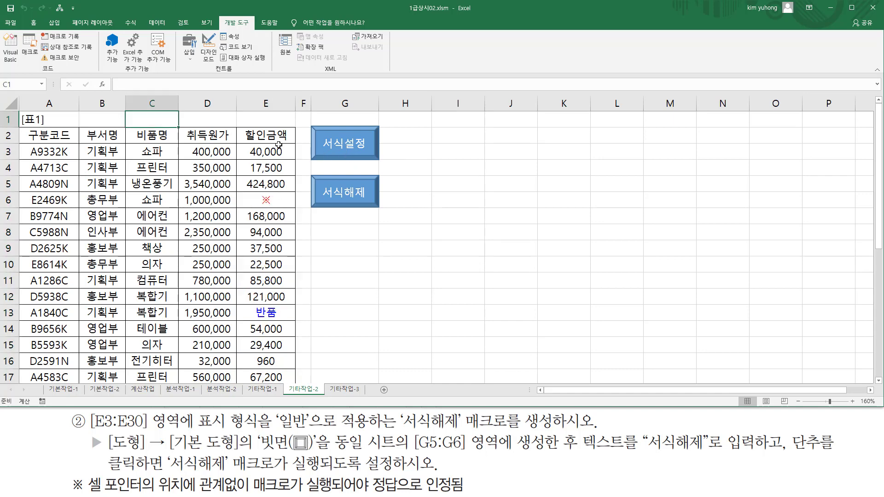
left_click(350, 197)
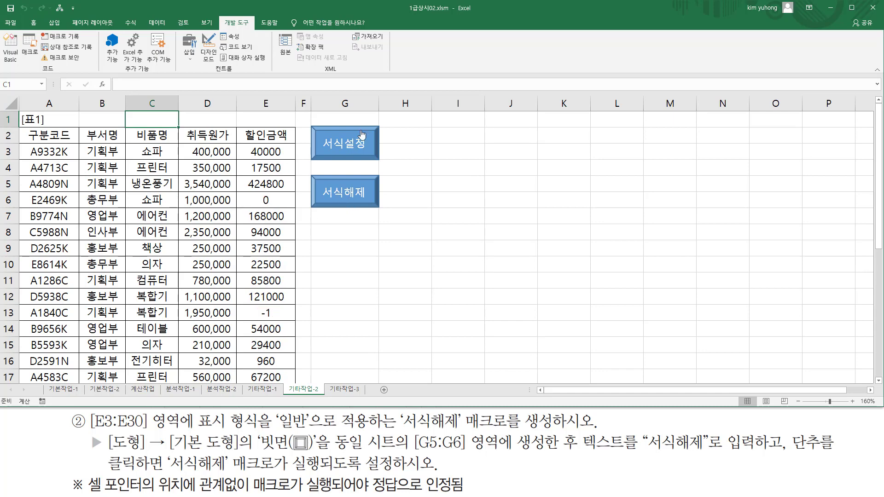
left_click(350, 144)
left_click(345, 187)
left_click(338, 152)
left_click(339, 187)
left_click(360, 139)
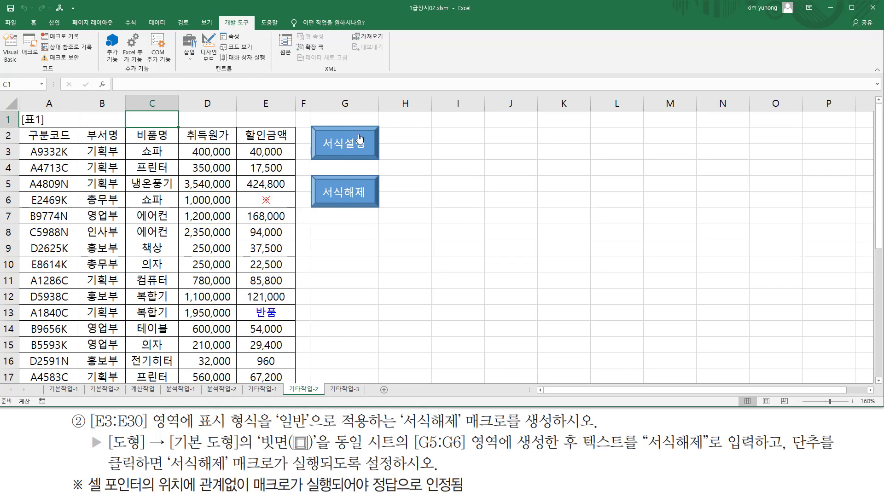
left_click(438, 168)
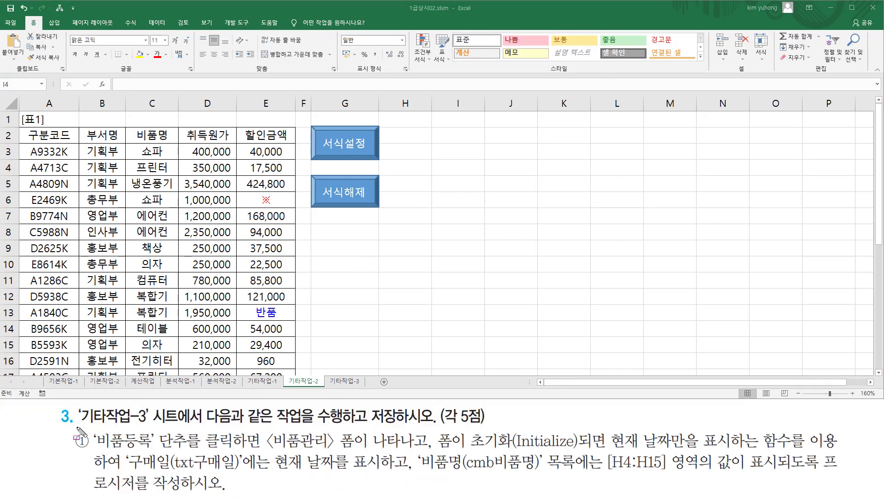
Switch to sheet 기타작업-3 and examine the instruction for its 비품등록 button.
mouse_move(76, 427)
left_mouse_down()
mouse_move(147, 427)
mouse_move(151, 404)
left_mouse_up()
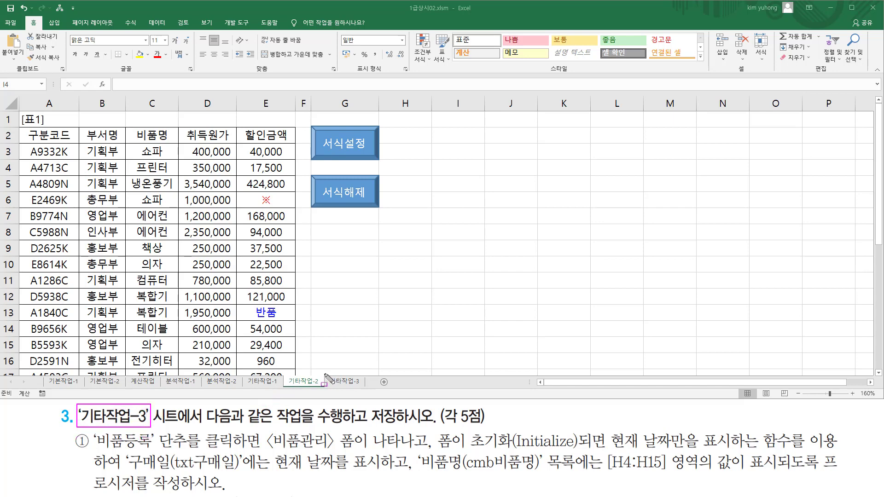
left_click_drag(324, 374, 364, 390)
left_click(343, 382)
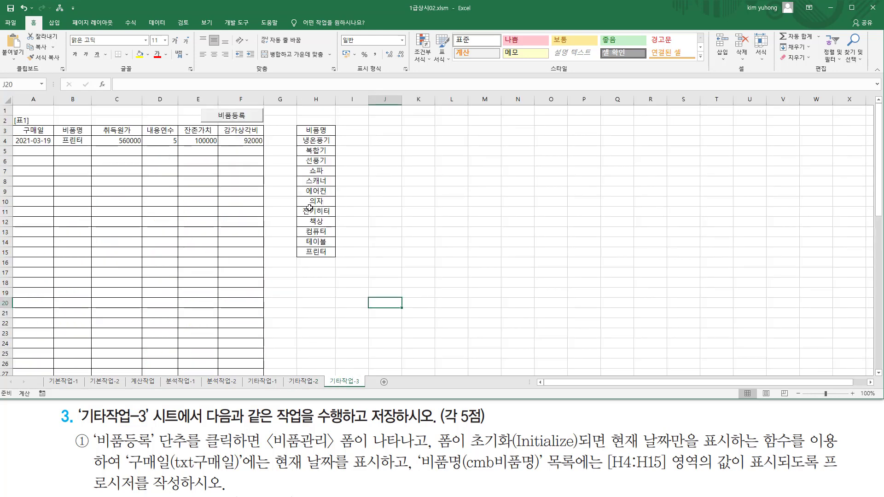
scroll(134, 184, "up", 3, "ctrl")
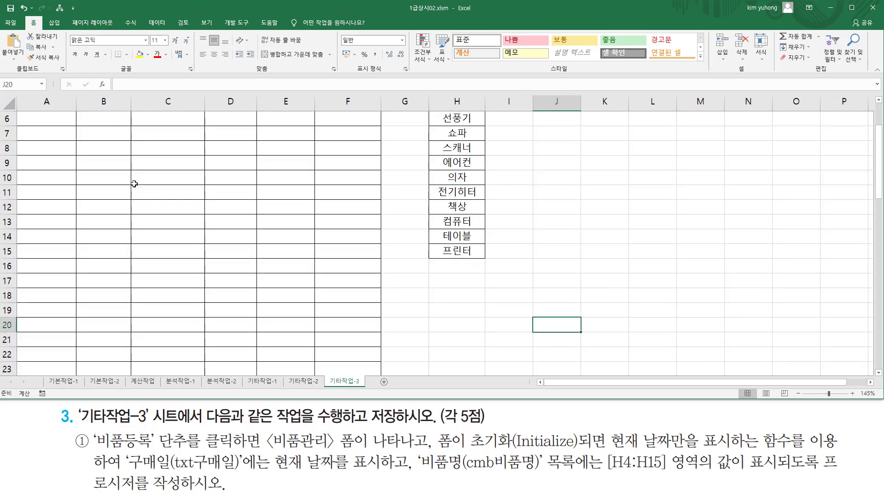
scroll(134, 183, "up", 2)
scroll(133, 184, "up", 1)
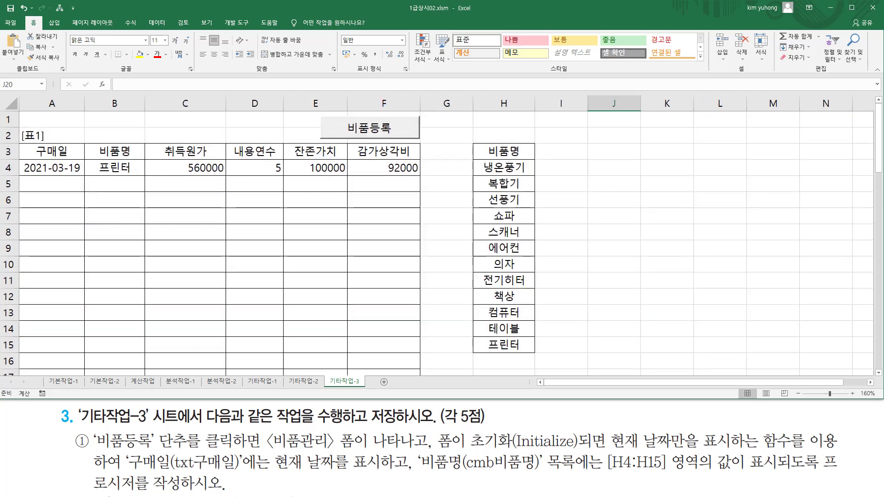
mouse_move(94, 449)
left_mouse_down()
mouse_move(145, 450)
mouse_move(94, 437)
mouse_move(152, 432)
mouse_move(230, 449)
left_mouse_up()
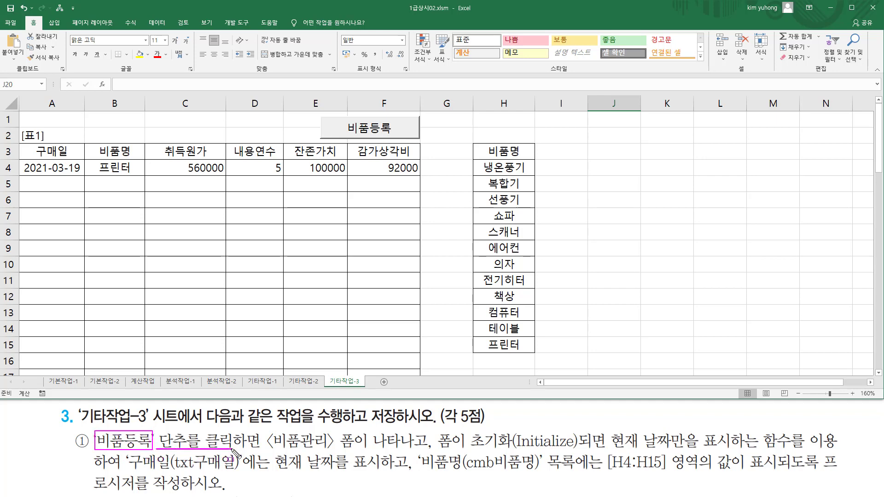
left_click_drag(320, 115, 421, 139)
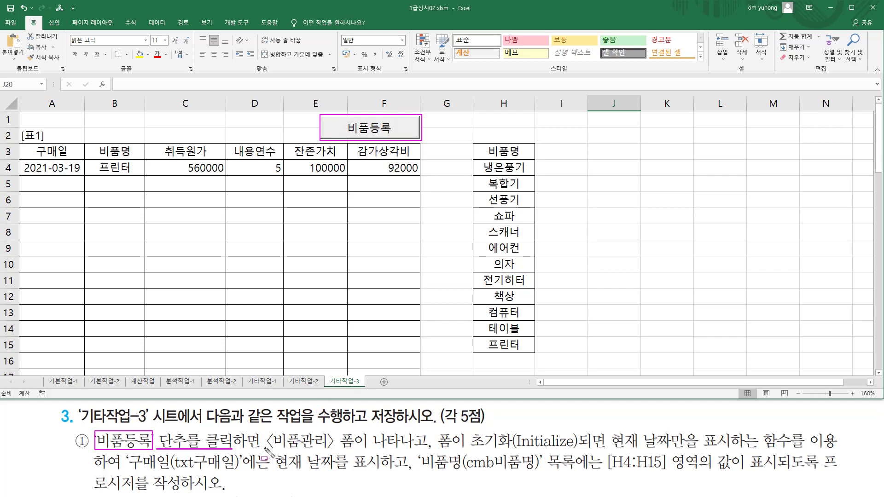
Examine the form initialization requirements for the current date in txt구매일 and the H4:H15 values in cmb비품명.
left_click_drag(265, 448, 812, 450)
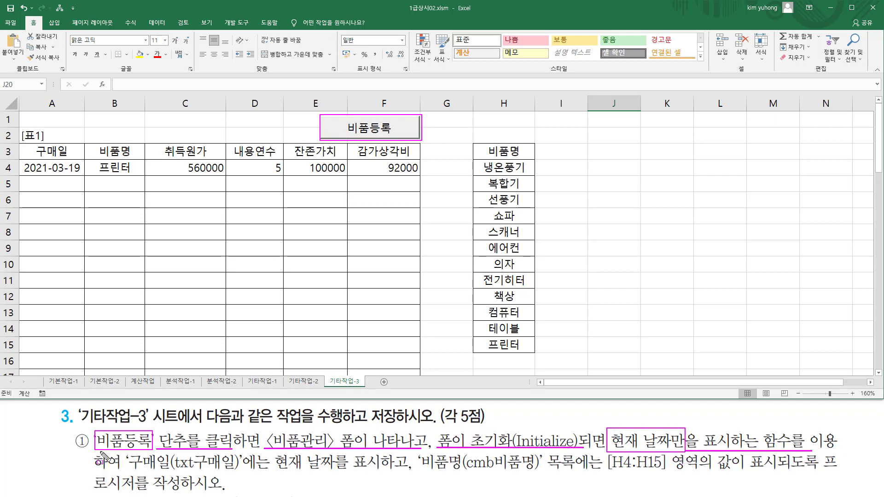
left_click_drag(126, 472, 234, 473)
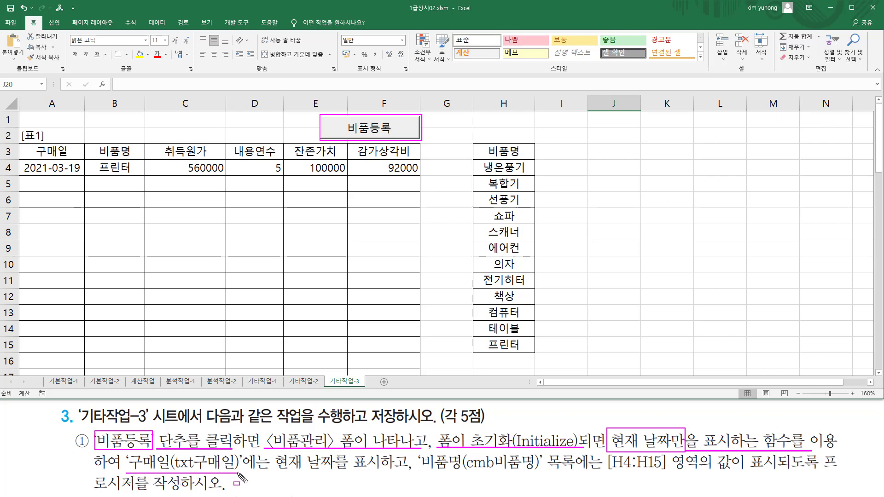
left_click_drag(326, 472, 570, 473)
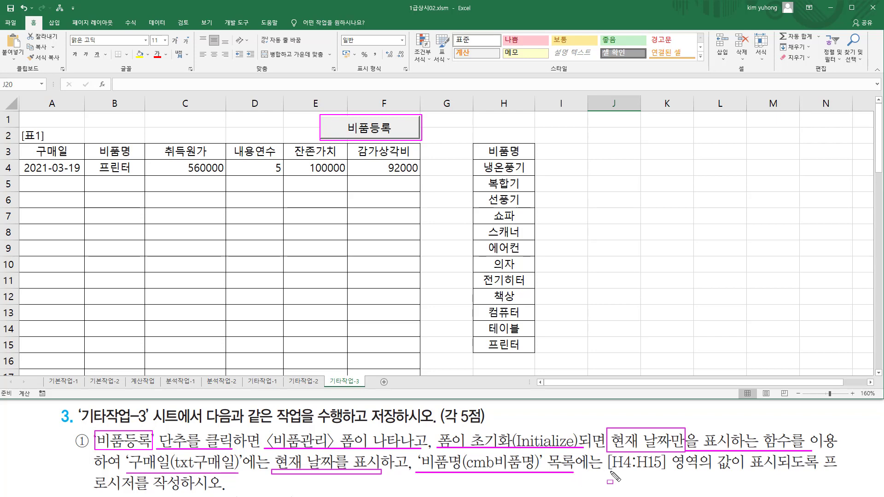
left_click_drag(608, 473, 663, 473)
left_click_drag(436, 426, 436, 460)
key("Escape")
Turn on design mode and open the Click event procedure of the 비품등록 button in the Visual Basic editor.
left_click(369, 129)
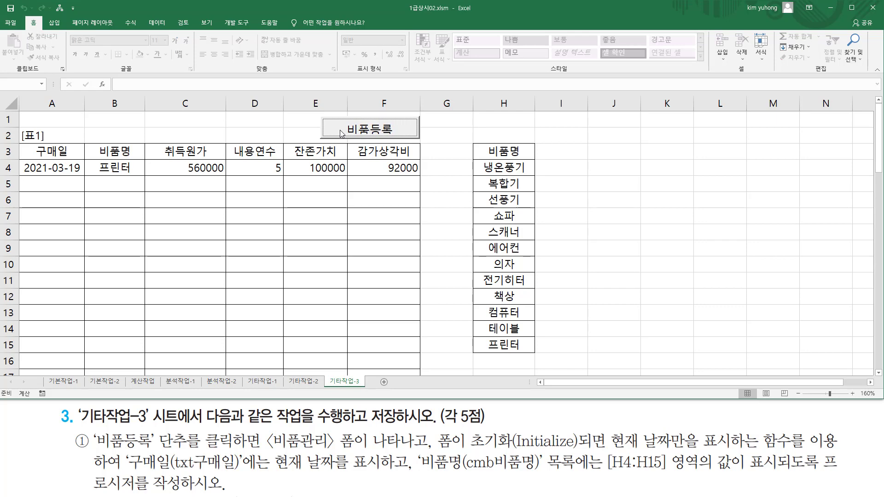
left_click(241, 26)
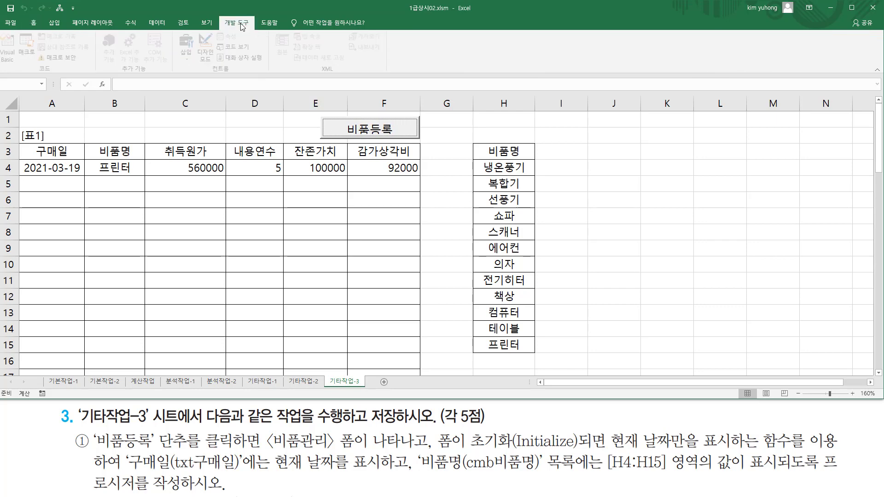
left_click(208, 46)
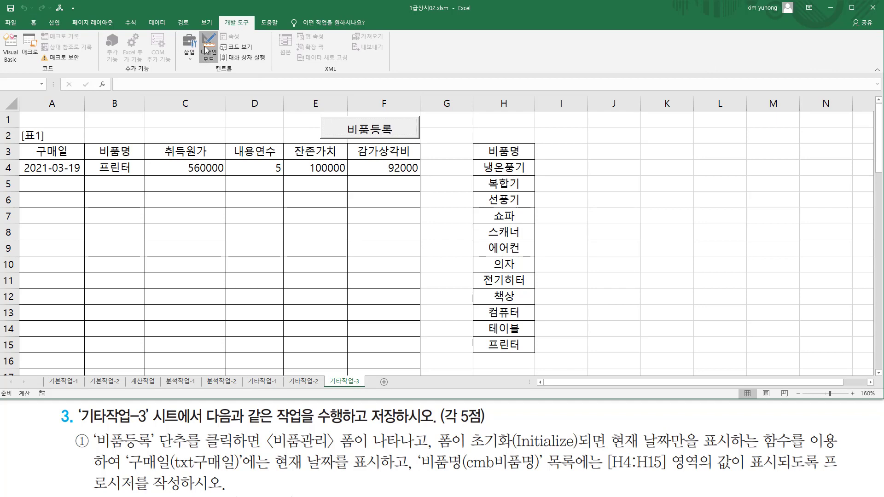
left_click(331, 131)
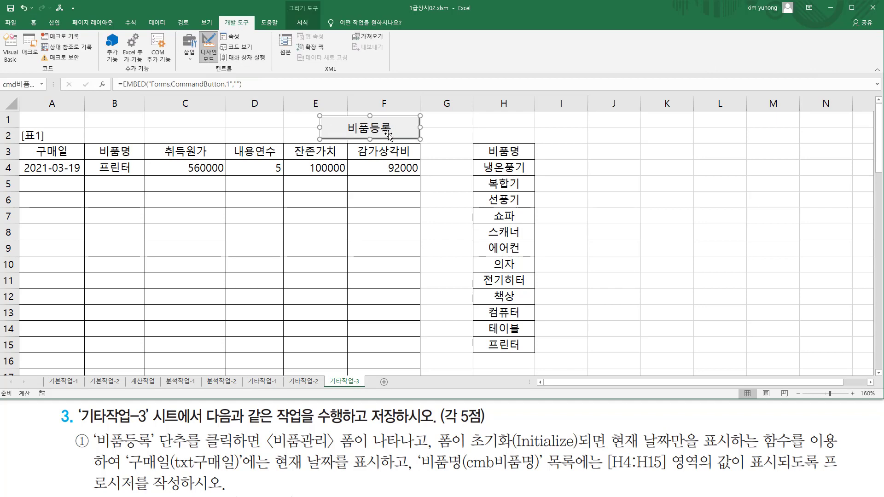
double_click(337, 128)
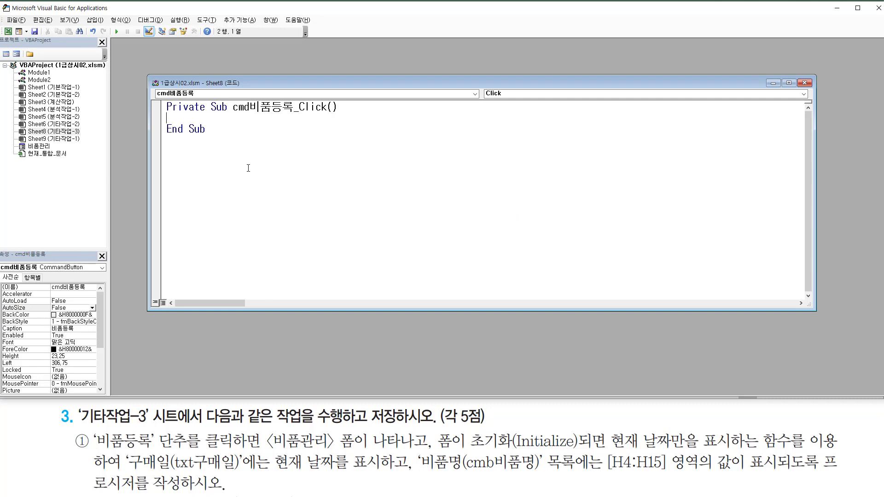
key("ctrl+2")
left_click_drag(230, 116, 294, 115)
left_click_drag(301, 108, 341, 117)
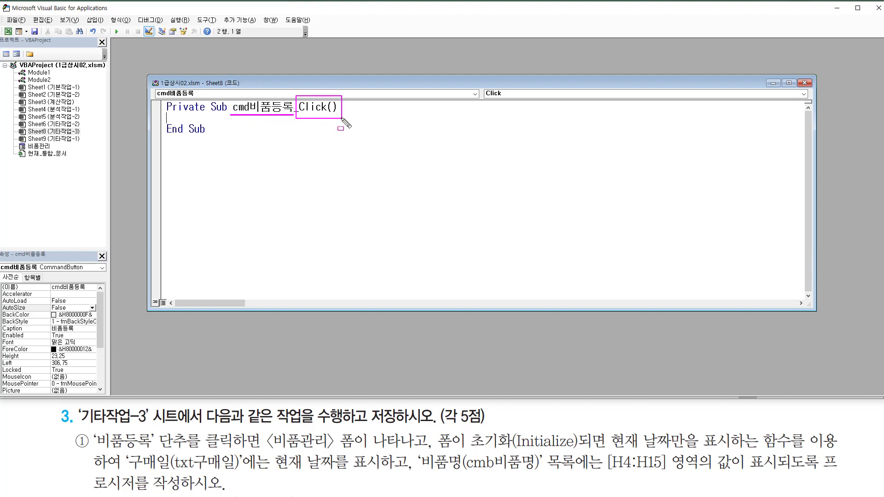
left_click_drag(169, 115, 210, 121)
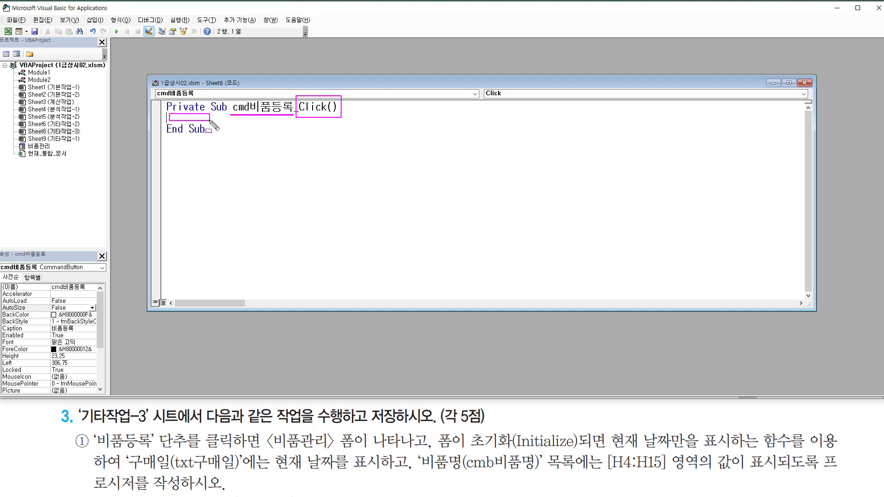
key("Escape")
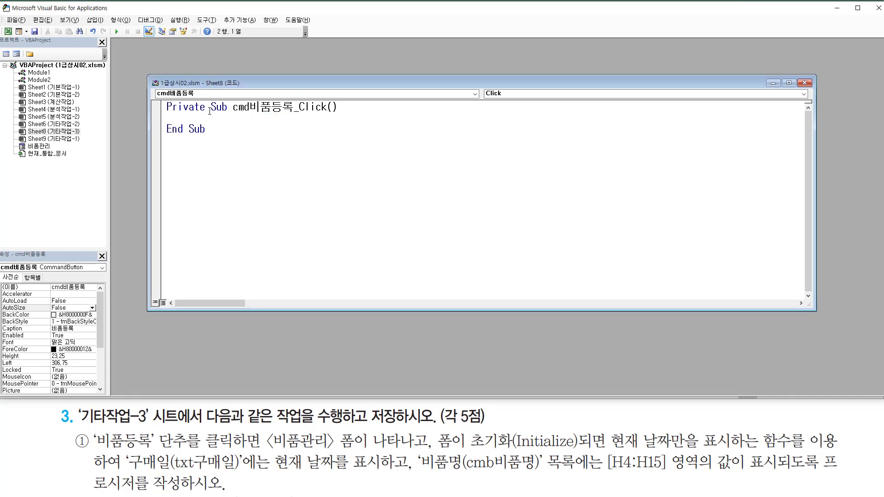
Write the statement 비품관리.Show in the cmd비품등록_Click procedure.
key("Return")
type("비")
type("품관ㄹ")
type("/")
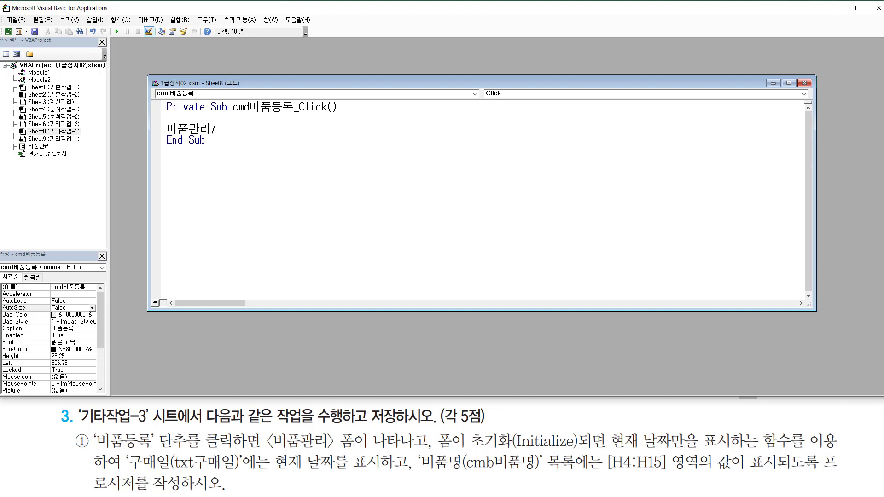
key("BackSpace")
type(".sh")
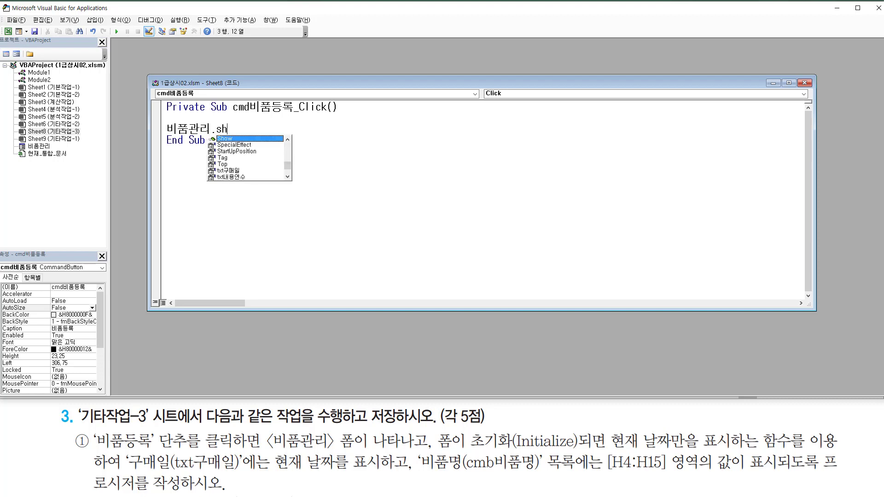
type("ow")
key("Tab")
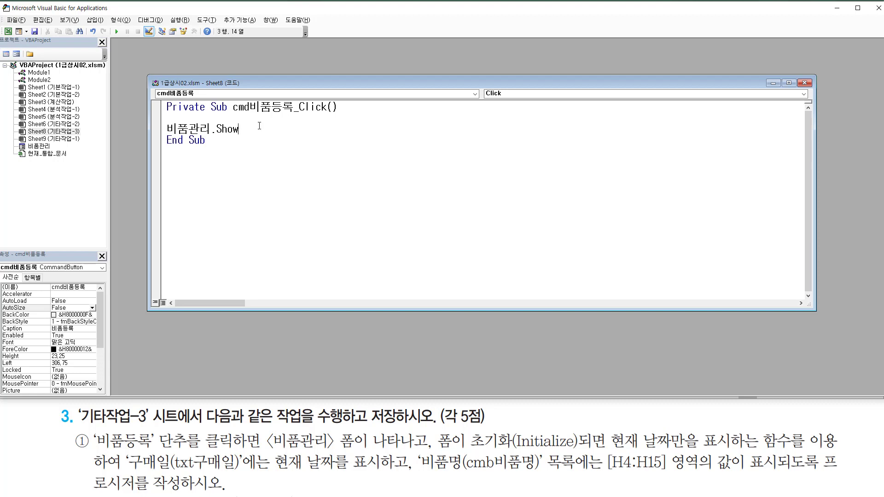
key("Return")
Switch back to Excel, turn off design mode and test the 비품등록 button, moving the 비품관리 form below it.
left_click_drag(433, 430, 433, 452)
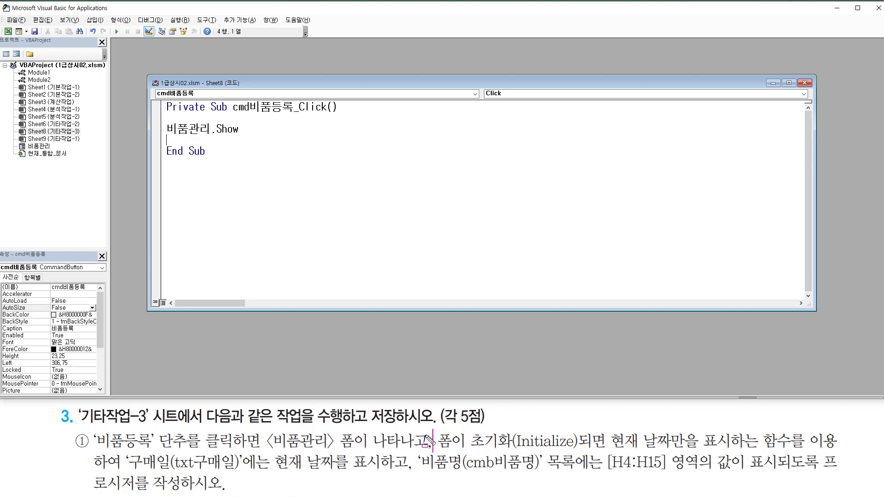
left_click_drag(3, 27, 13, 37)
left_click(8, 31)
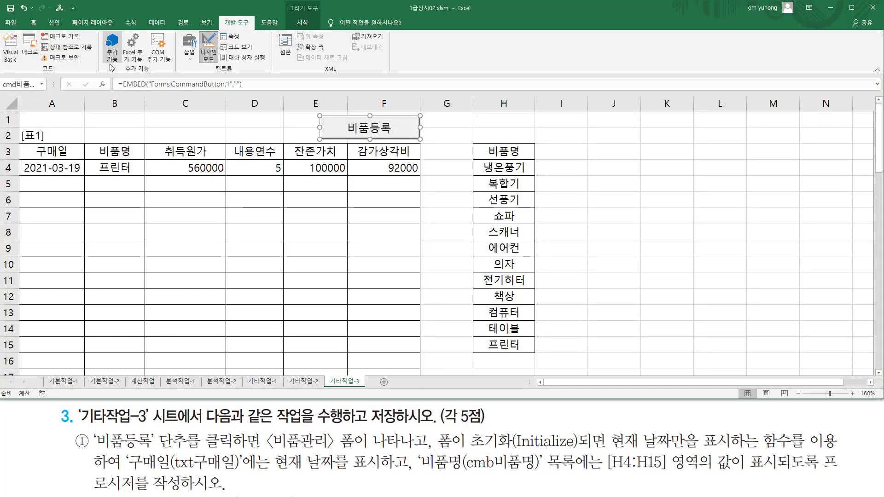
left_click(207, 52)
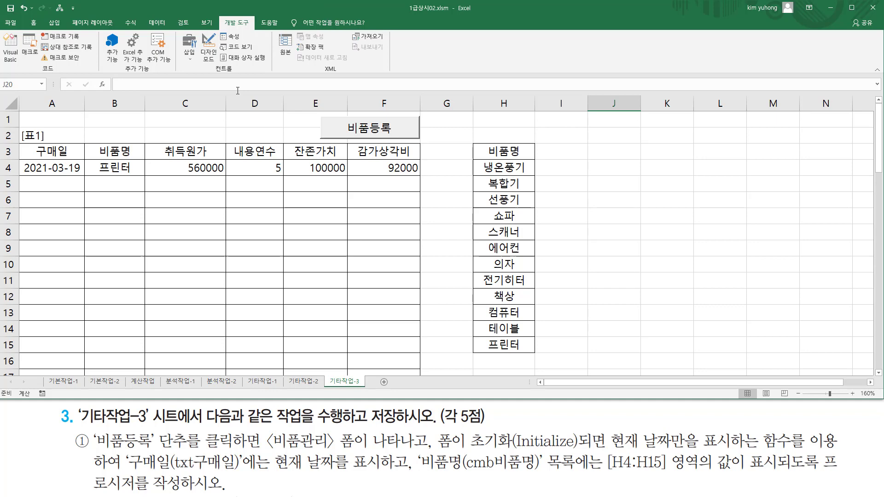
left_click(339, 132)
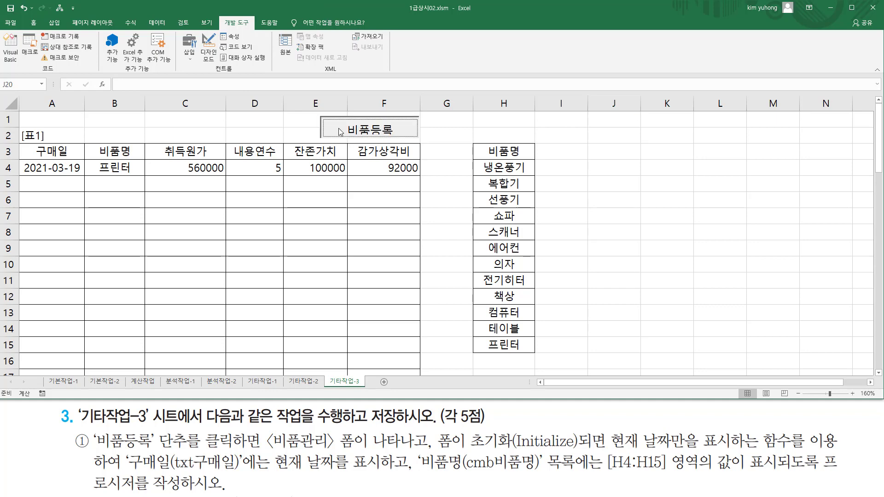
left_click_drag(112, 130, 303, 218)
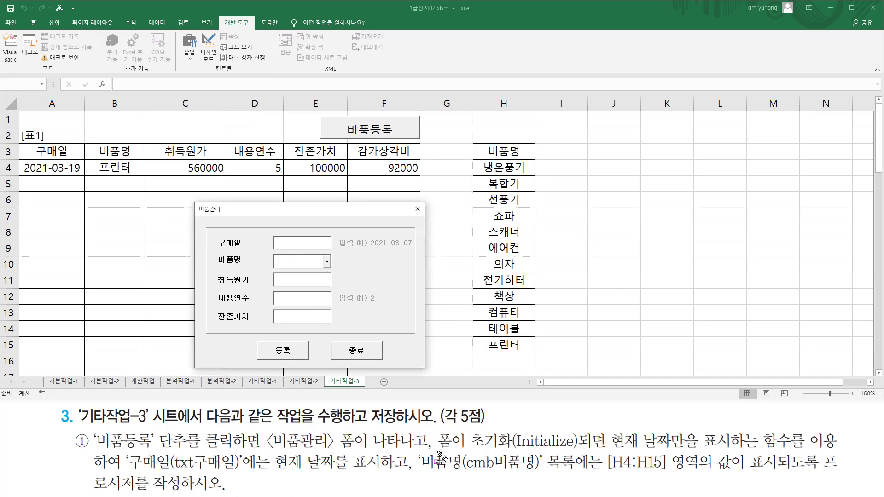
Compare the initialization instruction with the form's 구매일 and 비품명 fields and the source range H4:H15.
left_click_drag(437, 452, 581, 452)
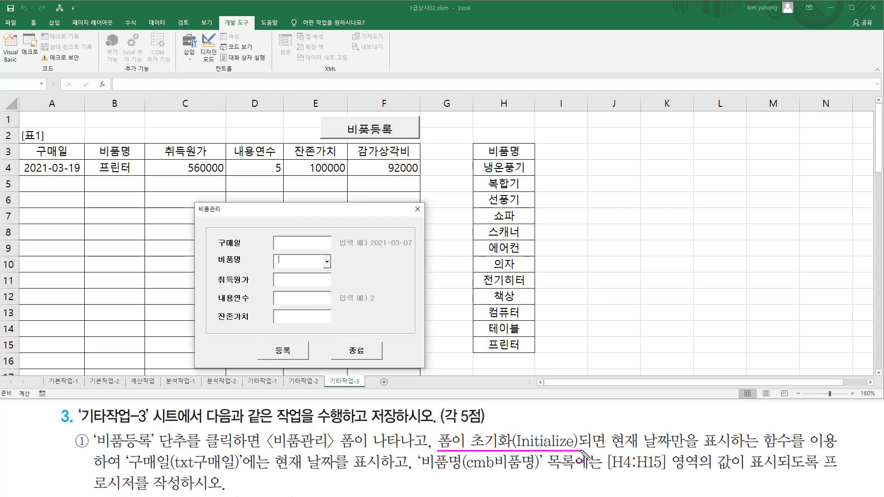
mouse_move(607, 450)
left_mouse_down()
mouse_move(741, 452)
mouse_move(787, 443)
mouse_move(792, 431)
left_mouse_up()
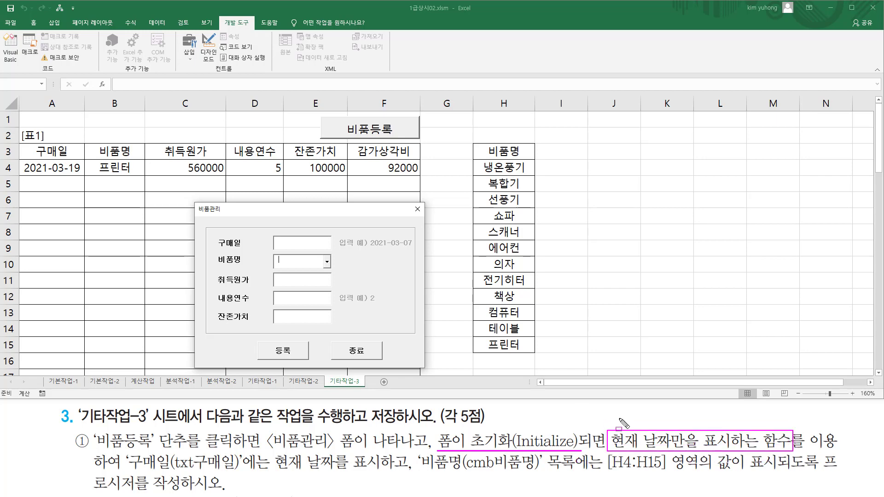
mouse_move(130, 474)
left_mouse_down()
mouse_move(234, 482)
mouse_move(238, 454)
left_mouse_up()
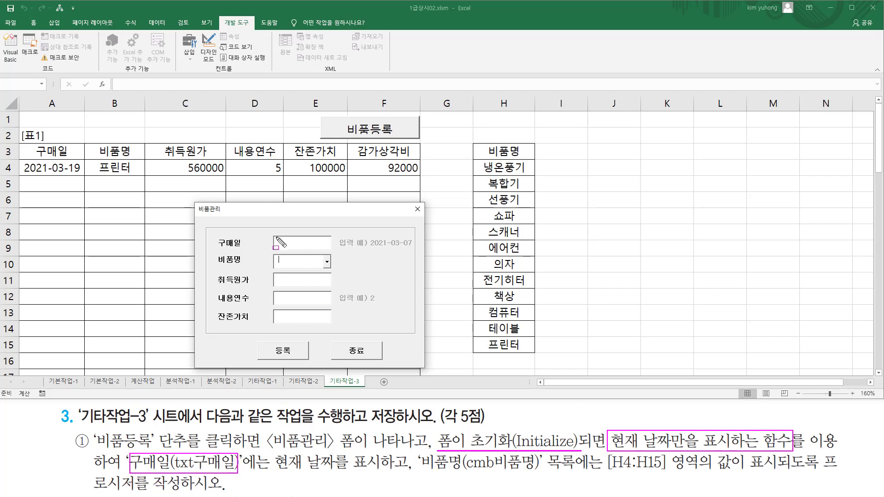
left_click_drag(275, 238, 329, 248)
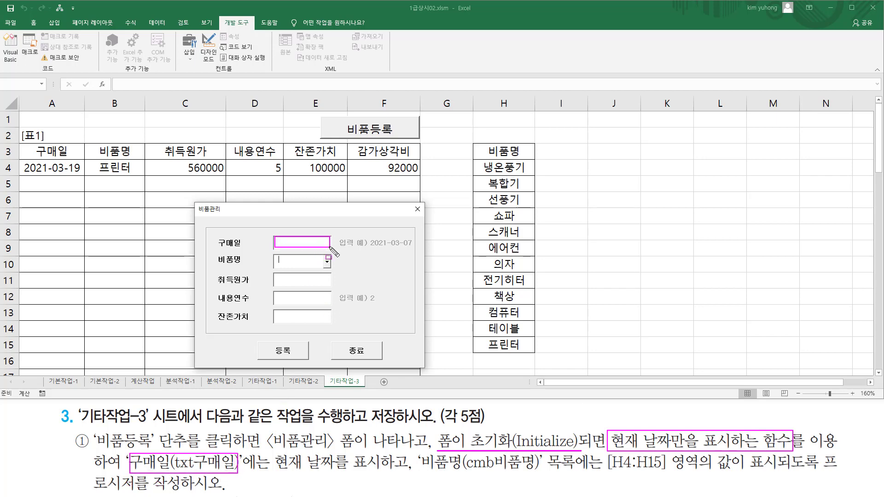
left_click_drag(275, 471, 380, 471)
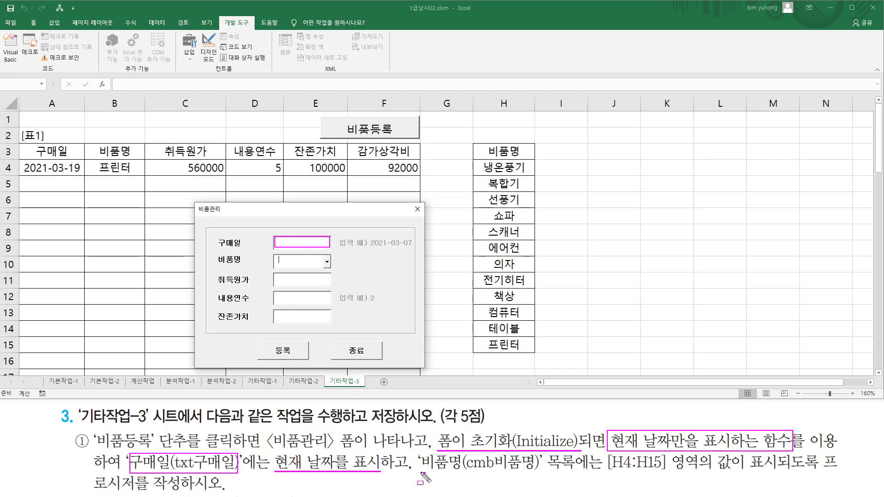
left_click_drag(424, 472, 531, 473)
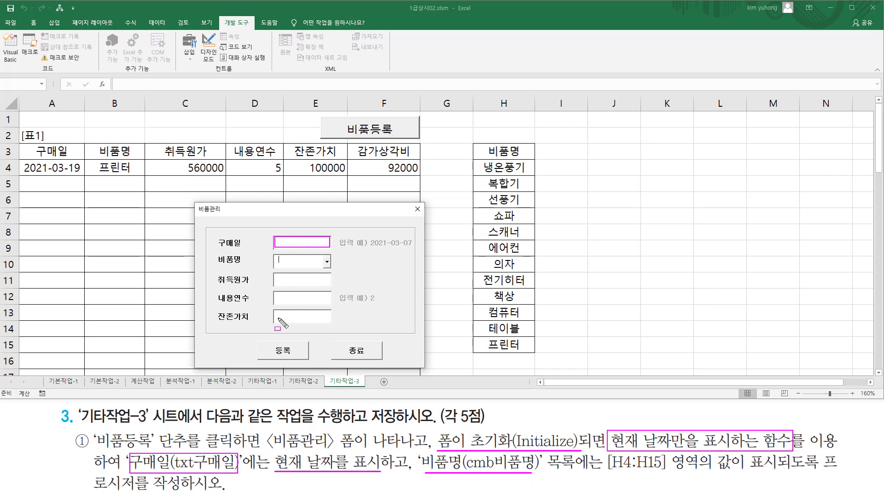
left_click_drag(269, 253, 336, 269)
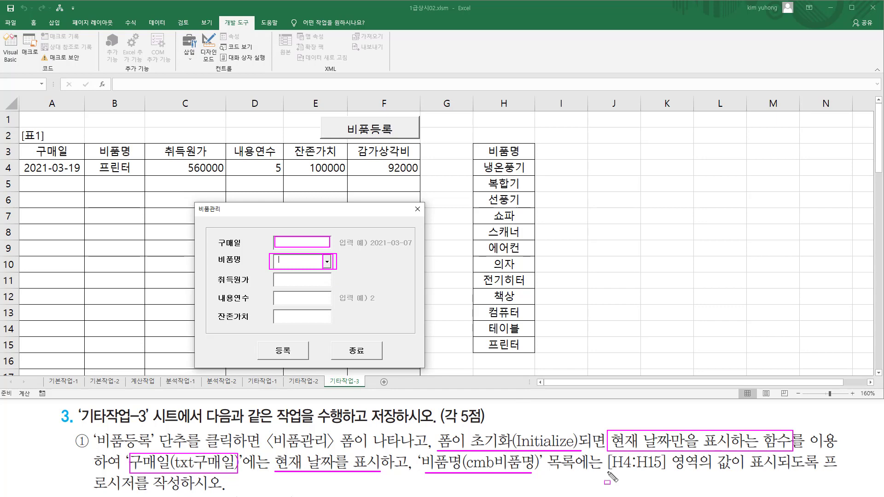
left_click_drag(608, 472, 666, 471)
left_click_drag(479, 162, 530, 354)
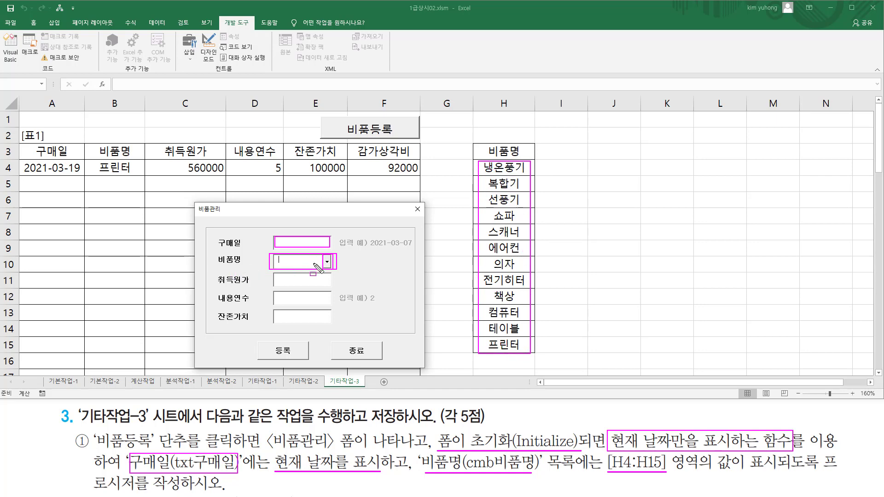
left_click_drag(324, 255, 332, 271)
key("Escape")
Check the 비품명 drop-down list against the items in H4:H15 and close the 비품관리 form.
left_click(328, 265)
left_click(328, 265)
left_click(328, 262)
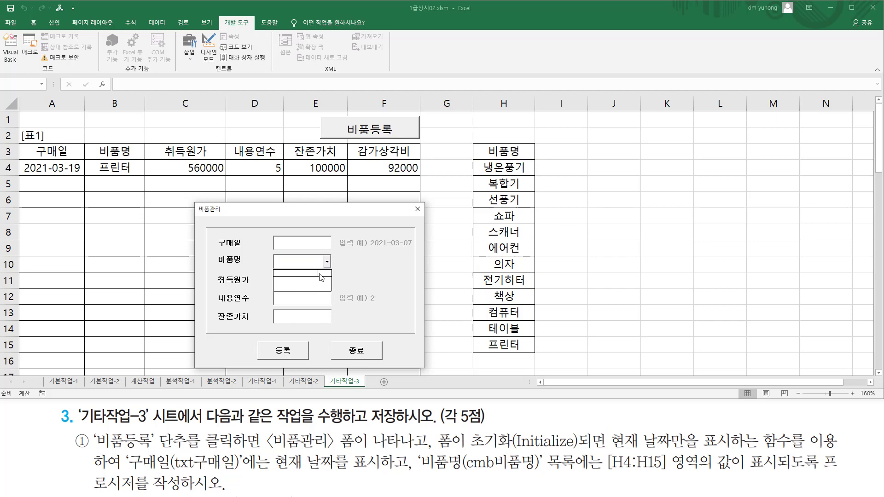
key("ctrl+2")
left_click_drag(480, 159, 525, 352)
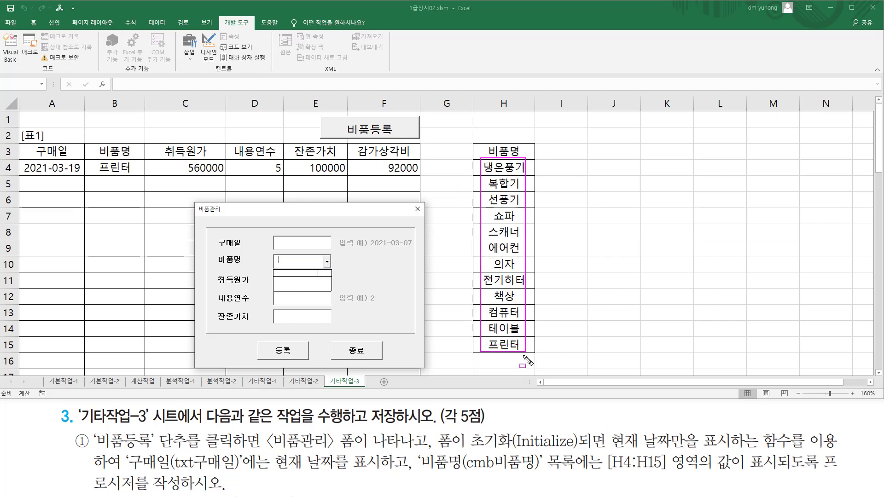
key("Escape")
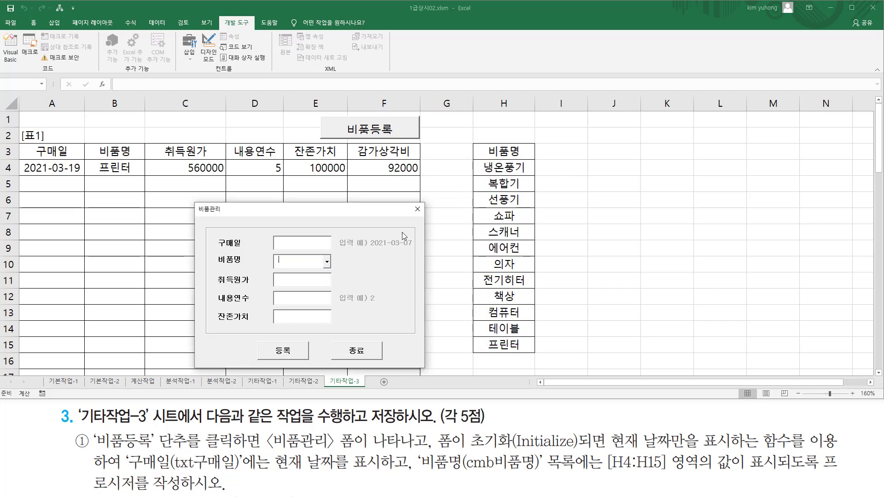
left_click(417, 210)
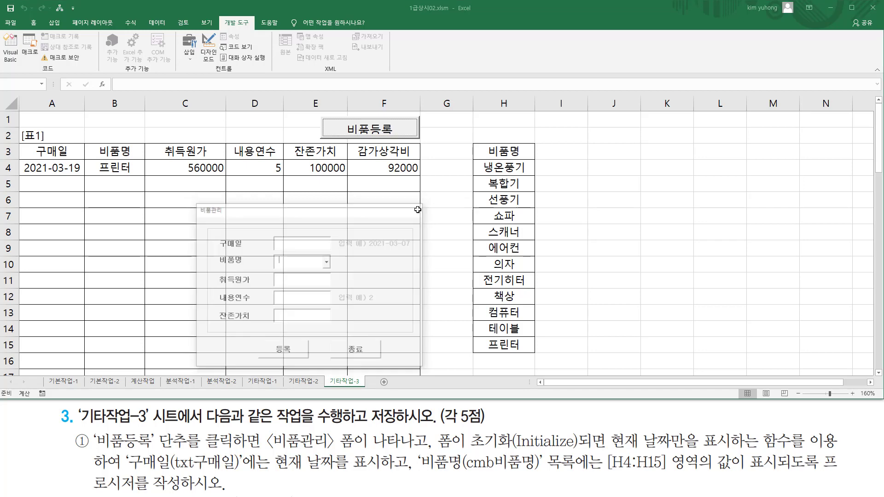
Turn design mode back on and open the 비품관리 user form for editing in the Visual Basic editor.
left_click(209, 48)
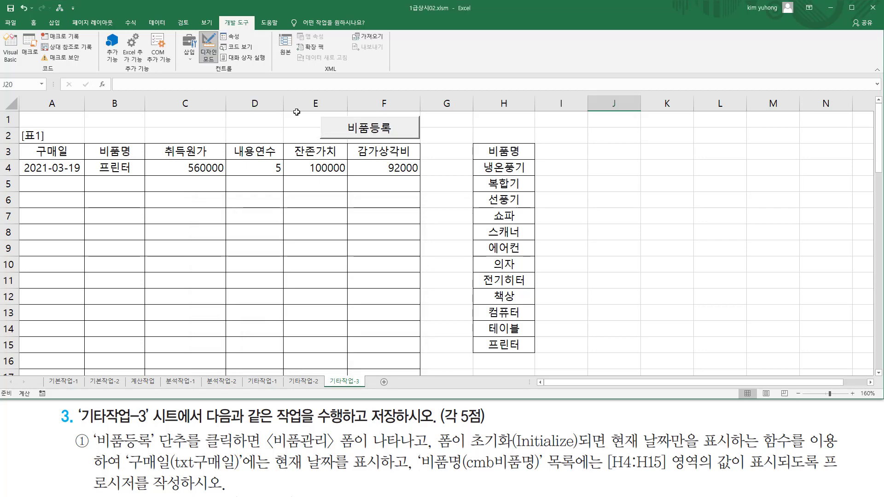
double_click(338, 129)
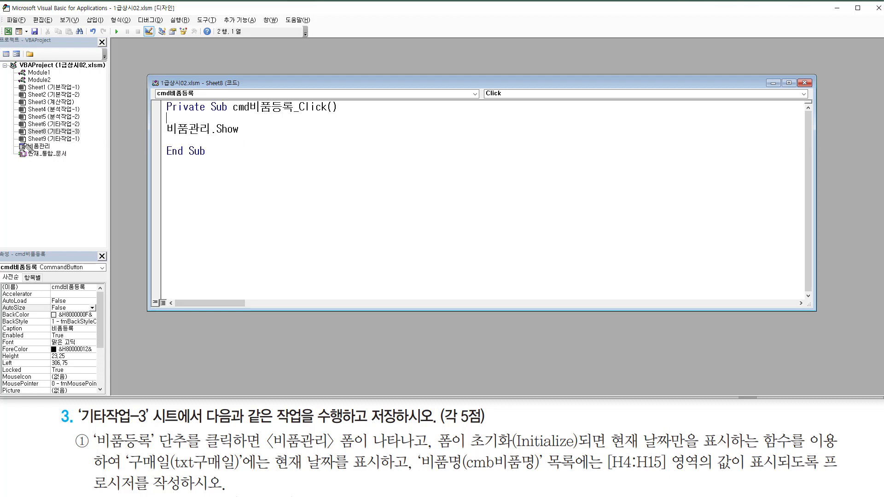
left_click_drag(22, 143, 56, 154)
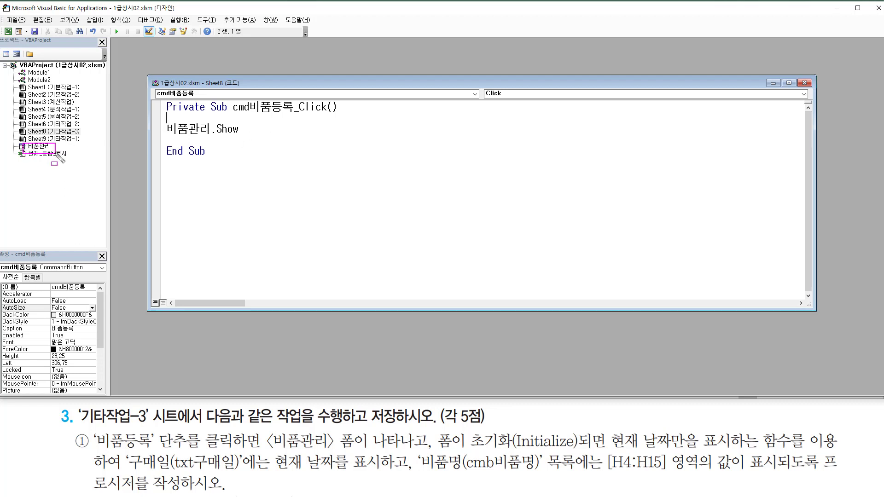
left_click(42, 147)
double_click(43, 148)
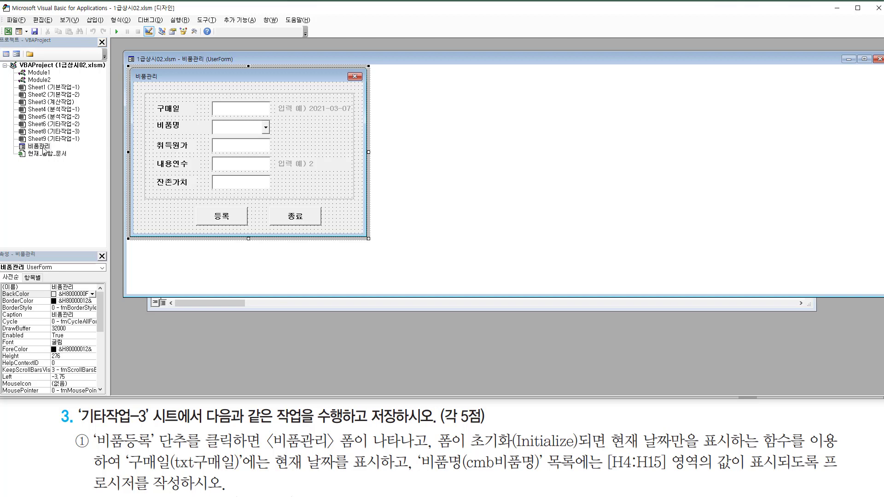
Move the 비품관리 form designer window aside and open the form's code.
left_click_drag(123, 103, 481, 104)
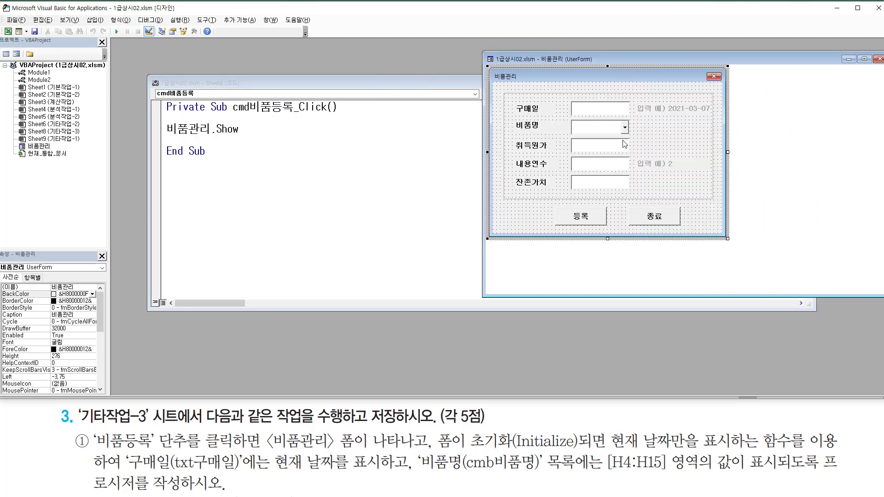
key("ctrl+2")
left_click_drag(501, 210, 528, 224)
left_click_drag(687, 209, 713, 223)
key("Escape")
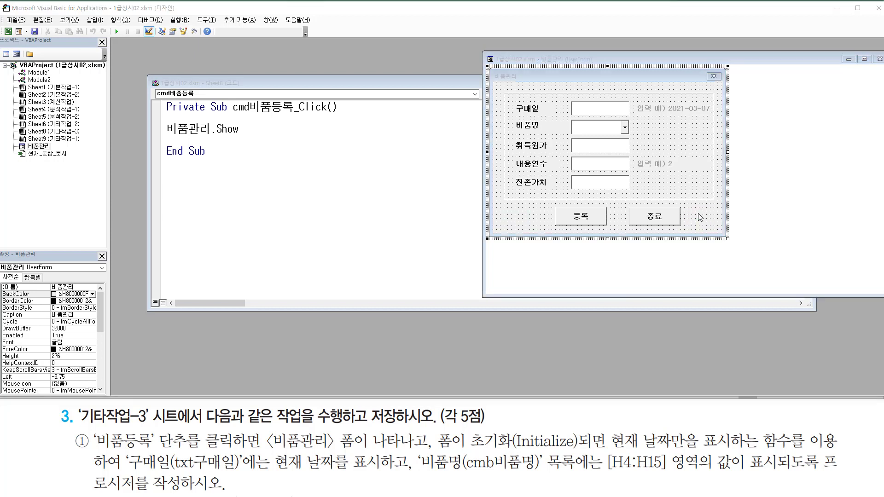
double_click(697, 214)
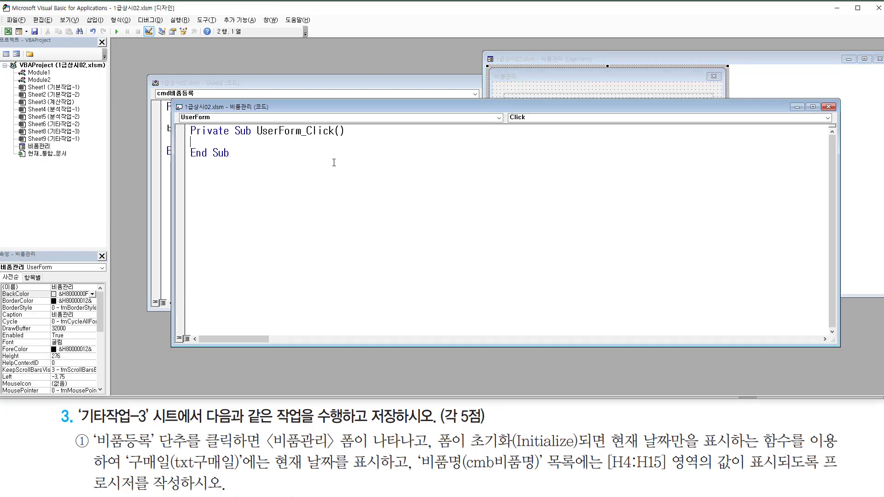
Add an Initialize event procedure for the UserForm in the 비품관리 code.
key("ctrl+2")
left_click_drag(253, 137, 350, 144)
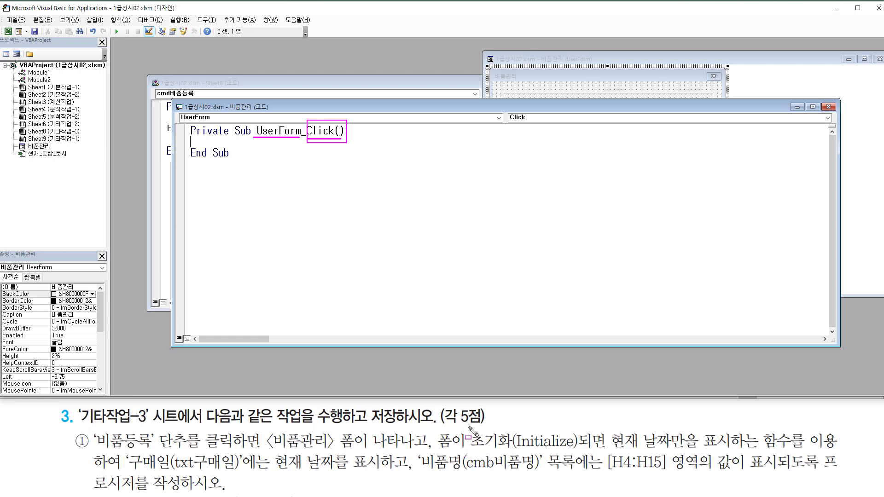
left_click_drag(468, 426, 586, 452)
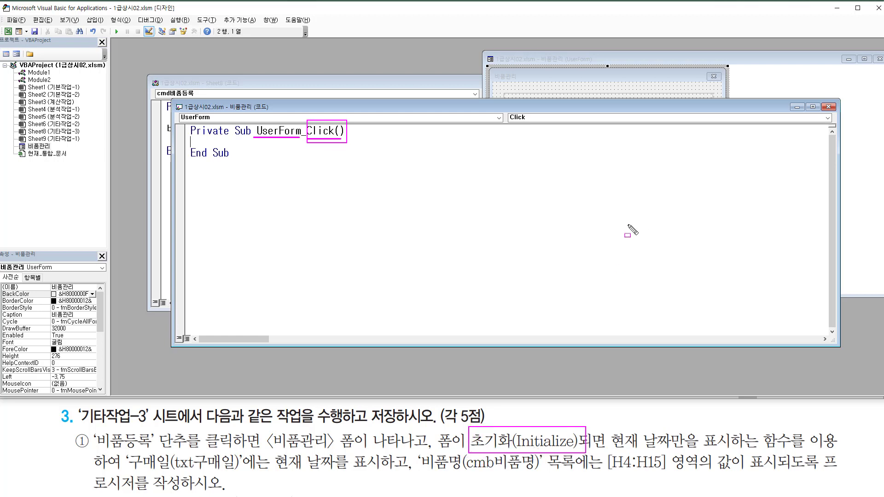
left_click_drag(506, 111, 538, 125)
key("Escape")
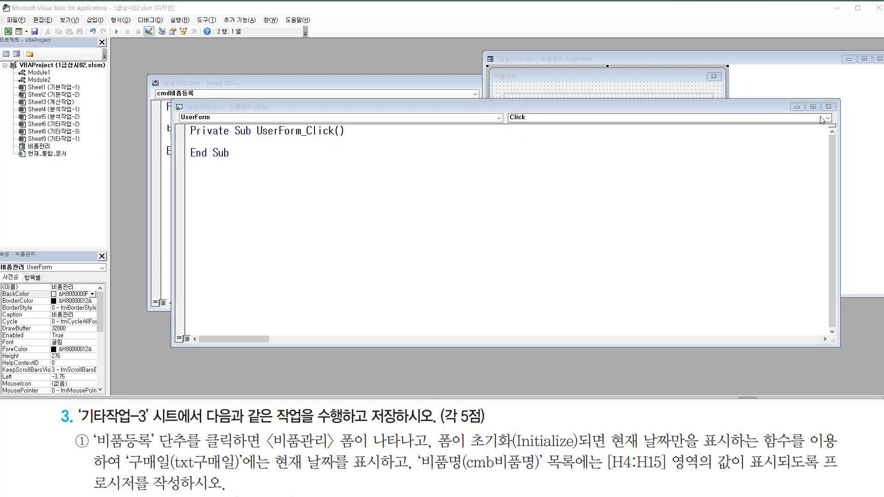
left_click(827, 118)
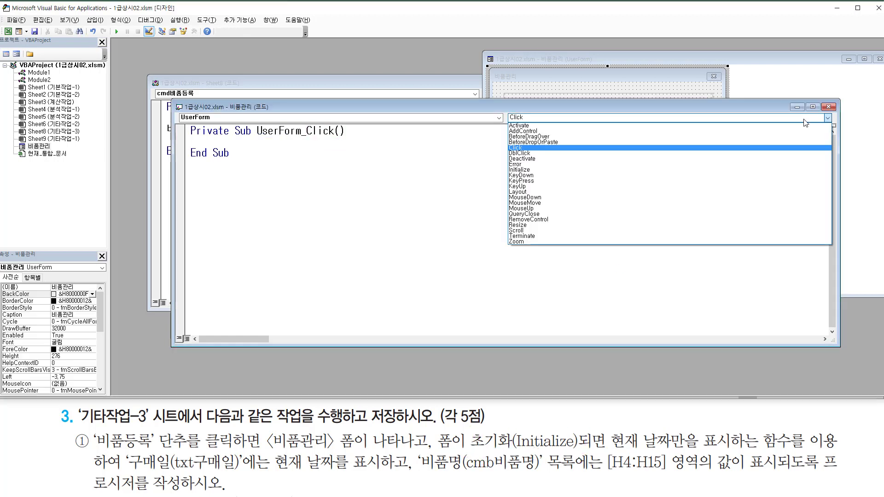
left_click(612, 170)
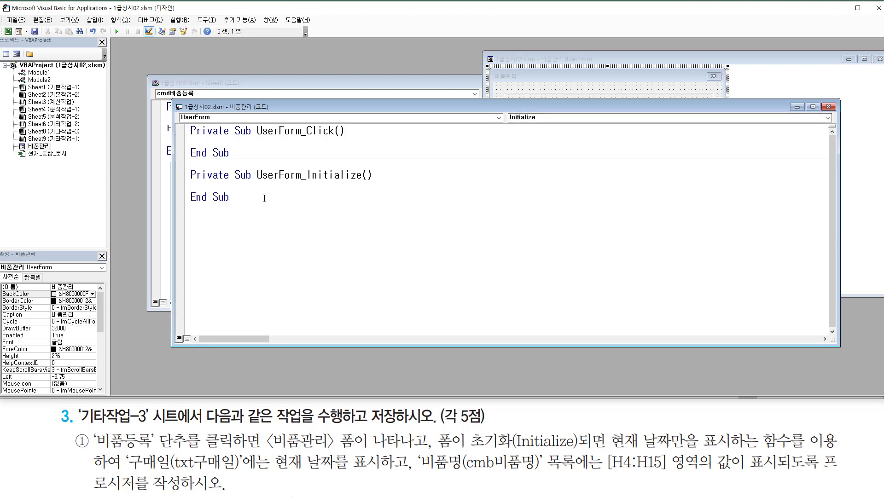
left_click_drag(257, 174, 394, 173)
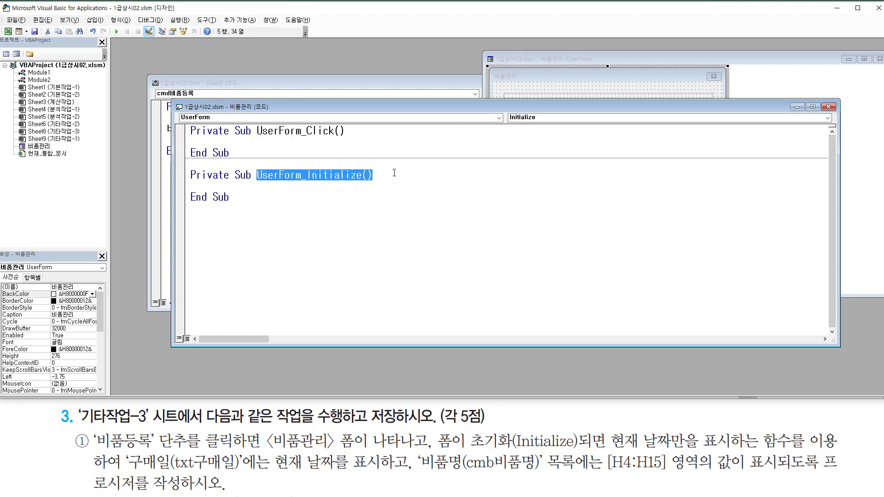
In UserForm_Initialize, write txt구매일.Value = Date to fill in the current date.
left_click(238, 187)
key("Return")
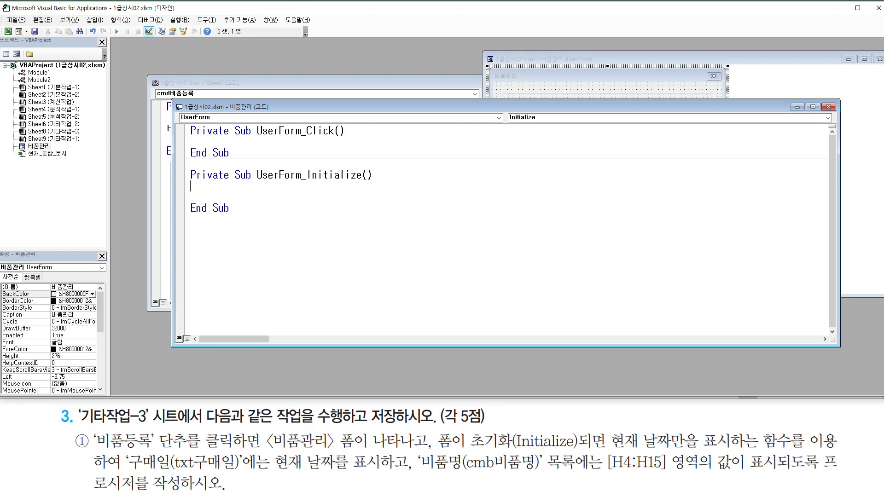
key("Return")
type("txt구매일")
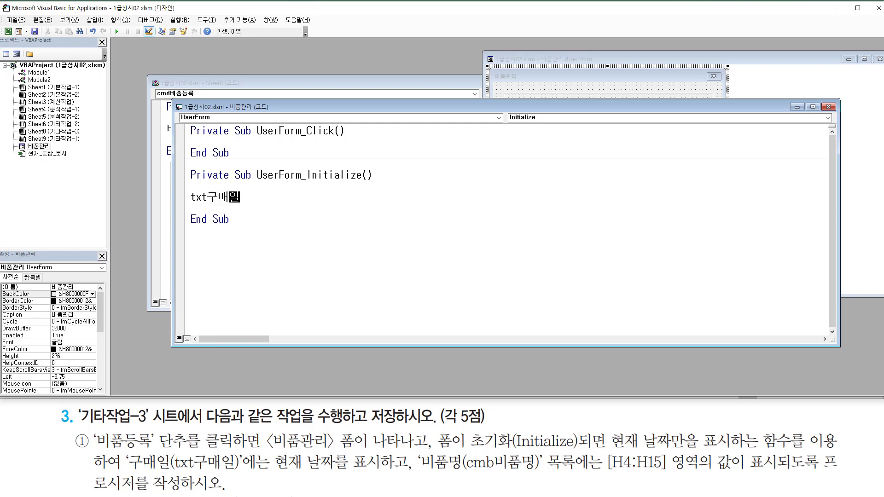
type(".ㅍ")
key("BackSpace")
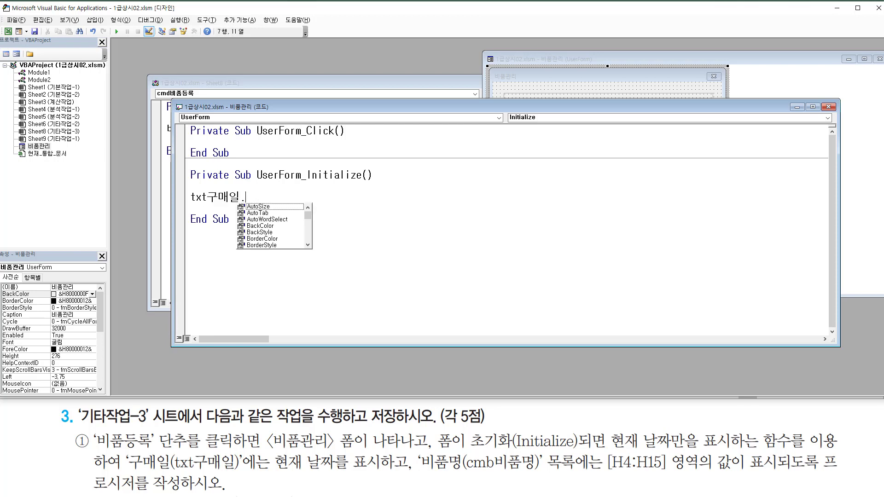
type("val")
key("Tab")
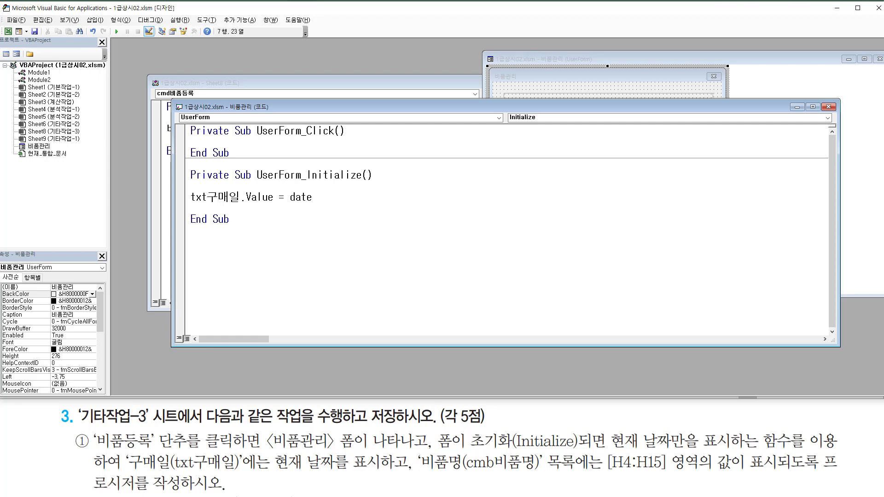
key("Return")
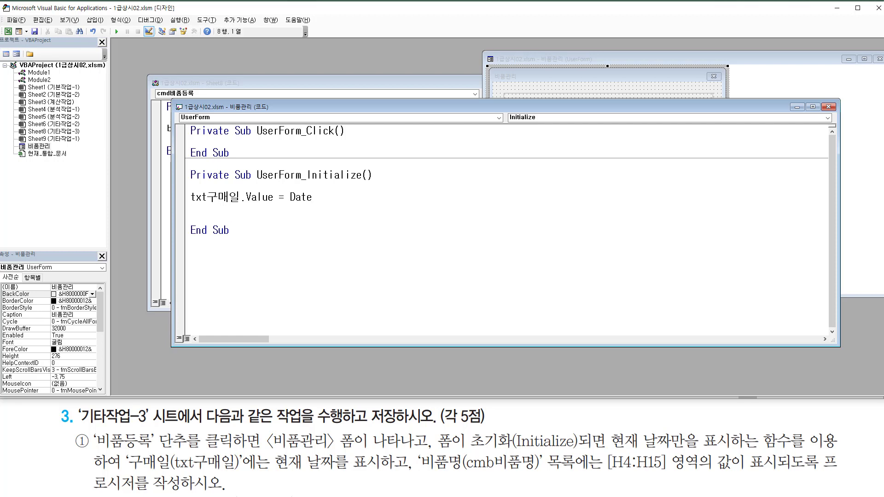
Add the line cmb비품명.RowSource = "H4:H15" below the date line in UserForm_Initialize.
mouse_move(266, 472)
left_mouse_down()
mouse_move(384, 472)
mouse_move(413, 482)
mouse_move(533, 473)
left_mouse_up()
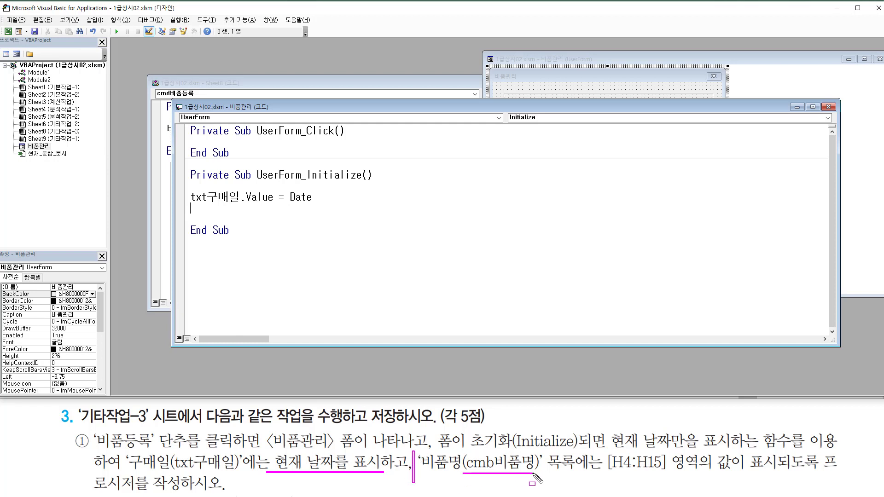
key("Escape")
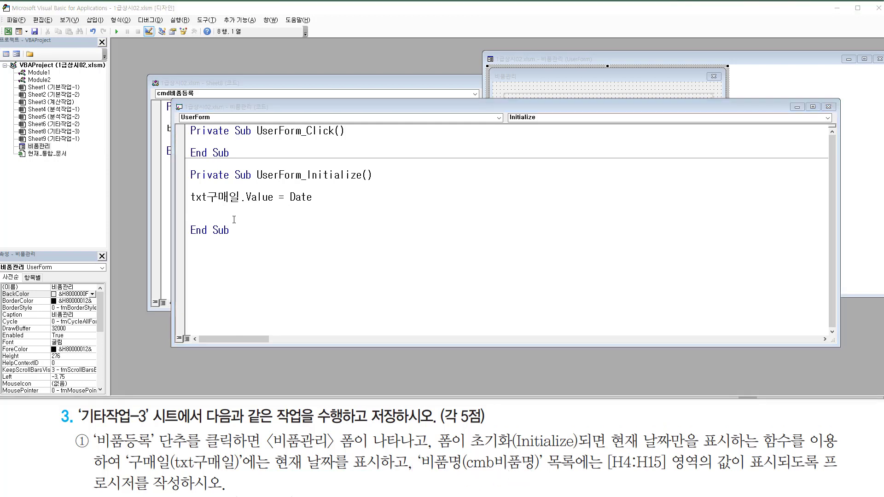
left_click(234, 220)
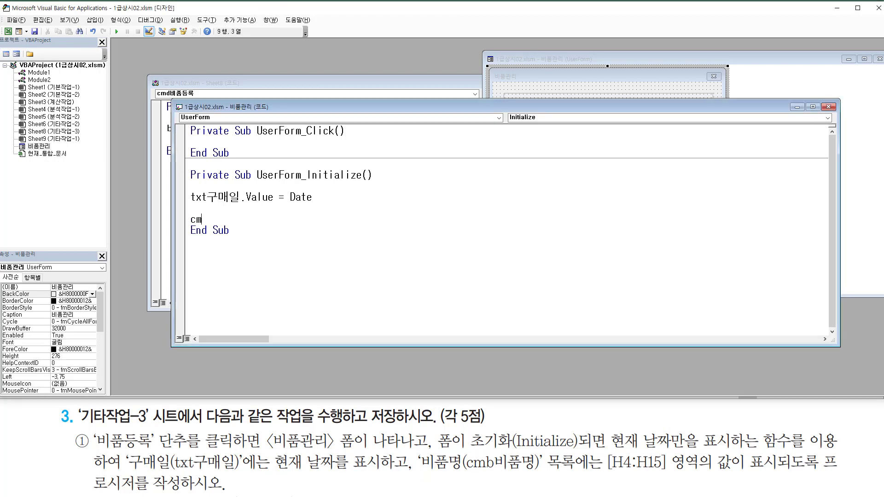
type("cmb비품명")
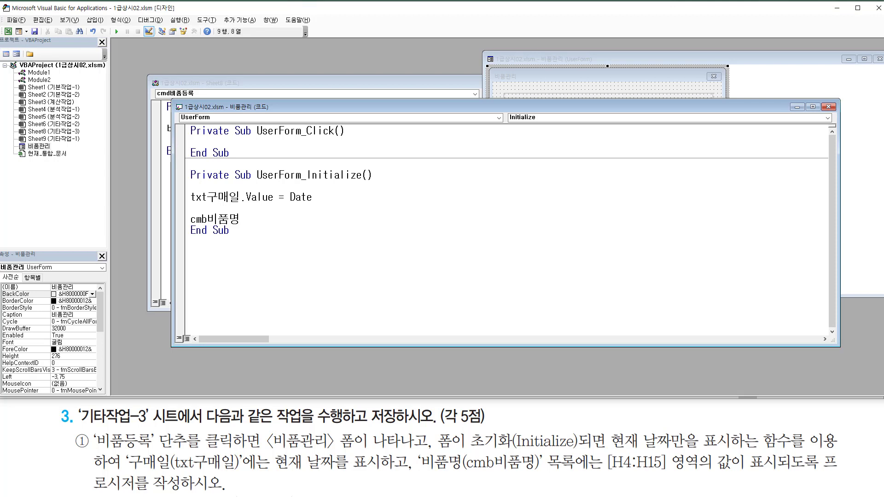
type(".")
type("rows")
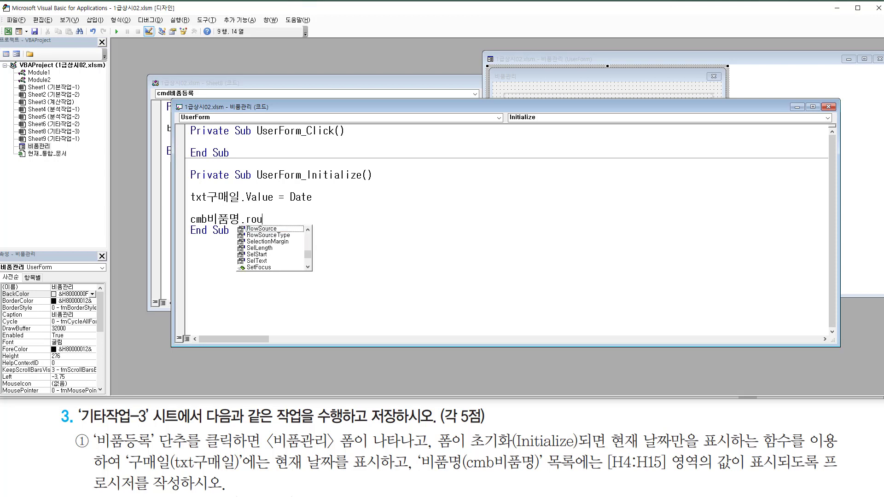
key("Tab")
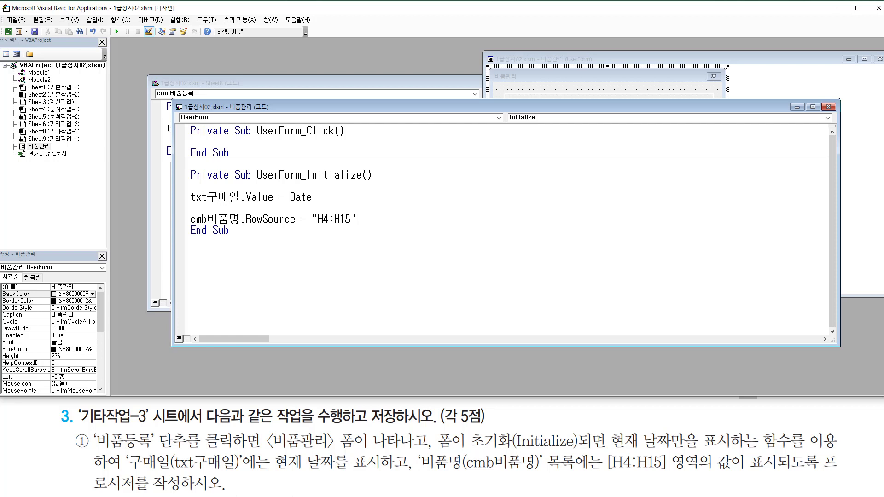
key("Return")
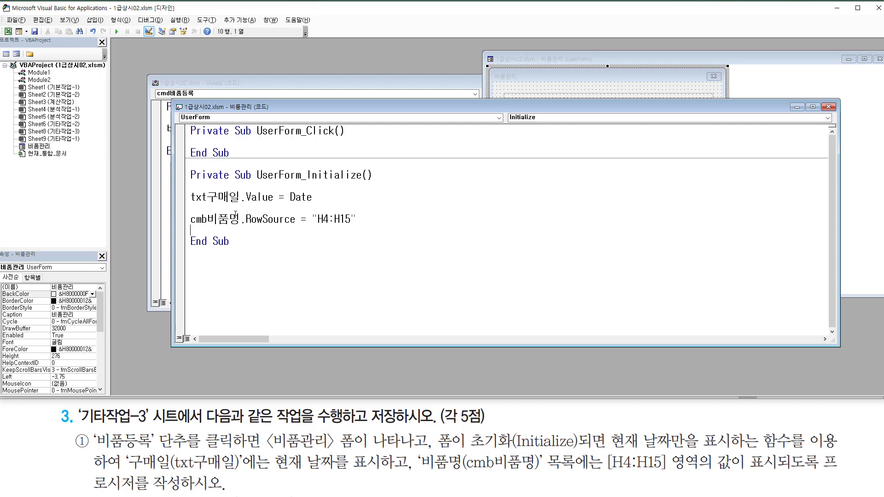
Switch back to Excel, turn off design mode and run the 비품등록 button to show the form.
left_click(7, 32)
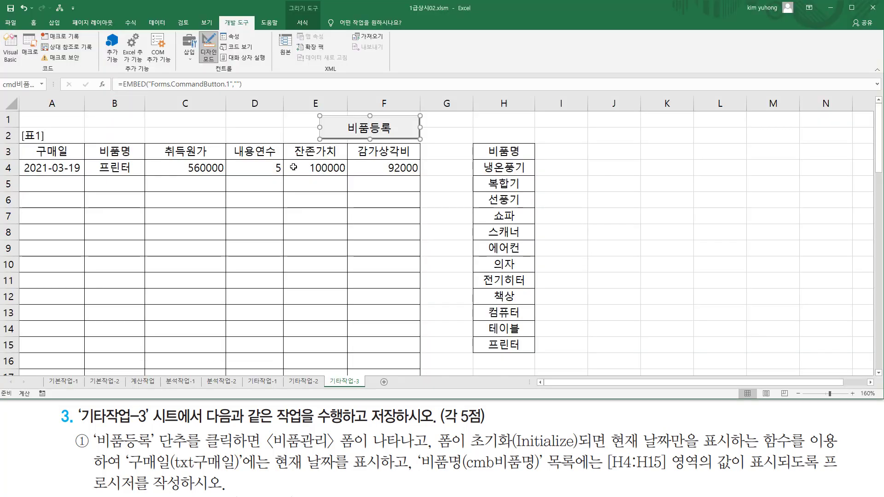
left_click(213, 51)
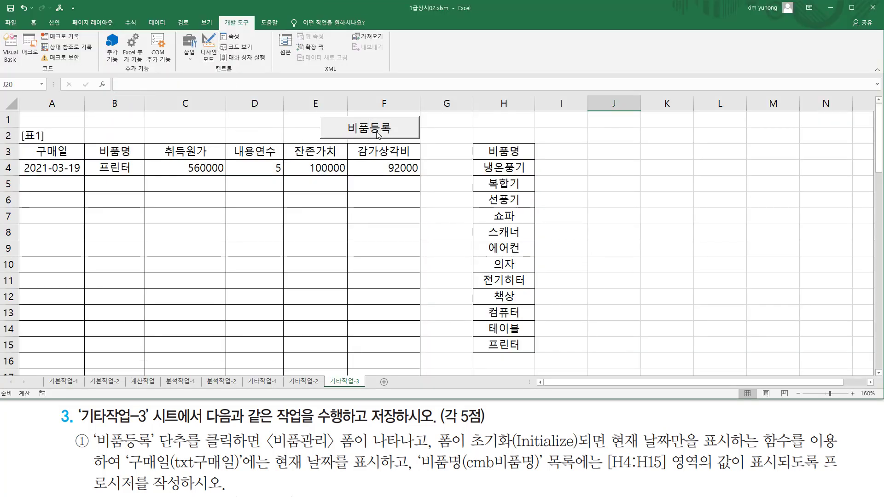
left_click(340, 129)
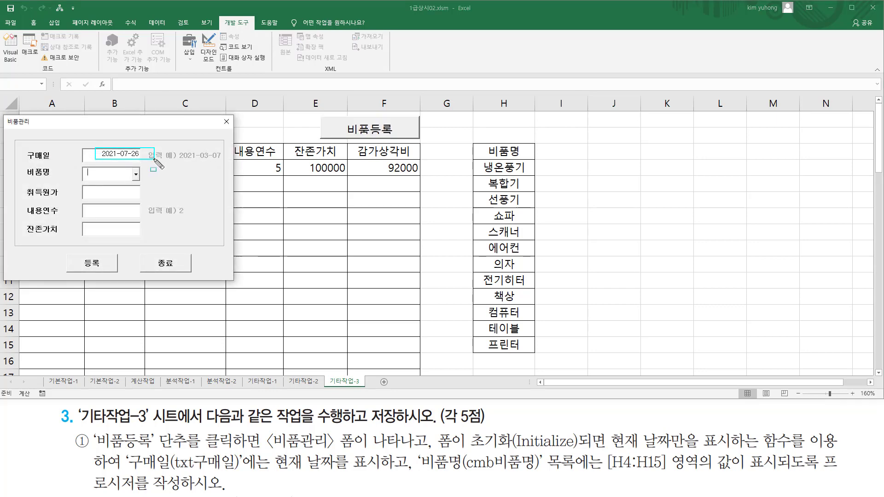
Check the 구매일 date and the 비품명 drop-down list in the 비품관리 form, and close it.
key("Escape")
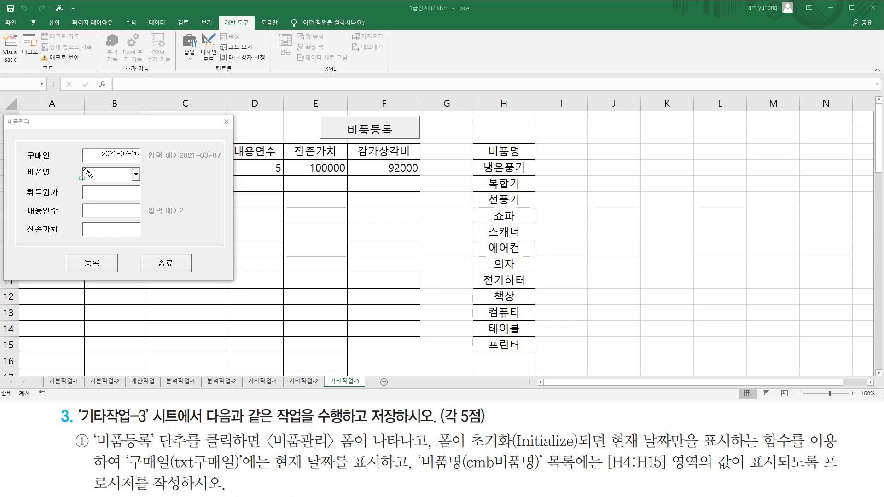
mouse_move(84, 169)
left_mouse_down()
mouse_move(154, 186)
mouse_move(147, 183)
left_mouse_up()
left_click(135, 174)
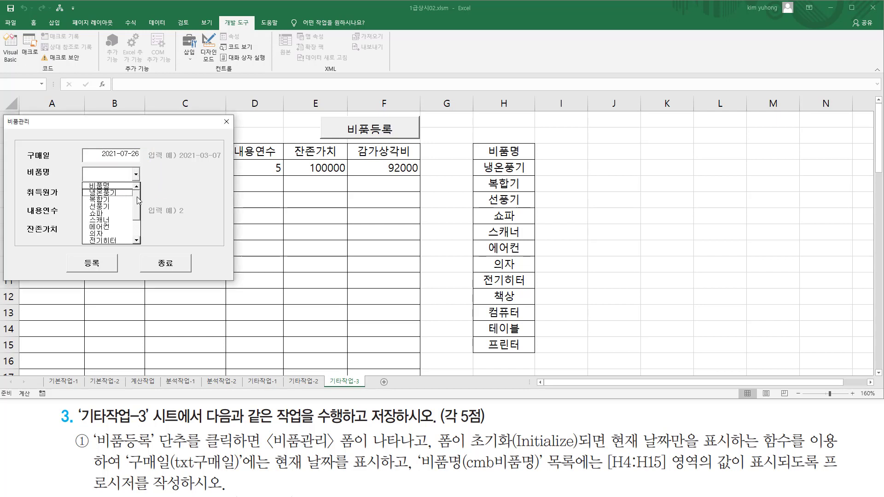
left_click_drag(137, 199, 159, 171)
left_click(161, 172)
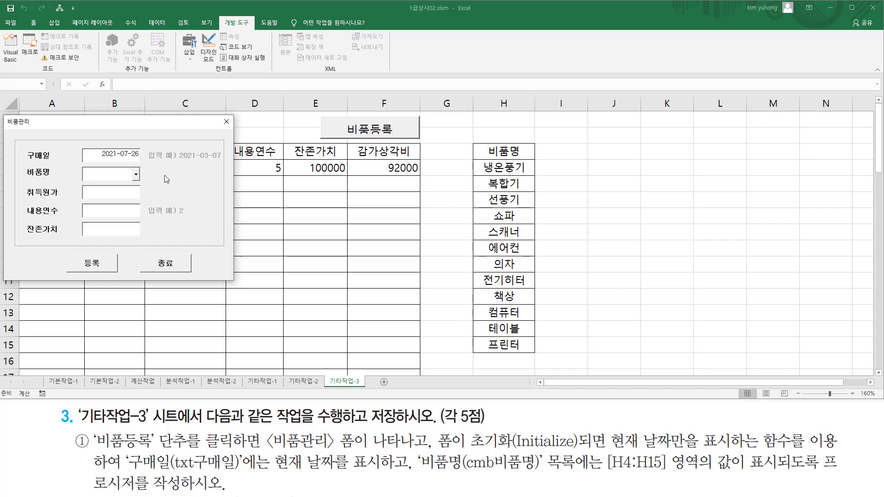
left_click(197, 346)
left_click(226, 122)
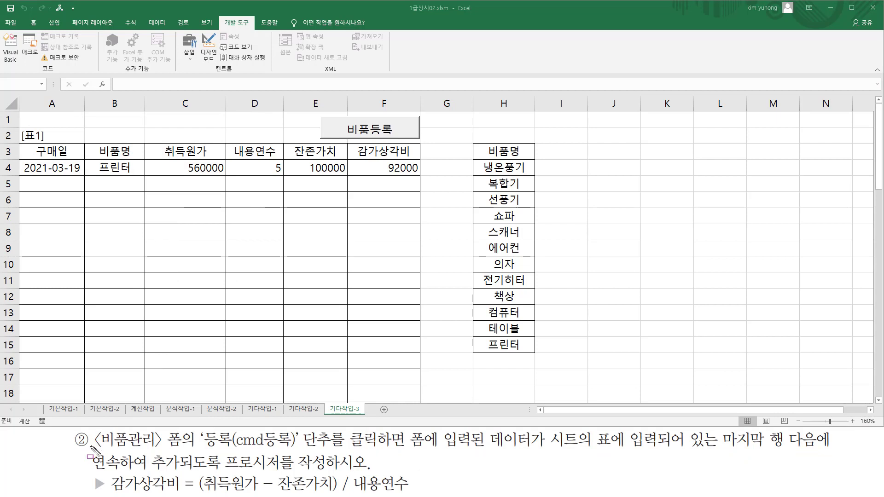
Reopen the 비품관리 form with the 비품등록 button and move it below the table's first rows.
mouse_move(96, 450)
left_mouse_down()
mouse_move(185, 451)
mouse_move(183, 431)
left_mouse_up()
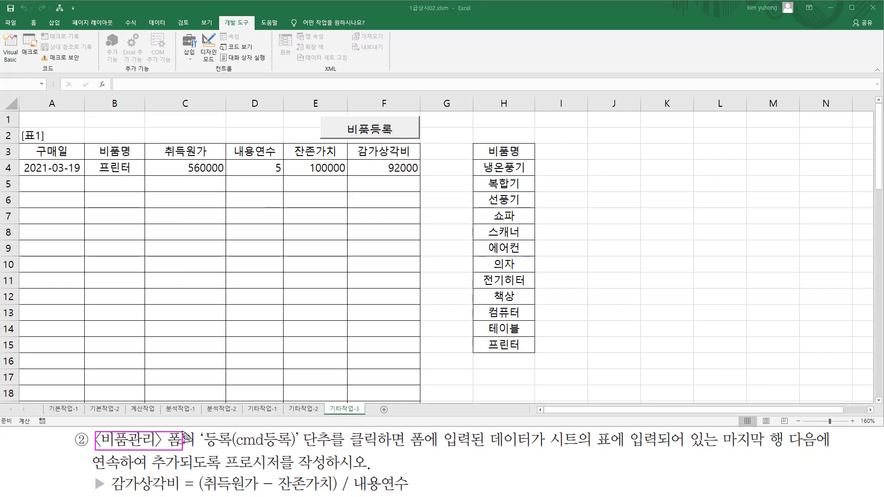
left_click(343, 132)
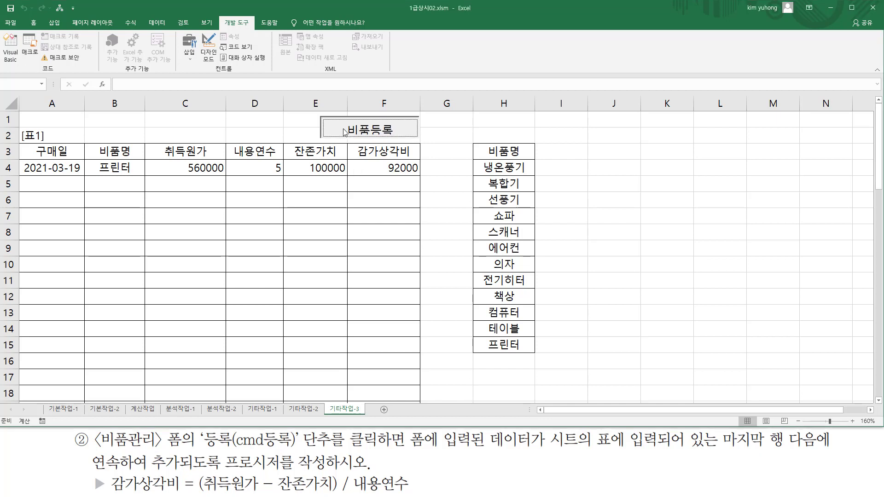
left_click_drag(161, 136, 320, 217)
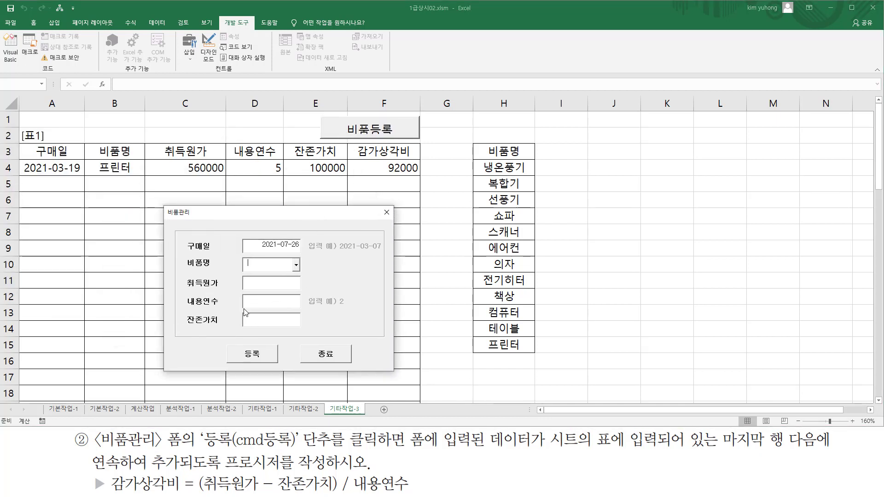
Compare the 등록 button instruction with the form's input fields and the table's next empty row 5.
key("ctrl+shift+d")
left_click_drag(226, 345, 281, 365)
left_click_drag(201, 446, 824, 450)
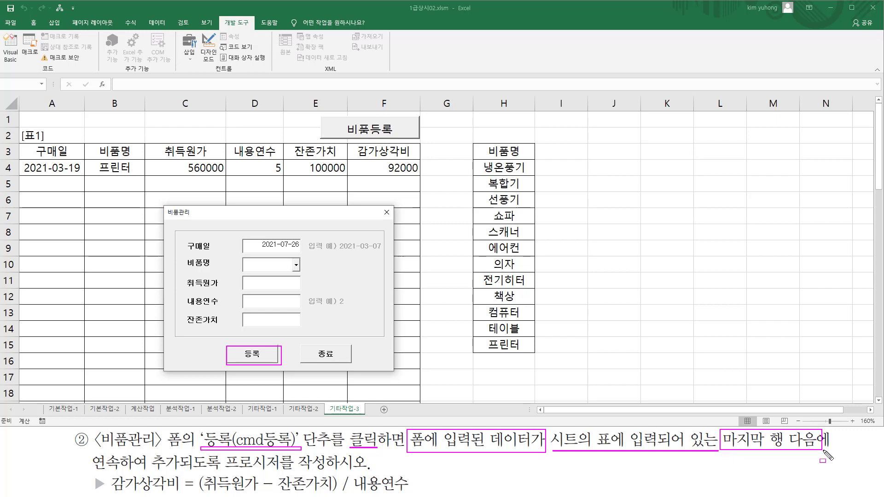
left_click_drag(95, 470, 367, 472)
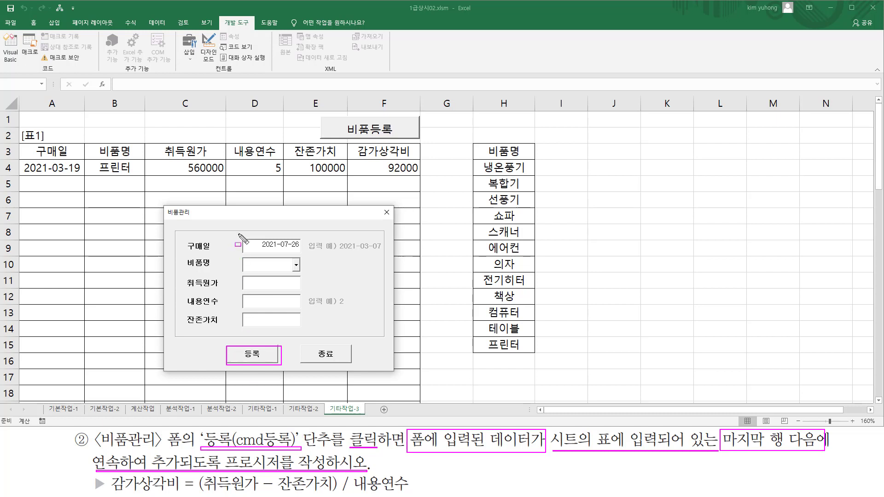
left_click_drag(238, 234, 310, 331)
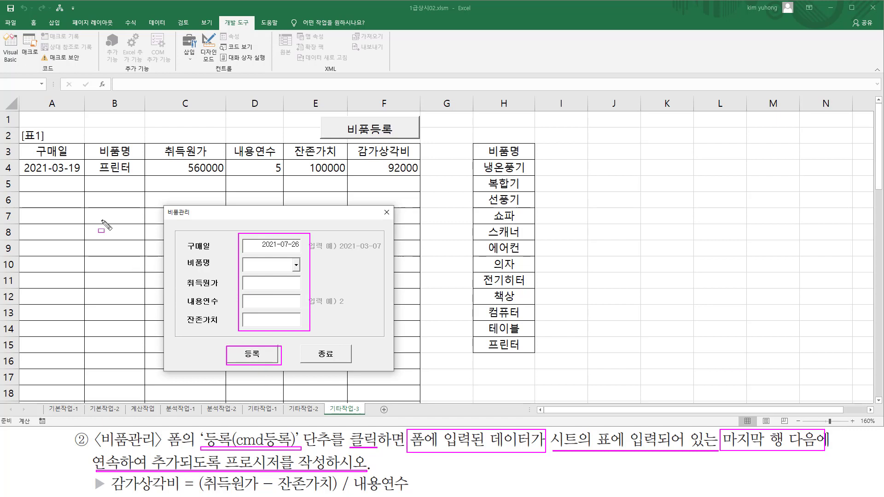
left_click_drag(25, 179, 415, 188)
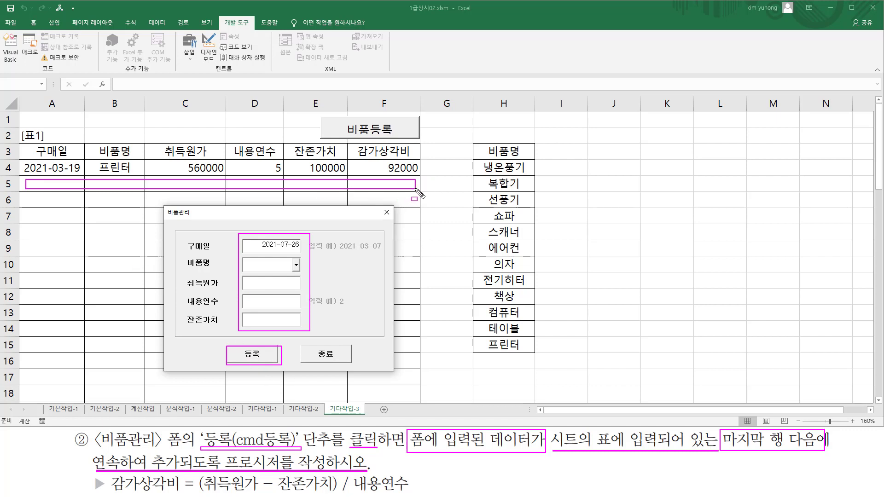
Match each 비품관리 form field to its column in row 5, and check the 감가상각비 formula against the fields it uses.
key("Escape")
key("ctrl+2")
left_click_drag(236, 235, 309, 253)
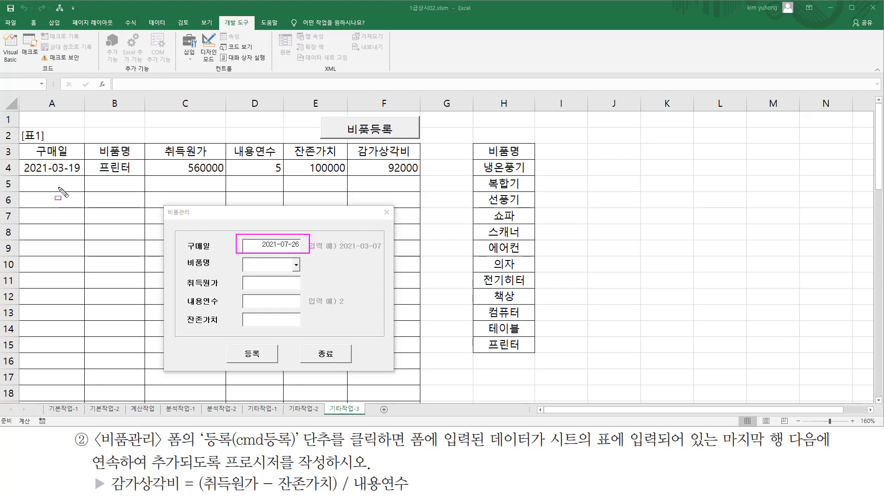
left_click_drag(24, 179, 71, 191)
mouse_move(240, 256)
left_mouse_down()
mouse_move(313, 281)
mouse_move(304, 271)
left_mouse_up()
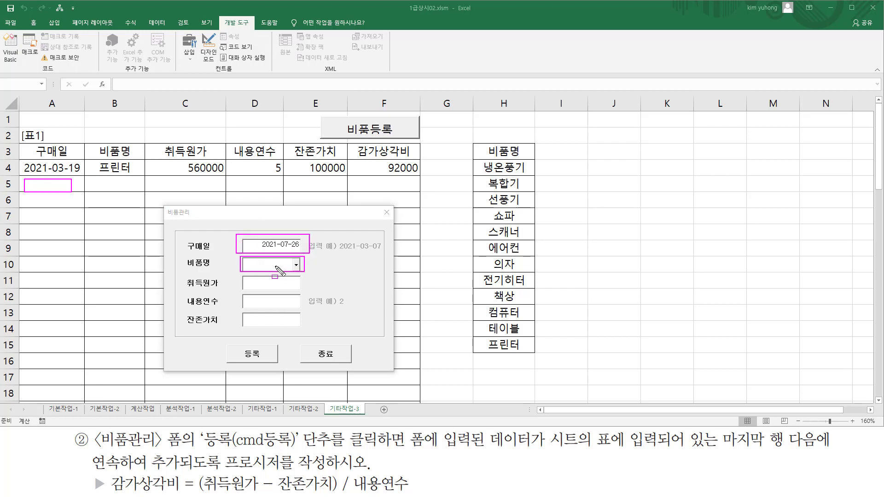
left_click_drag(95, 178, 134, 189)
left_click_drag(243, 276, 306, 294)
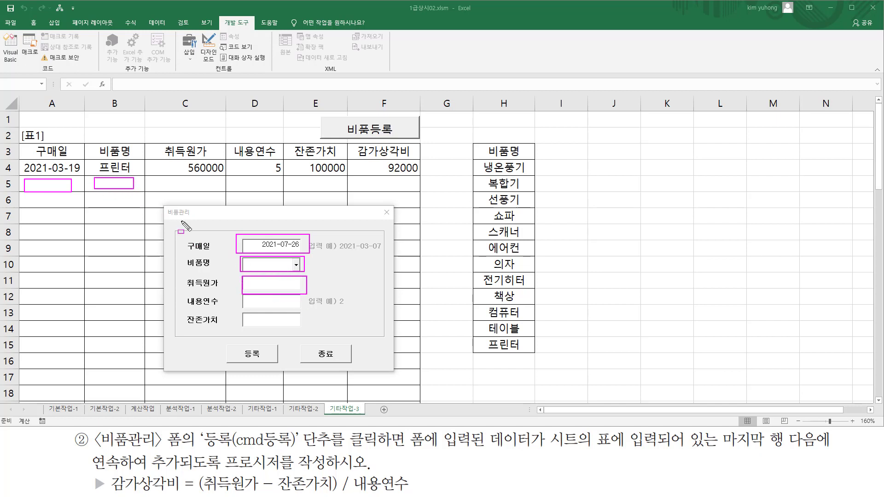
left_click_drag(164, 177, 202, 186)
left_click_drag(241, 295, 308, 312)
mouse_move(242, 177)
left_mouse_down()
mouse_move(274, 189)
mouse_move(274, 178)
left_mouse_up()
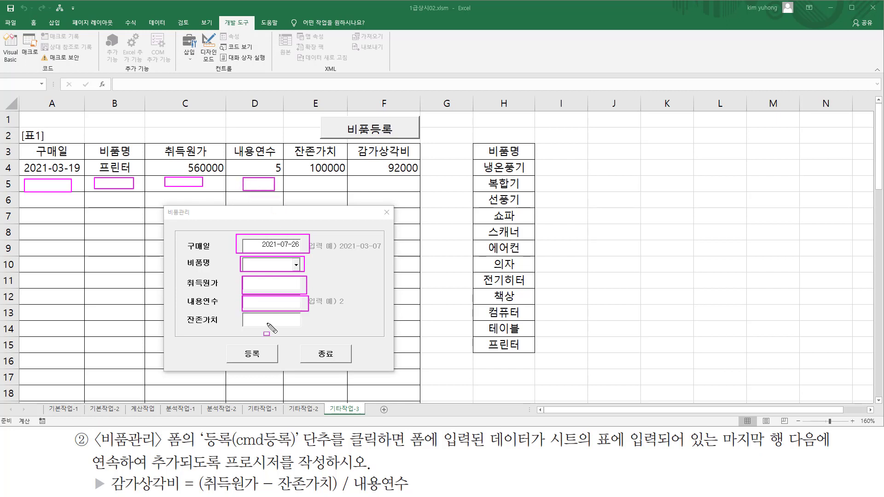
mouse_move(242, 312)
left_mouse_down()
mouse_move(305, 329)
mouse_move(242, 313)
left_mouse_up()
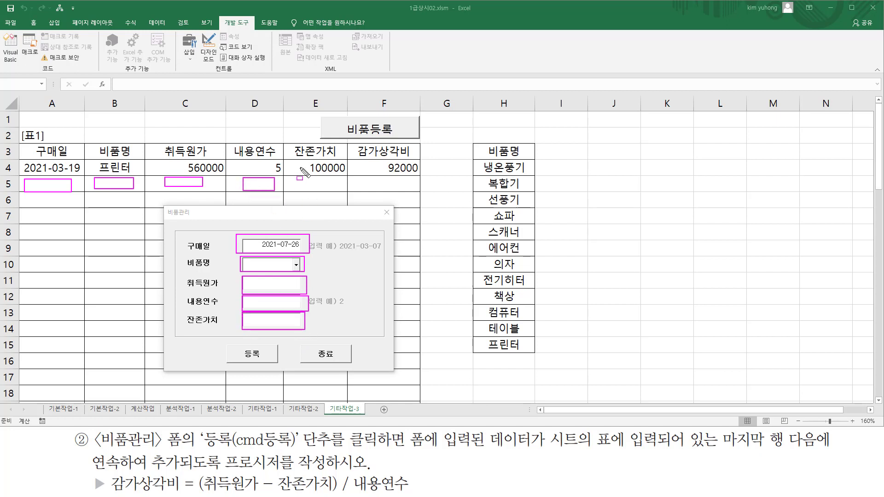
left_click_drag(299, 187, 409, 190)
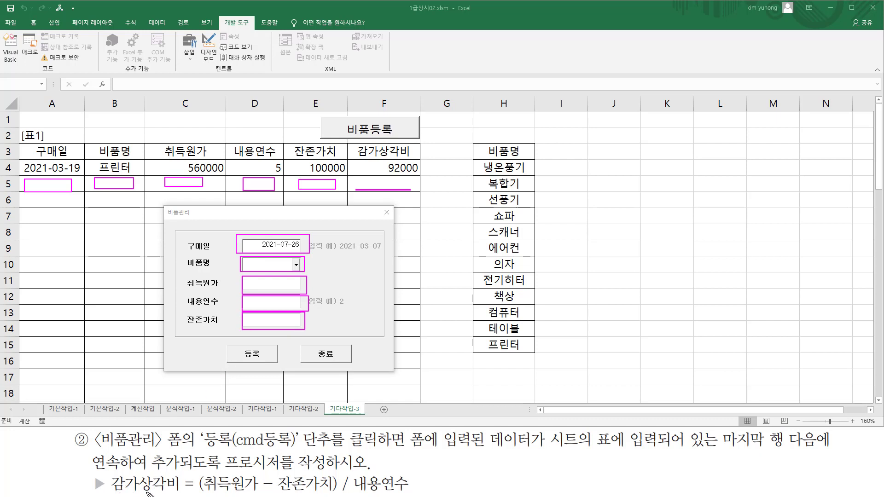
left_click_drag(202, 493, 411, 493)
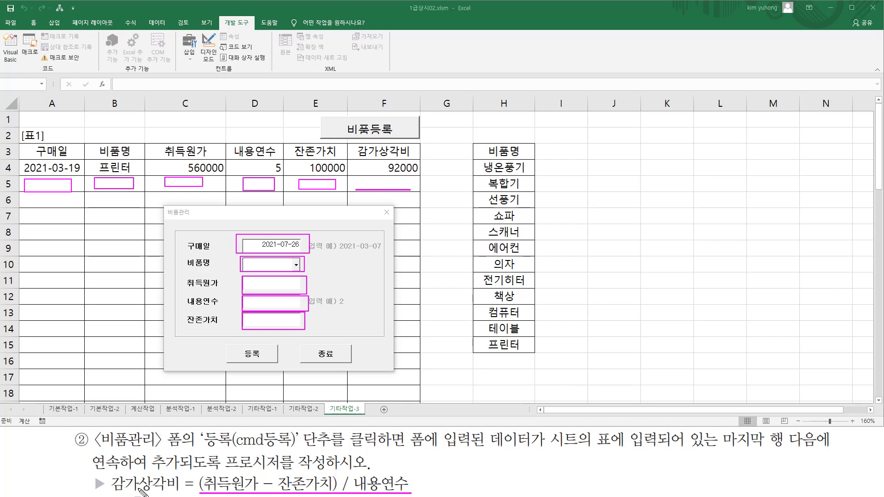
mouse_move(181, 276)
left_mouse_down()
mouse_move(195, 314)
mouse_move(182, 276)
left_mouse_up()
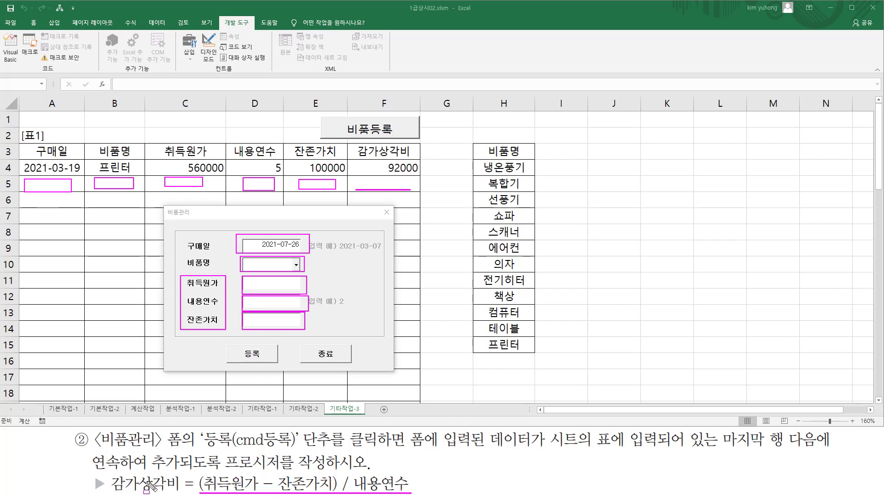
left_click_drag(360, 176, 408, 188)
key("Escape")
Close the 비품관리 form, turn on design mode and open the code of the sheet's 비품등록 button.
left_click(386, 212)
left_click(208, 48)
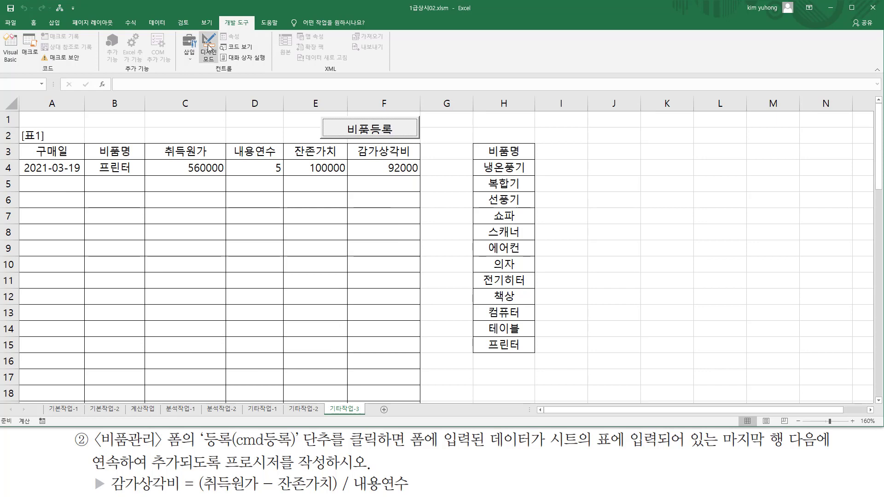
left_click(340, 129)
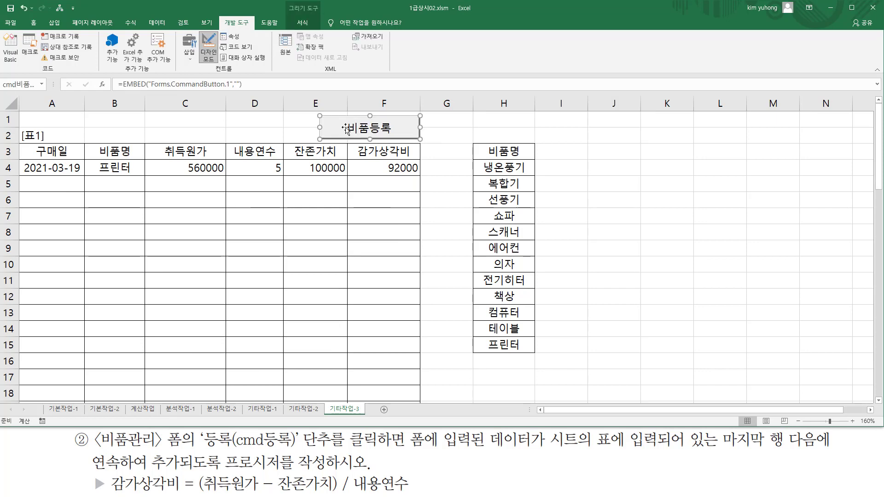
double_click(330, 123)
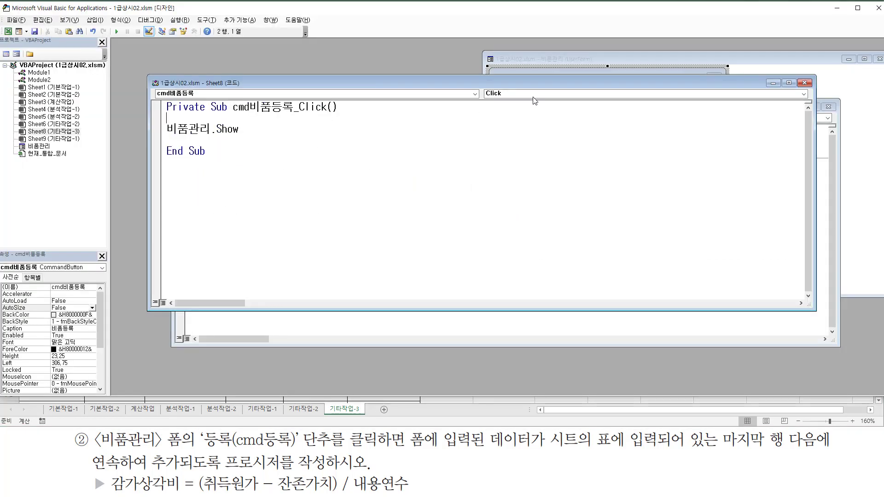
Open the Click procedure of the 등록 button in the 비품관리 form and insert a blank line in its body.
left_click(652, 54)
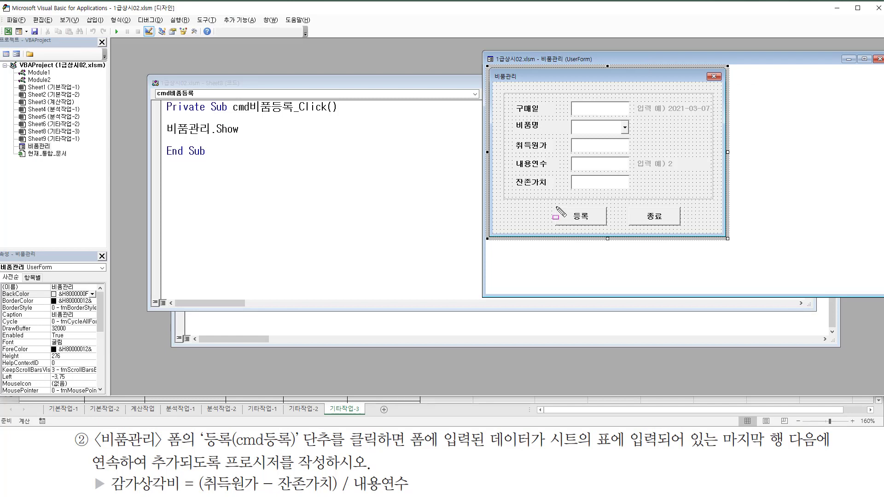
left_click(582, 219)
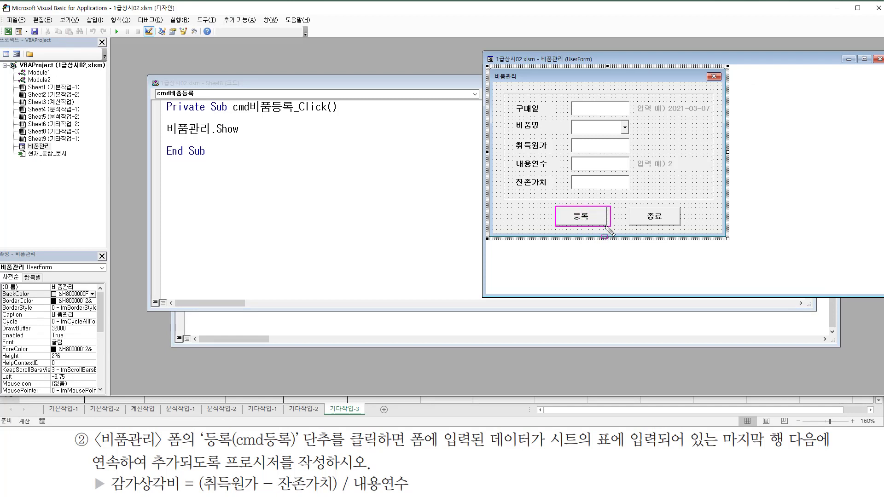
double_click(594, 216)
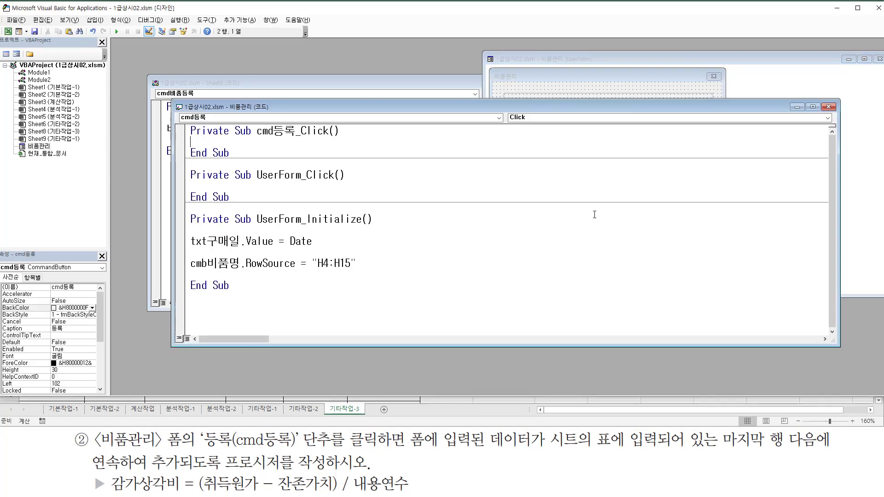
key("ctrl+shift+d")
left_click_drag(254, 137, 342, 139)
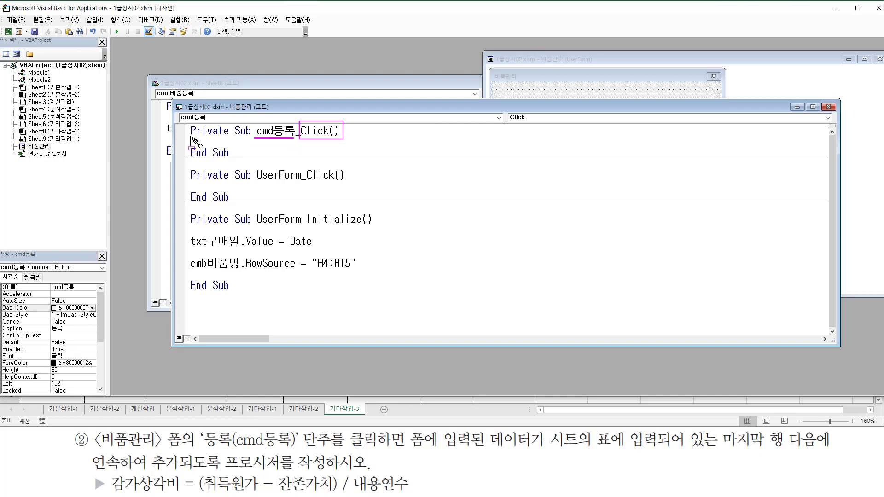
key("Escape")
key("Return")
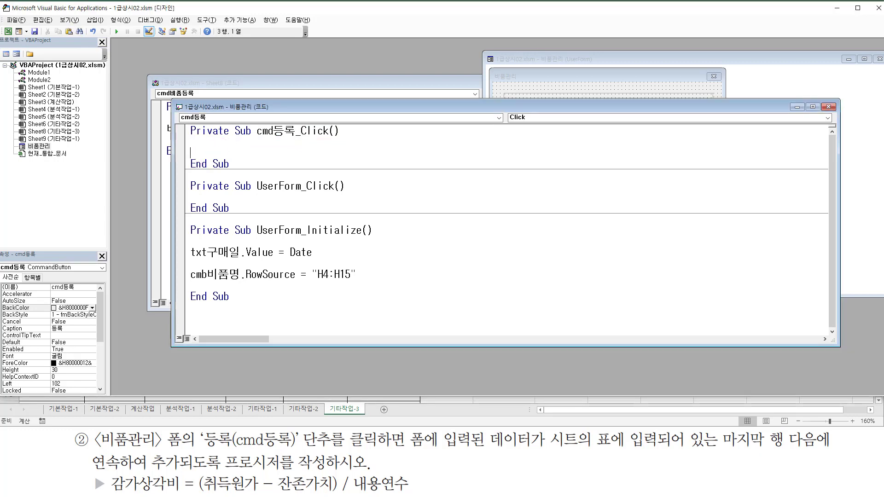
Switch to Excel and examine the table's next input row, the 구매일 header and the [표1] label above it.
key("alt+F11")
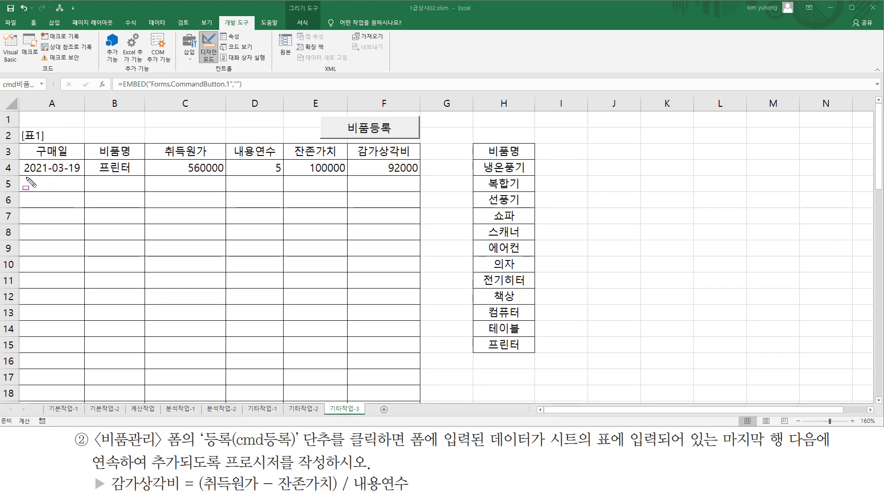
left_click_drag(26, 178, 408, 190)
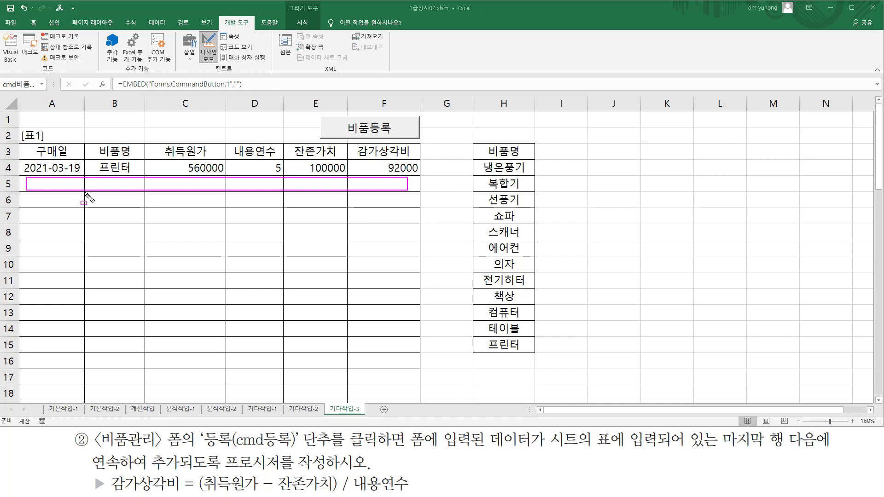
left_click_drag(31, 145, 70, 162)
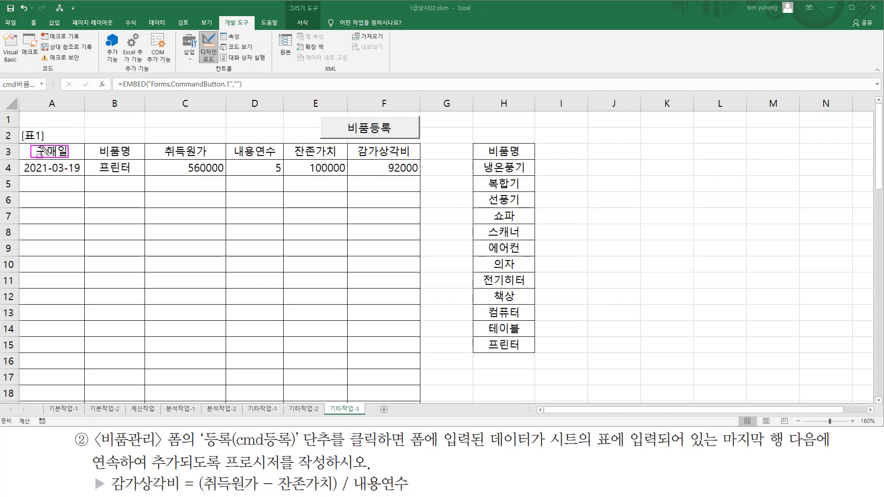
left_click_drag(19, 128, 52, 143)
key("Escape")
Move the [표1] label to A1, separating it from the table, and put it back in A2.
left_click(59, 136)
left_click_drag(54, 128, 44, 120)
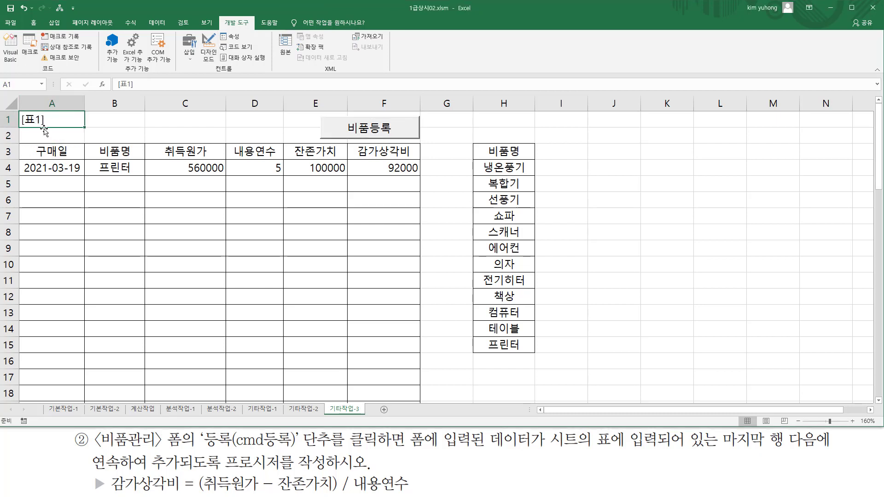
left_click(48, 151)
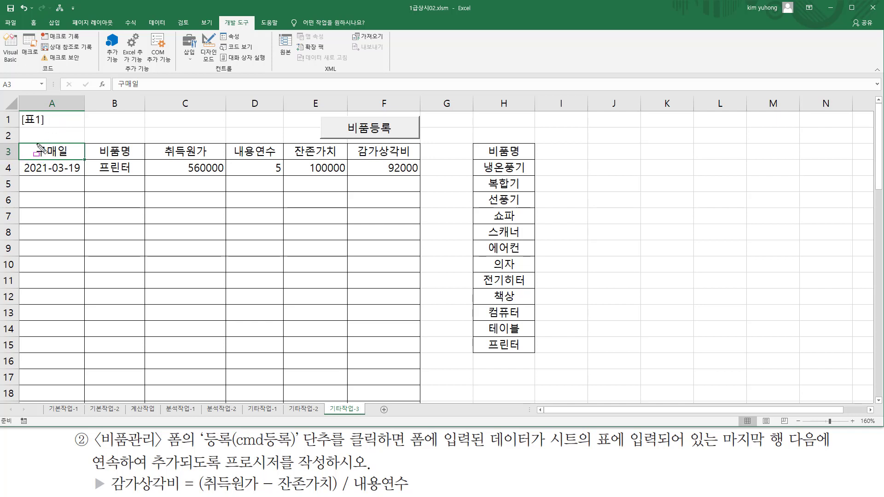
left_click(42, 122)
mouse_move(44, 128)
left_mouse_down()
mouse_move(33, 135)
mouse_move(48, 142)
left_mouse_up()
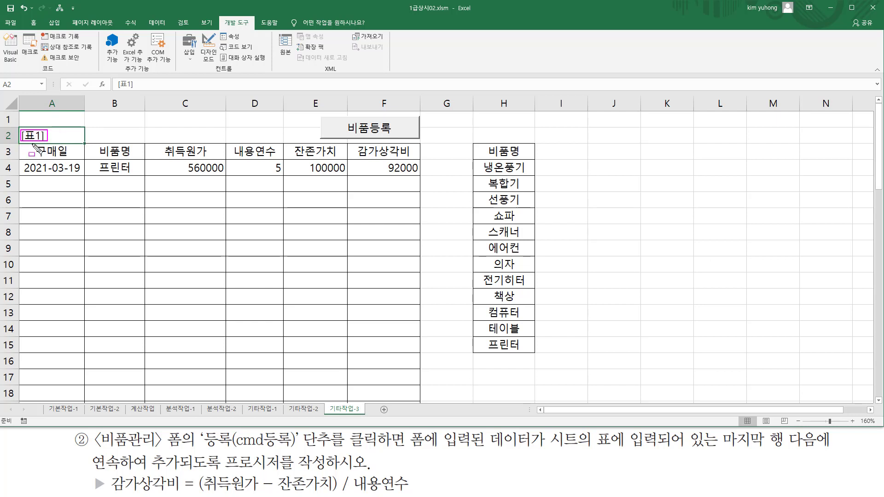
key("Escape")
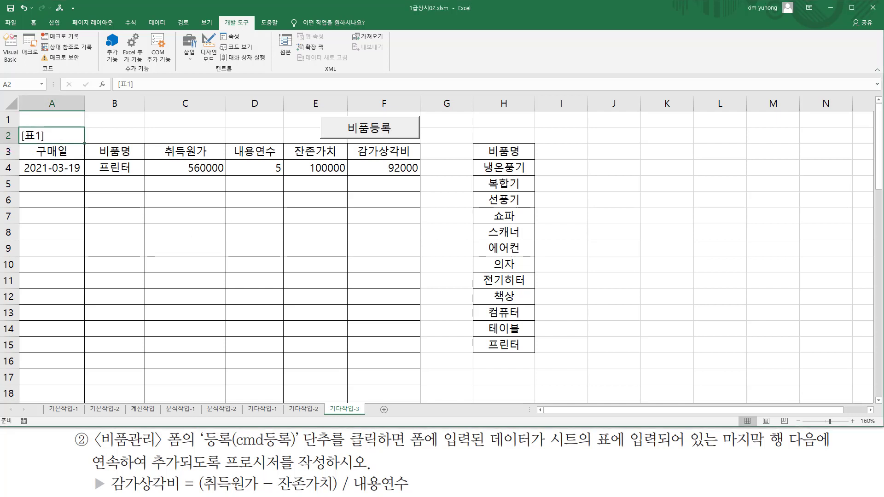
Return to the VBA editor and go to the body of the cmd등록_Click procedure.
key("alt+F11")
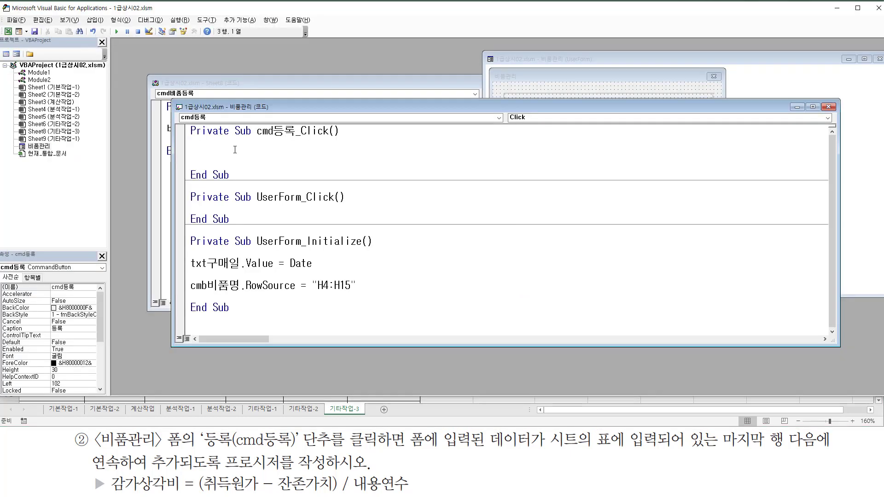
mouse_move(194, 145)
left_mouse_down()
mouse_move(232, 157)
mouse_move(334, 161)
left_mouse_up()
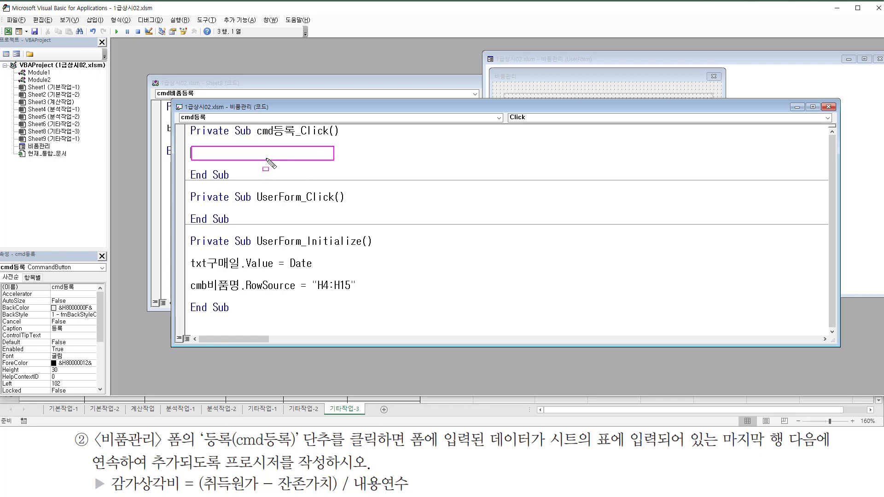
key("Escape")
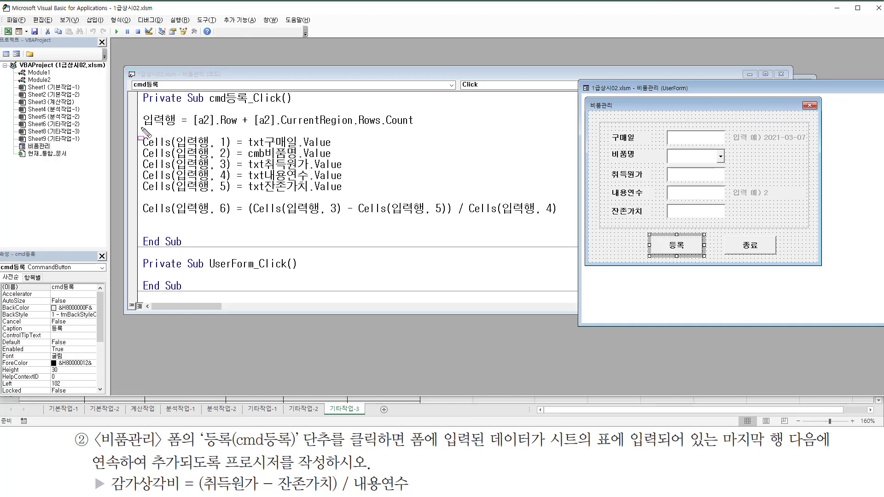
Examine how the 입력행 line and the Cells assignments for columns 1 to 5 match the input fields of the 비품관리 form.
left_click_drag(143, 126, 273, 128)
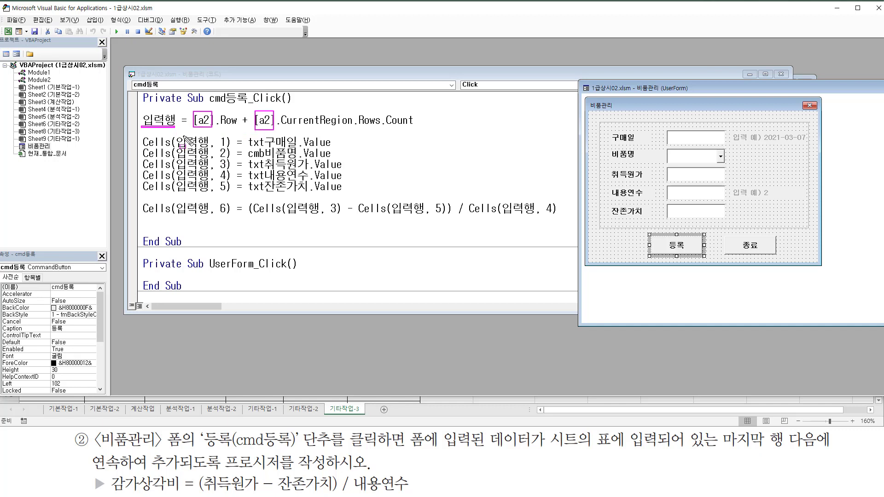
left_click_drag(184, 136, 201, 196)
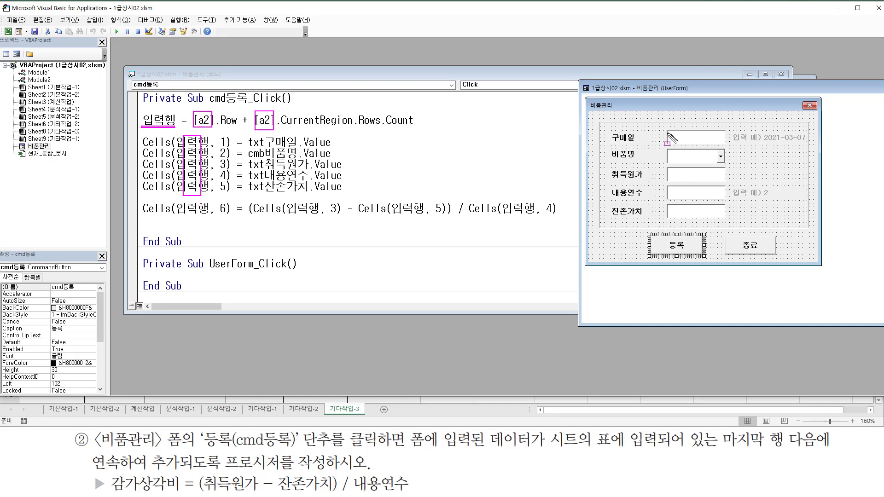
left_click_drag(667, 133, 726, 142)
left_click_drag(218, 146, 332, 147)
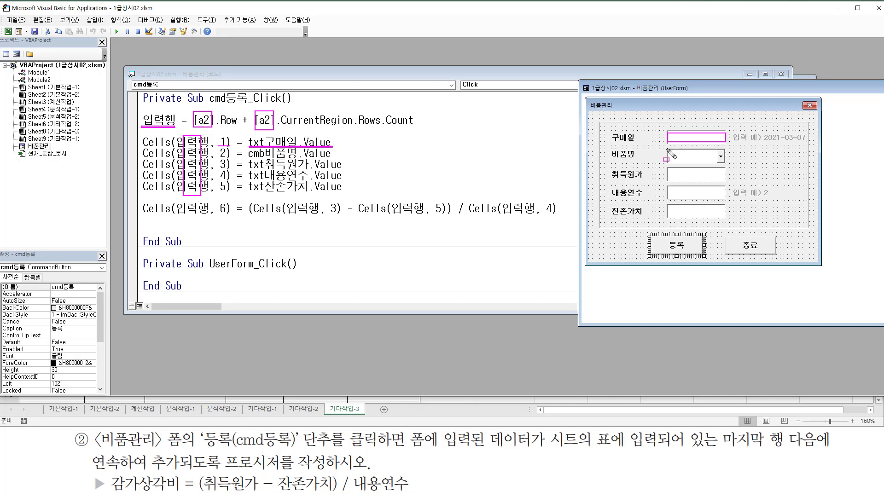
mouse_move(667, 149)
left_mouse_down()
mouse_move(726, 164)
mouse_move(667, 163)
left_mouse_up()
left_click_drag(248, 158, 337, 157)
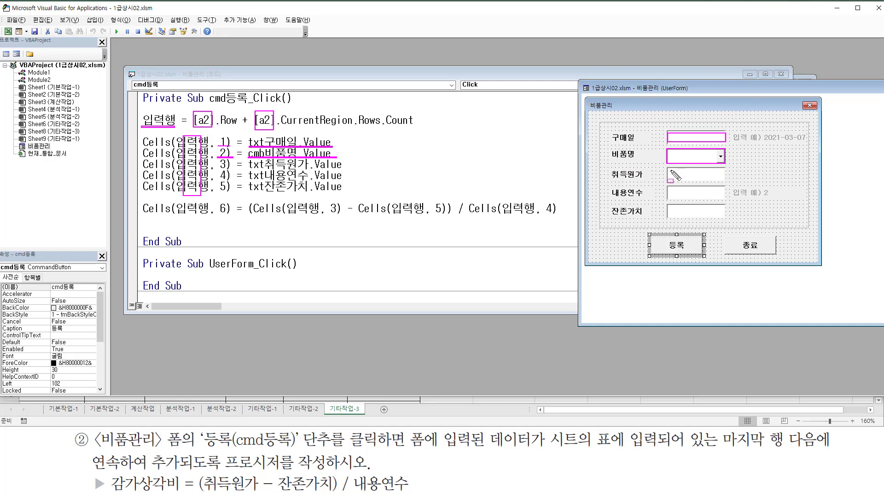
left_click_drag(669, 168, 727, 182)
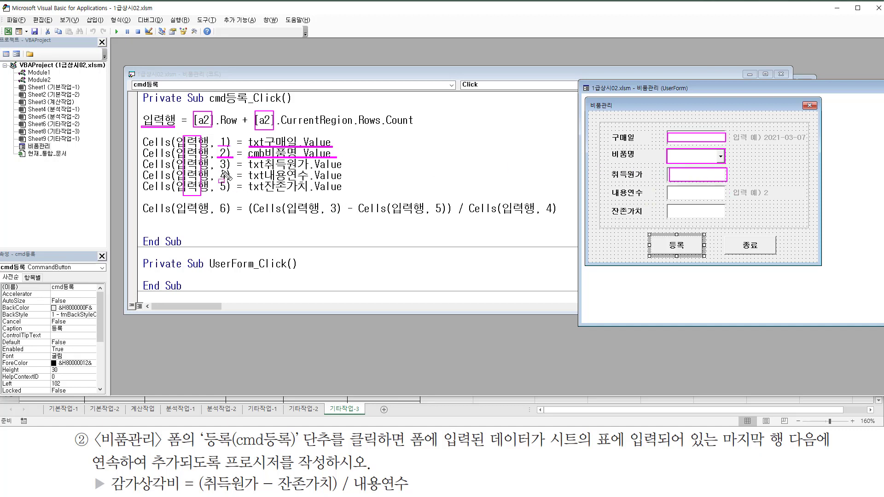
left_click_drag(218, 170, 231, 170)
mouse_move(666, 187)
left_mouse_down()
mouse_move(700, 202)
mouse_move(727, 201)
left_mouse_up()
left_click_drag(218, 180, 231, 180)
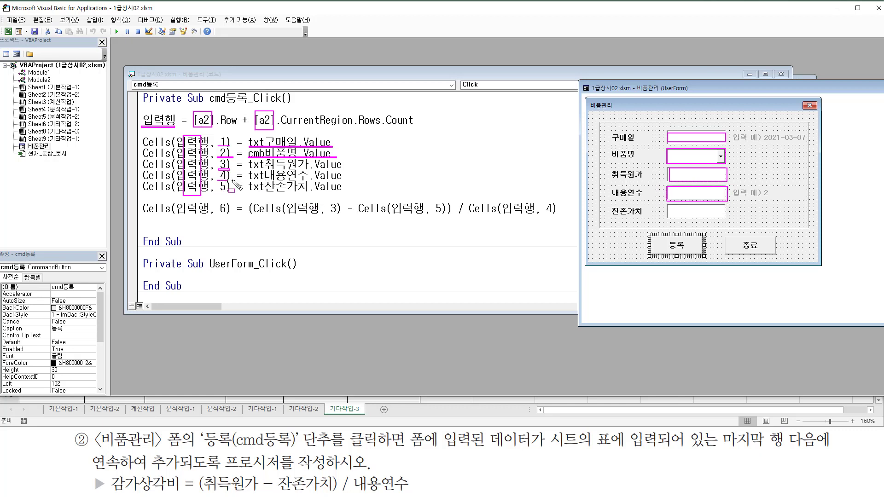
left_click_drag(668, 208, 726, 220)
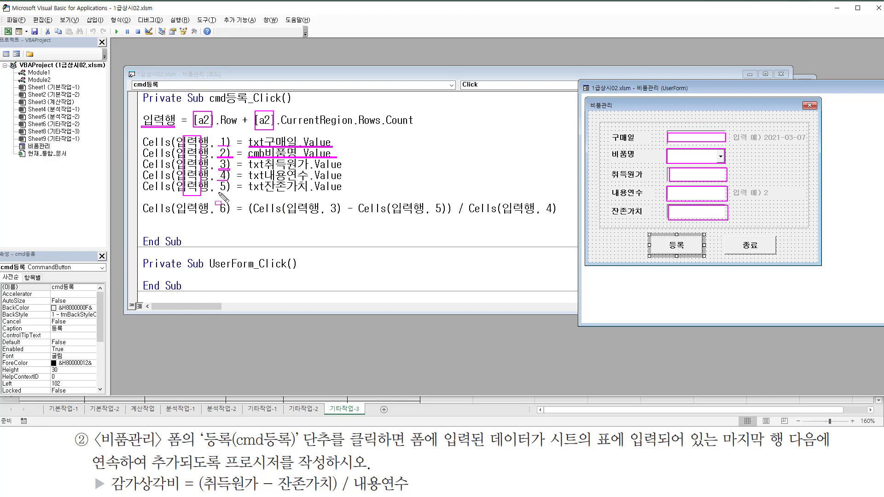
left_click_drag(220, 193, 230, 193)
mouse_move(245, 137)
left_mouse_down()
mouse_move(294, 182)
mouse_move(358, 193)
left_mouse_up()
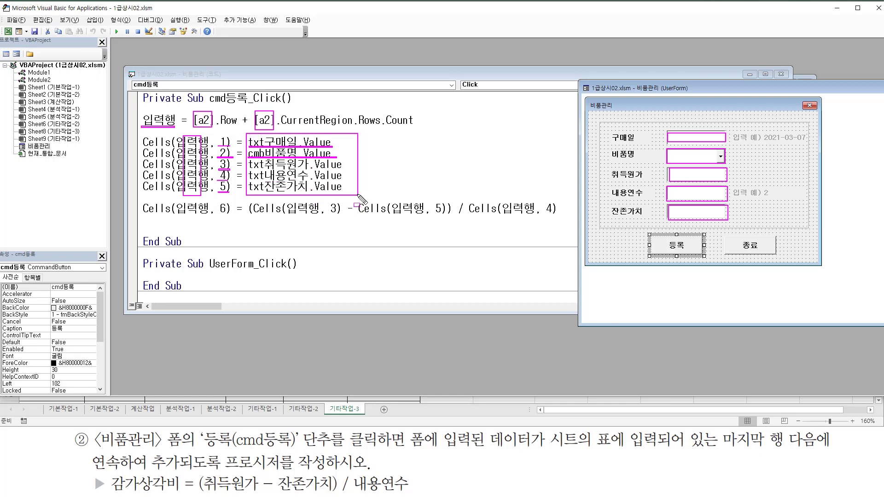
Compare the column 6 depreciation expression, its parentheses and column numbers, with the task's 감가상각비 formula.
left_click_drag(111, 493, 172, 493)
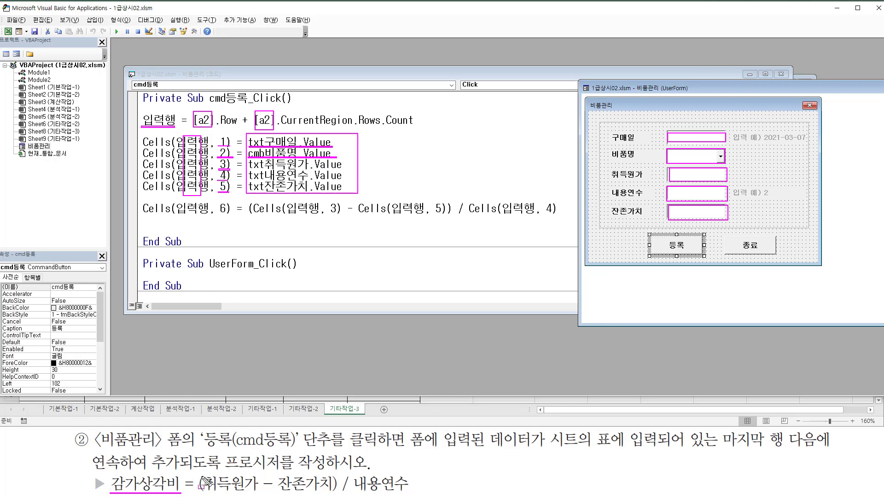
left_click_drag(206, 484, 418, 493)
key("Escape")
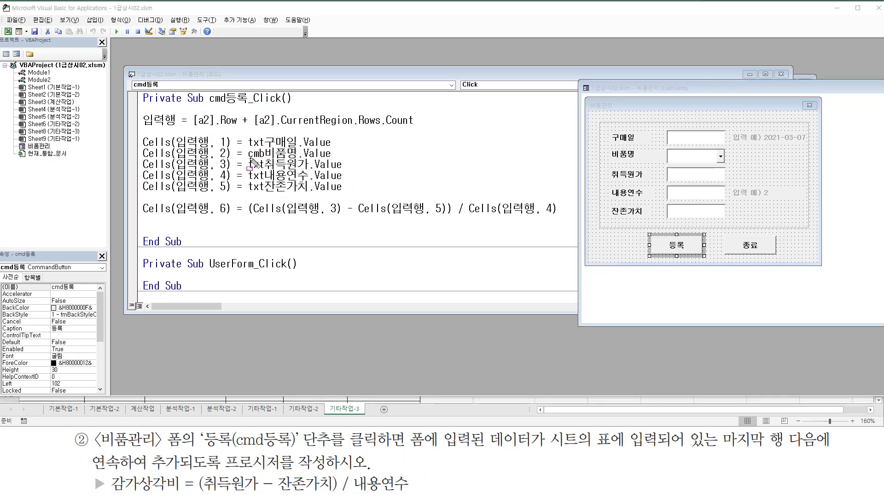
mouse_move(250, 158)
left_mouse_down()
mouse_move(299, 191)
mouse_move(346, 194)
left_mouse_up()
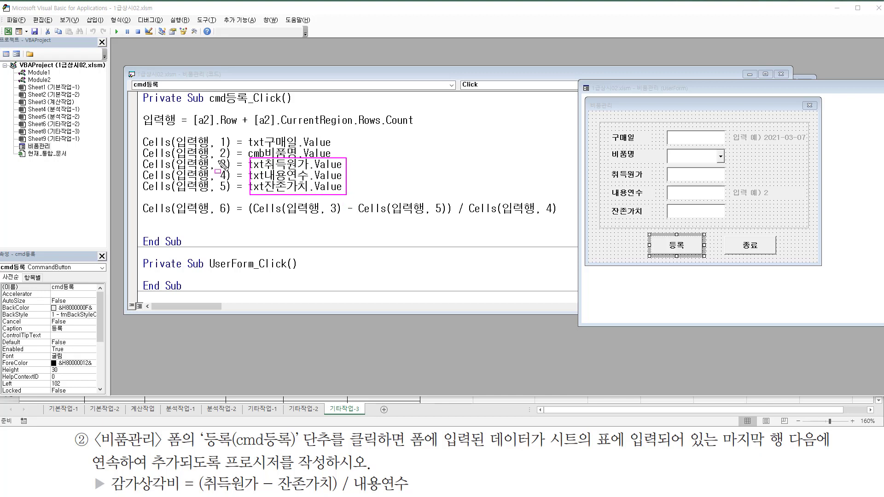
left_click_drag(218, 158, 229, 196)
left_click_drag(256, 216, 335, 217)
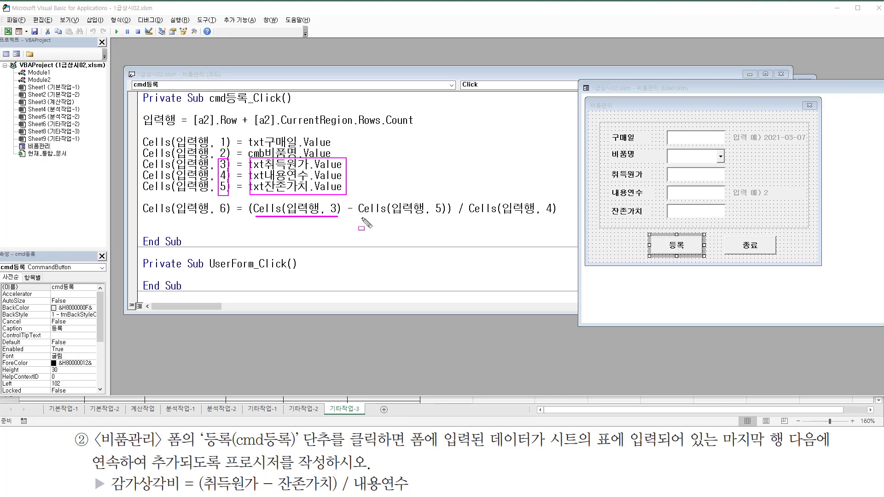
left_click_drag(357, 216, 443, 216)
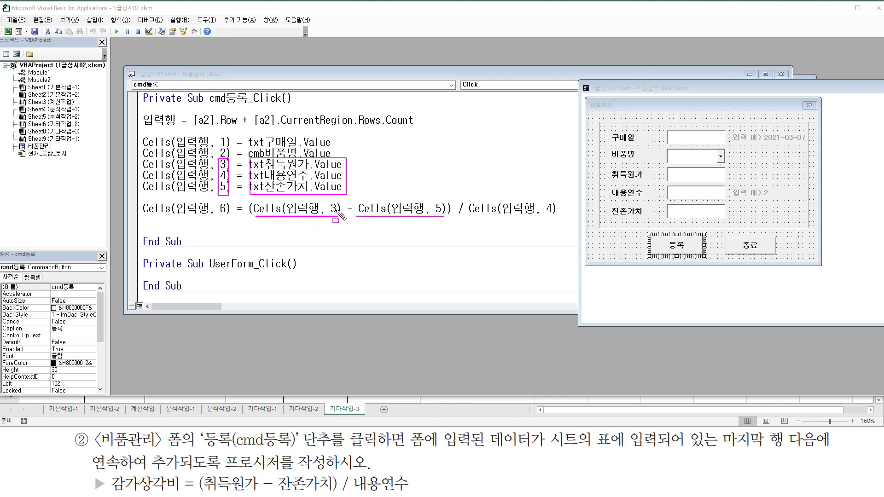
left_click_drag(247, 198, 254, 229)
left_click_drag(444, 196, 452, 228)
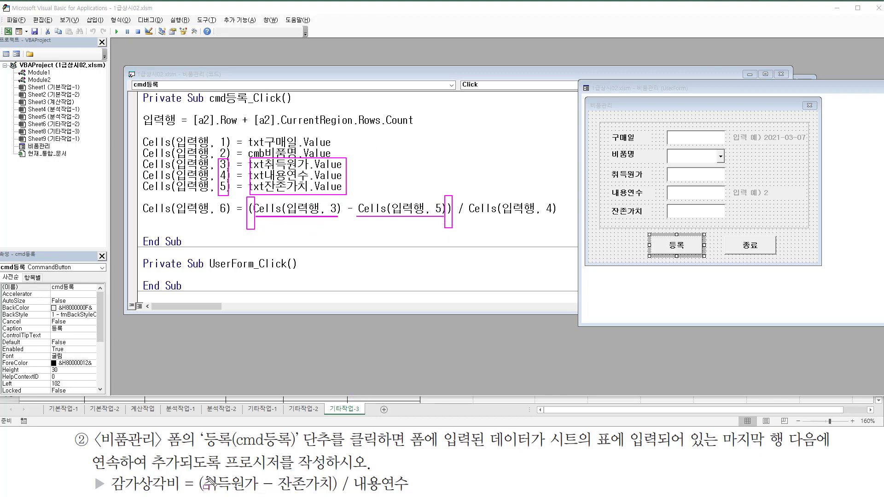
left_click_drag(199, 474, 205, 490)
left_click_drag(334, 475, 337, 492)
left_click_drag(455, 216, 465, 216)
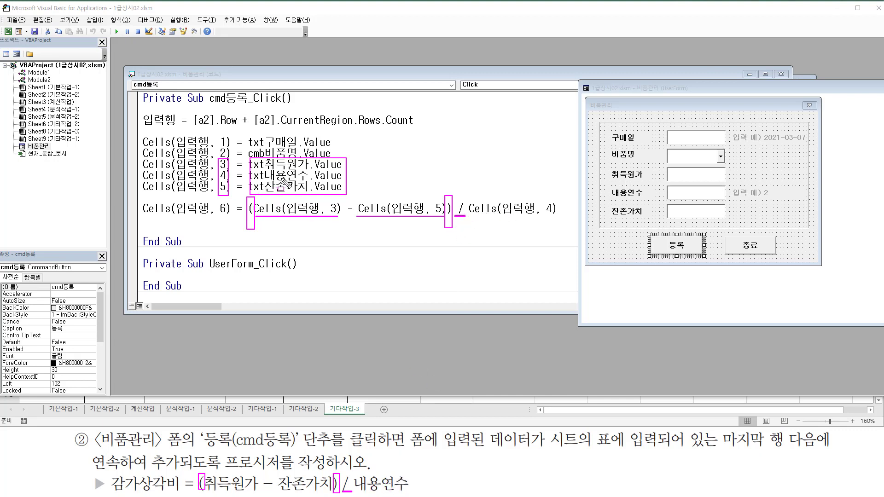
left_click_drag(206, 169, 236, 181)
left_click_drag(233, 187, 237, 191)
left_click_drag(471, 215, 552, 215)
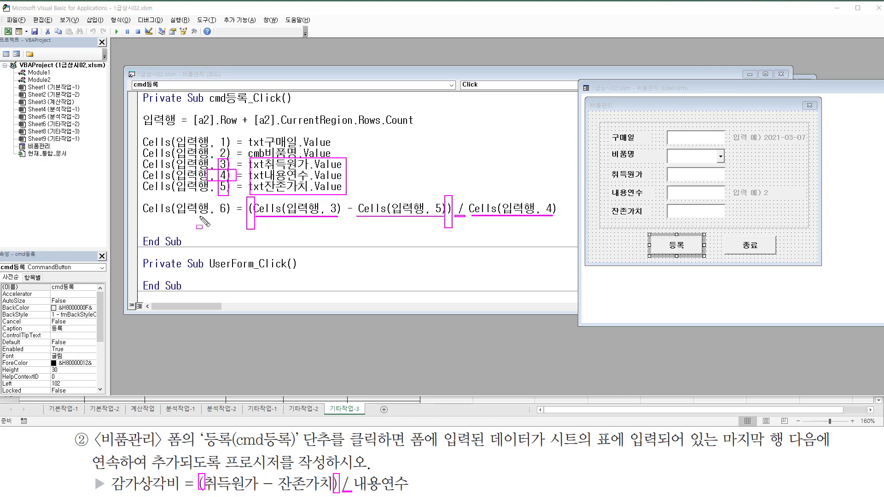
key("Escape")
Switch to Excel and launch the 비품관리 form from the sheet.
left_click(284, 224)
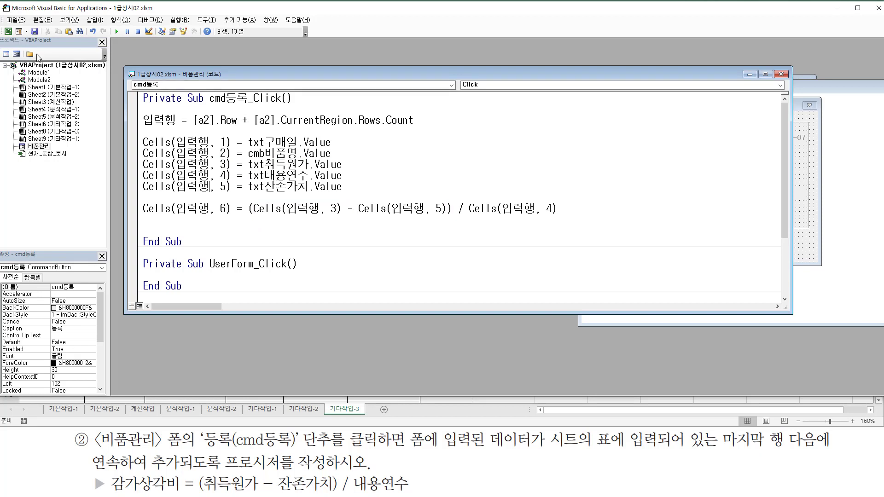
left_click(8, 32)
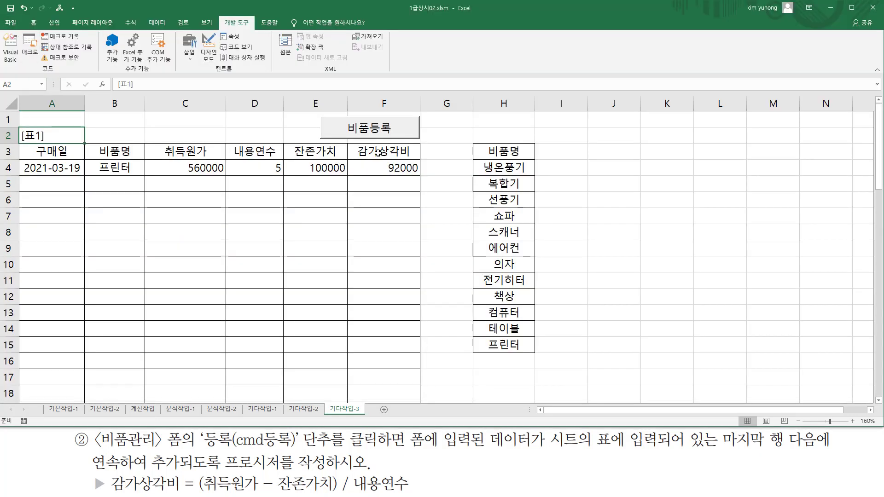
left_click(342, 136)
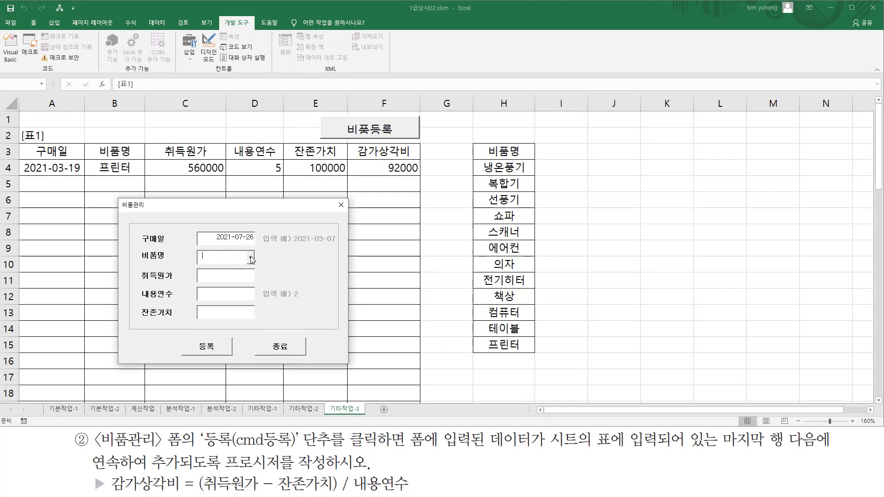
Register 쇼파 through the form with 취득원가 500000, 내용연수 5 and 잔존가치 300000, check the added row and close the form.
left_click(251, 259)
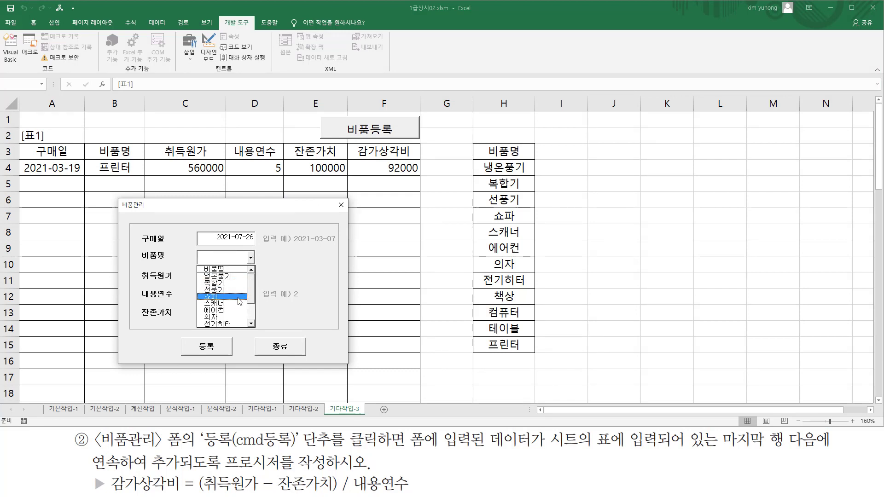
left_click(234, 298)
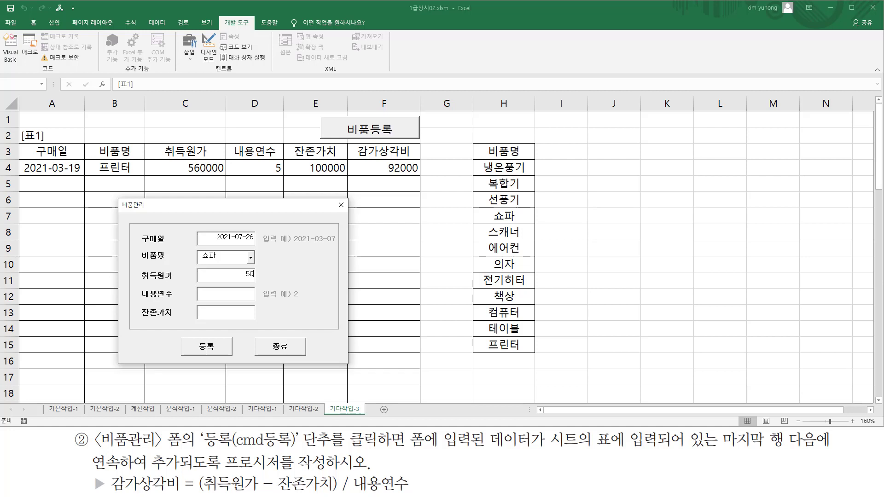
key("Tab")
left_click(243, 297)
left_click(211, 347)
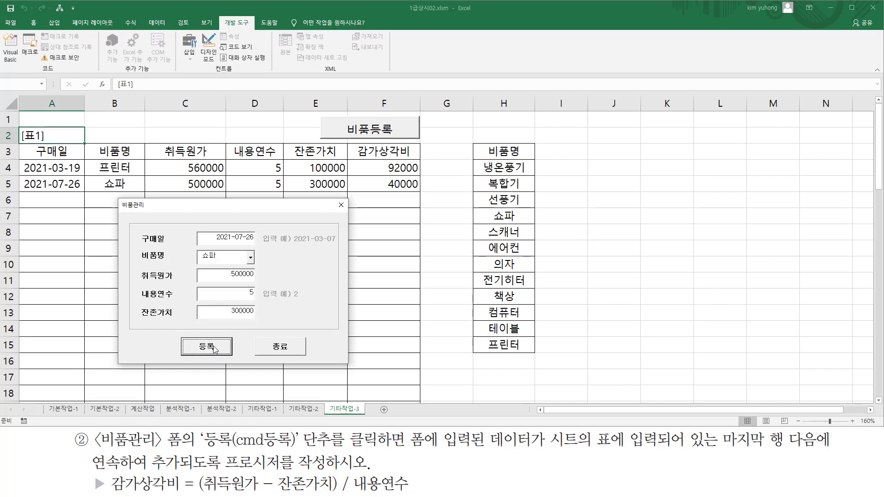
mouse_move(19, 175)
left_mouse_down()
mouse_move(207, 199)
mouse_move(417, 190)
left_mouse_up()
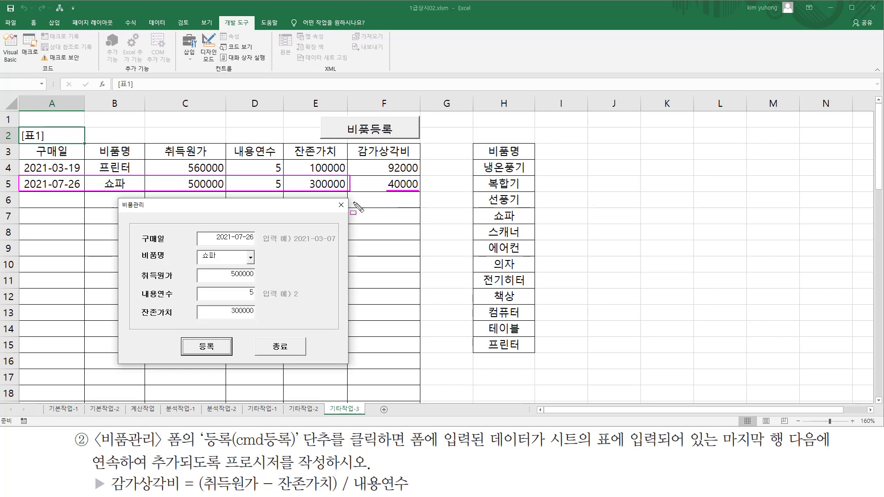
key("Escape")
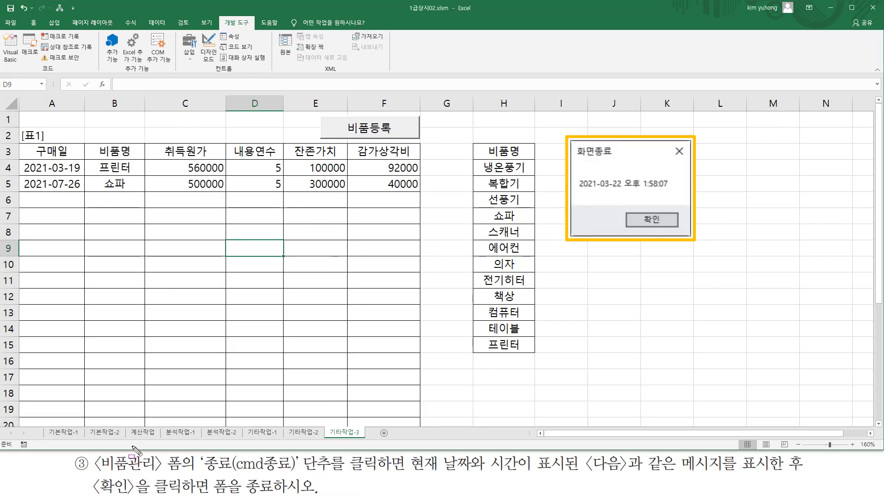
Read the task for the 종료(cmd종료) button and examine the sample message's title, date and time text, and 확인 button.
mouse_move(95, 472)
left_mouse_down()
mouse_move(190, 473)
mouse_move(185, 455)
mouse_move(315, 471)
mouse_move(524, 473)
left_mouse_up()
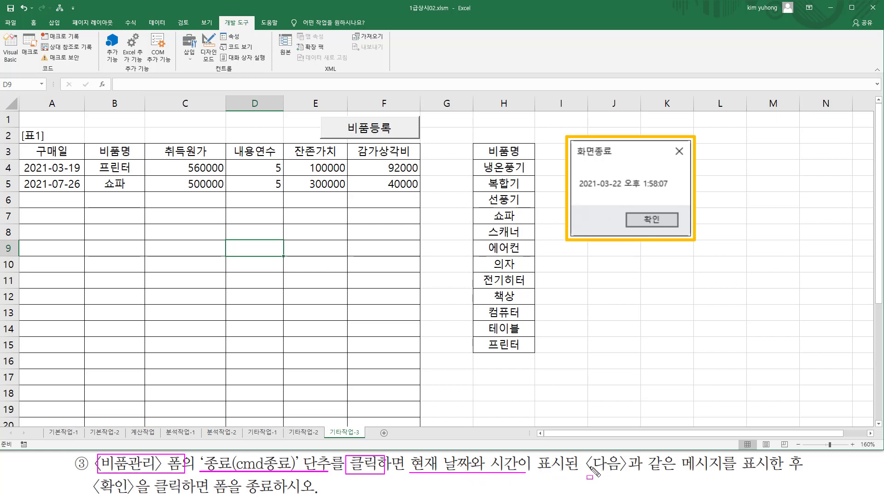
left_click_drag(584, 472, 798, 472)
left_click_drag(91, 477, 134, 494)
left_click_drag(210, 492, 307, 493)
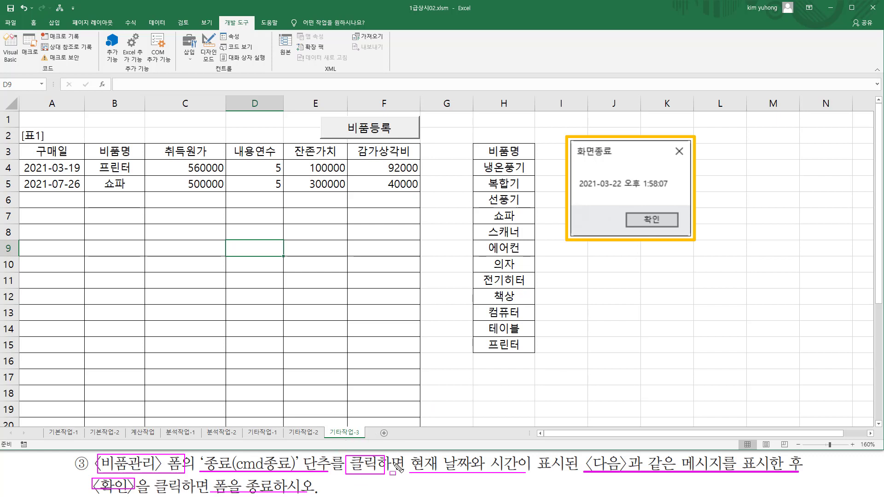
mouse_move(557, 125)
left_mouse_down()
mouse_move(596, 228)
mouse_move(714, 258)
mouse_move(709, 253)
left_mouse_up()
left_click_drag(577, 188, 670, 189)
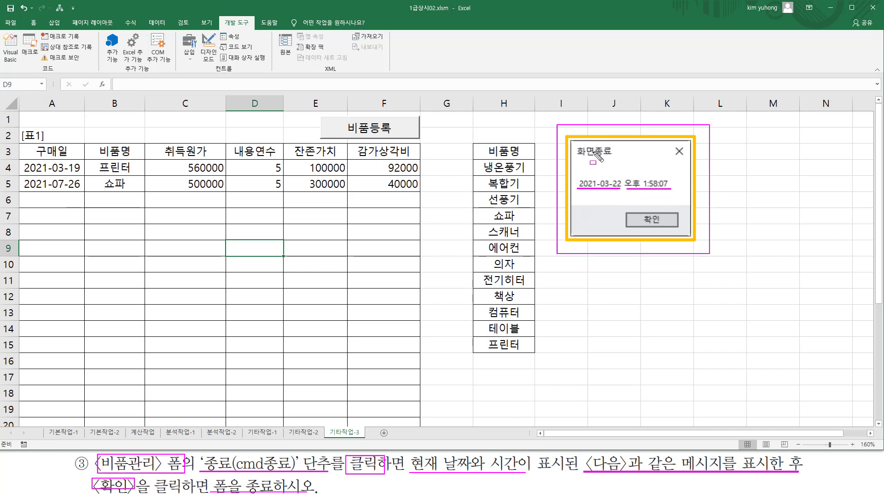
left_click_drag(577, 158, 612, 158)
left_click_drag(625, 208, 683, 230)
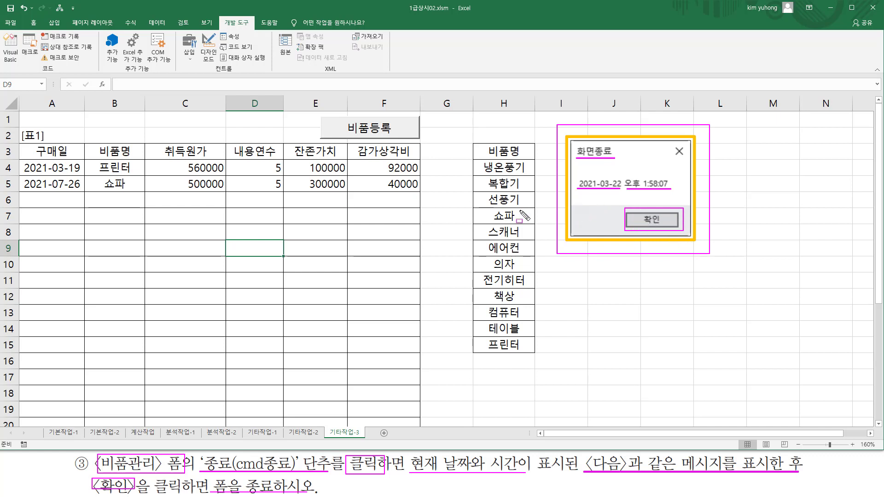
key("Escape")
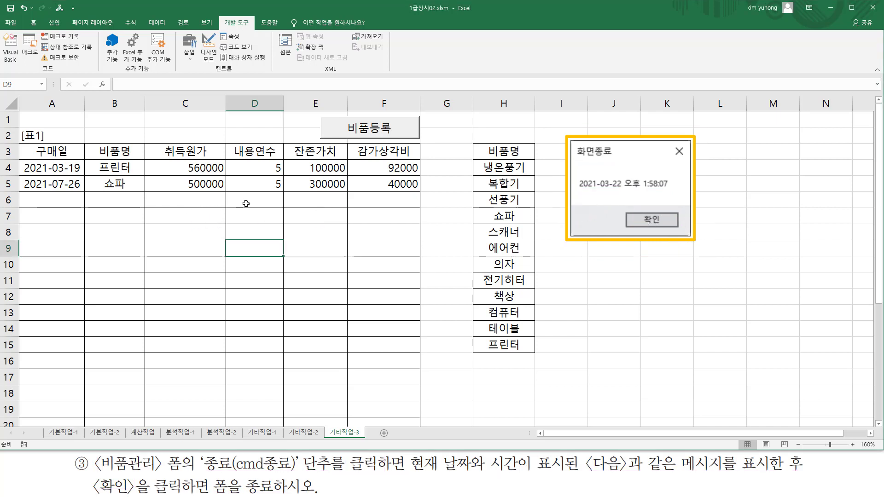
Turn on design mode, switch to the VBA editor and open the Click procedure of the 비품관리 form's 종료 button.
left_click(208, 48)
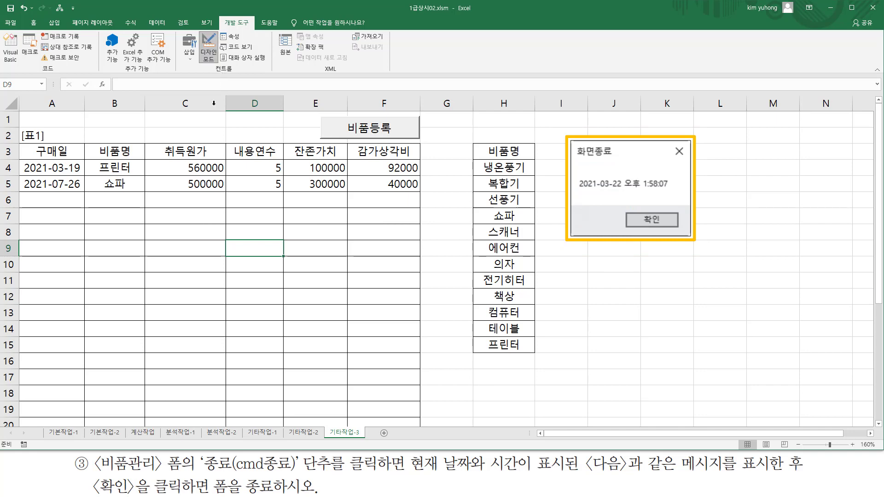
double_click(337, 128)
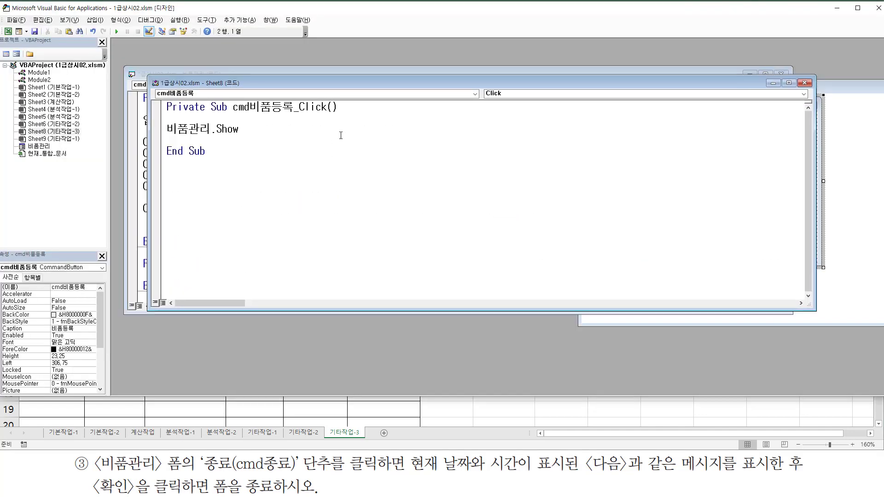
left_click(860, 161)
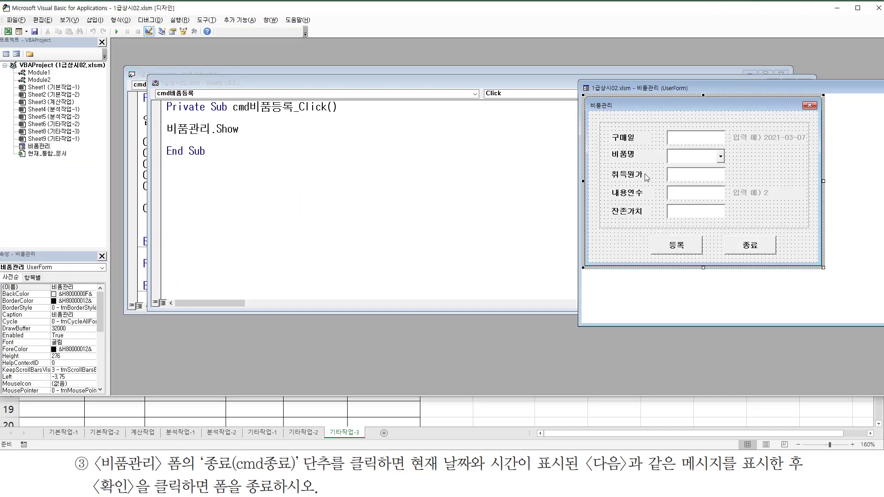
left_click(734, 250)
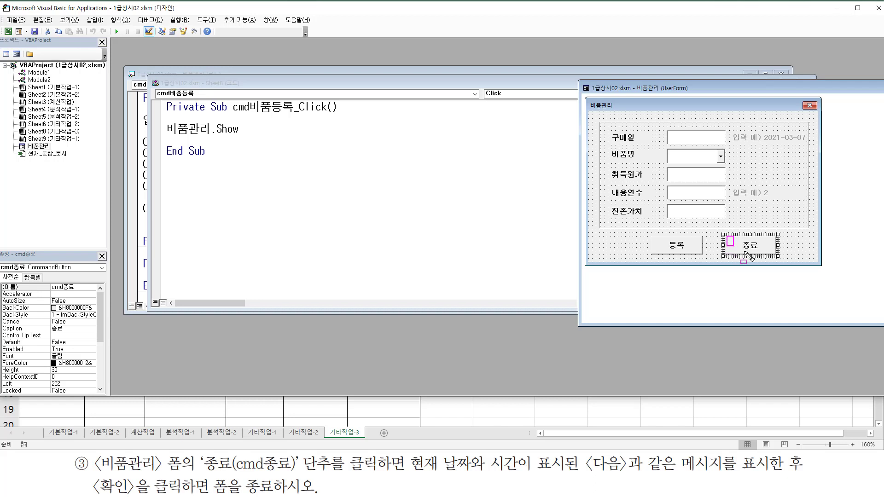
left_click_drag(727, 236, 770, 253)
key("Escape")
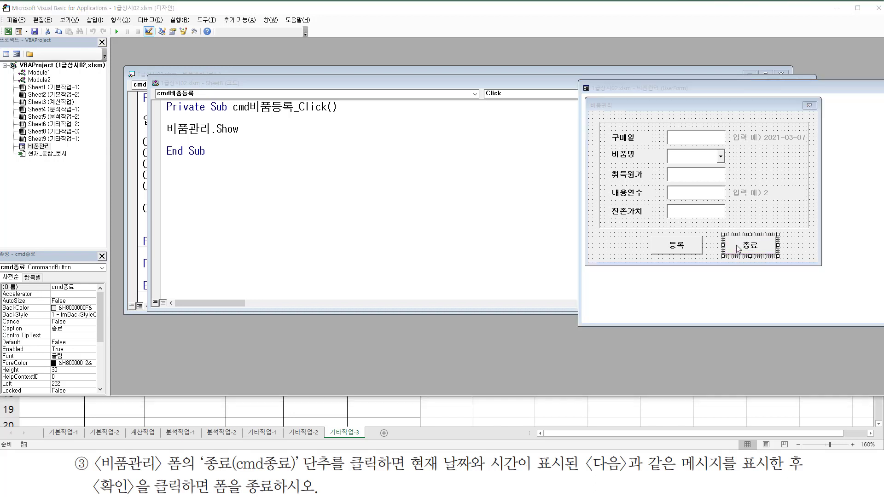
double_click(737, 249)
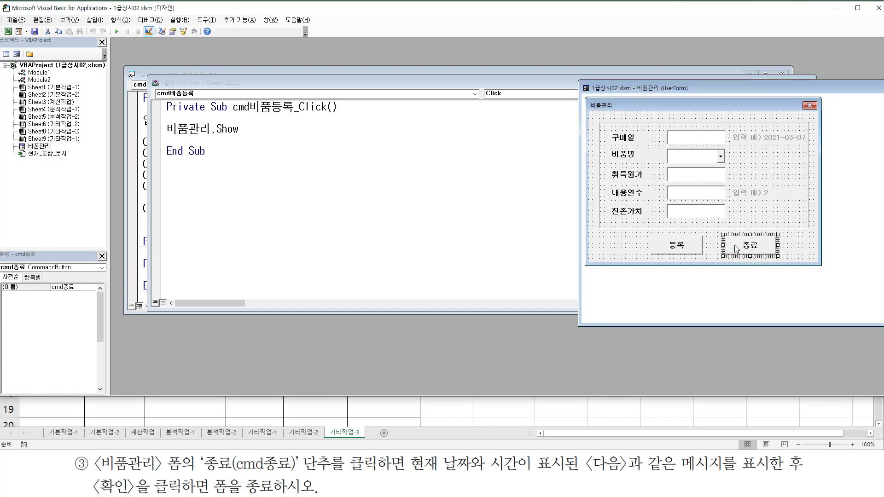
In the cmd종료_Click procedure, begin a MsgBox statement with Now as the prompt and vbOKOnly as the button style.
key("ctrl+2")
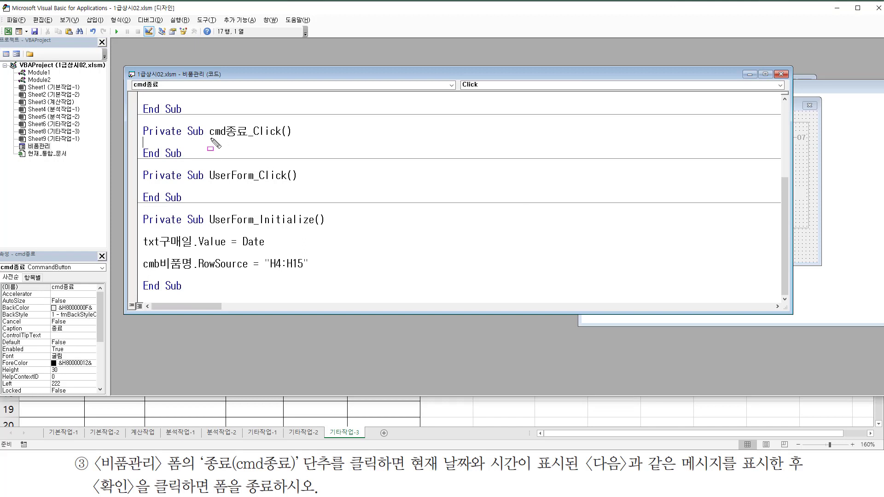
left_click_drag(209, 138, 286, 138)
key("Escape")
key("Return")
type("m")
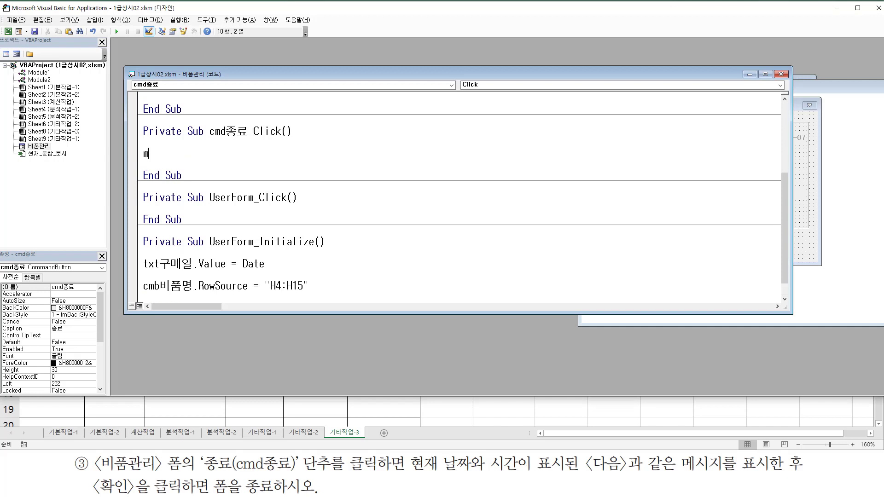
type("sgbox")
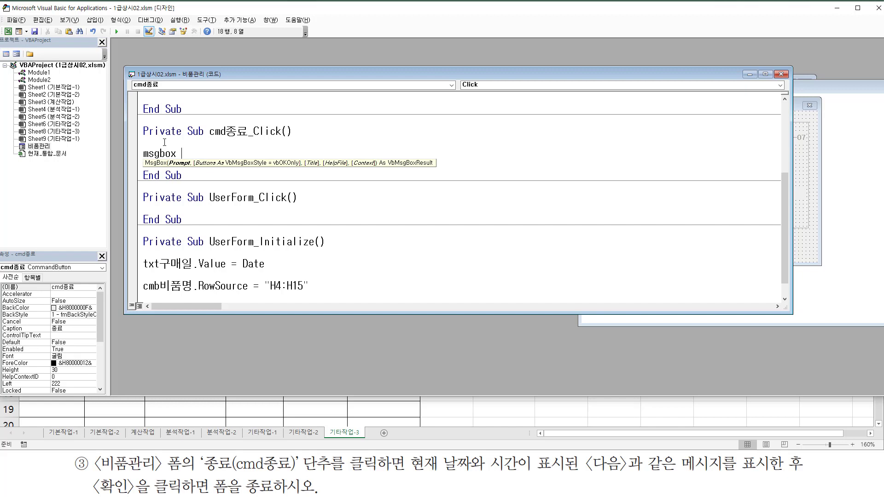
type("now, ")
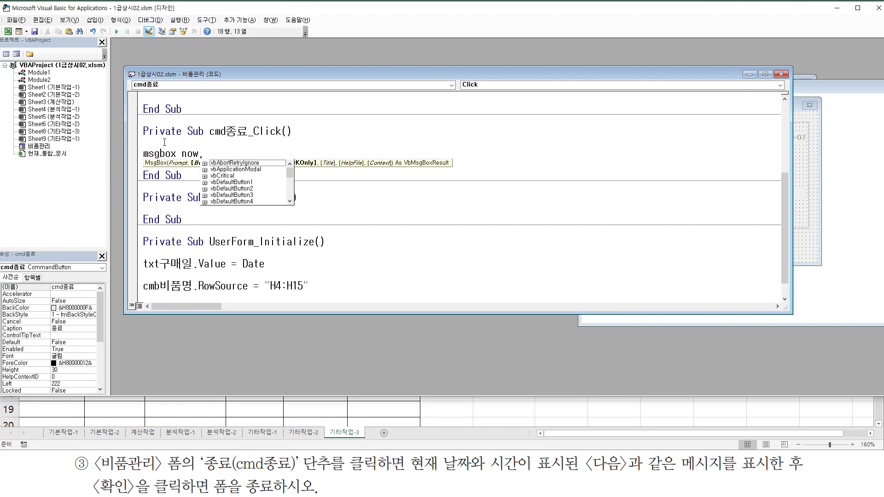
type("vb")
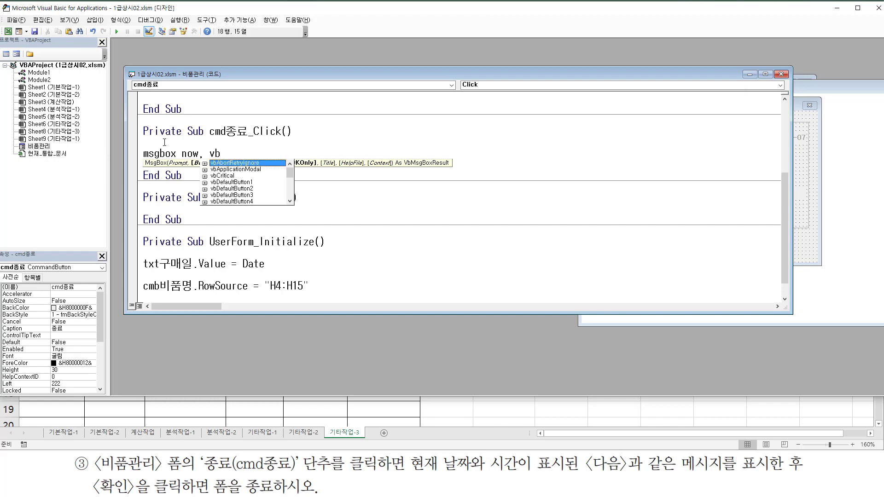
type("o")
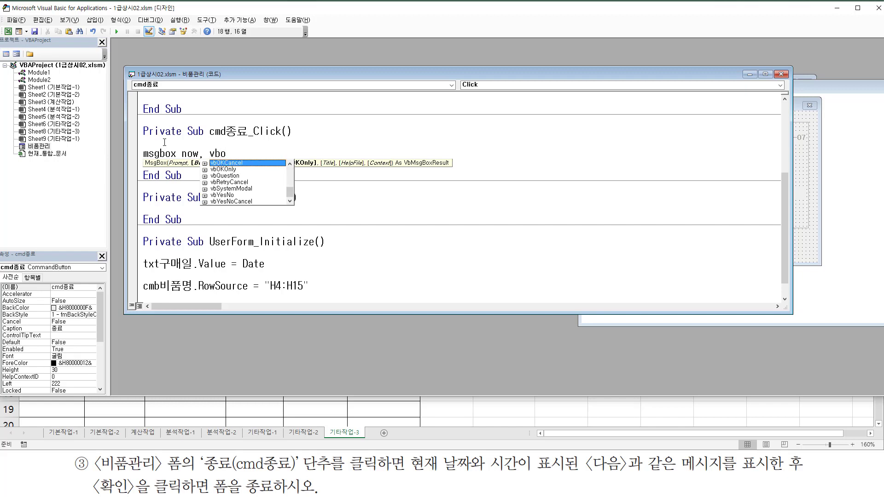
type("ko")
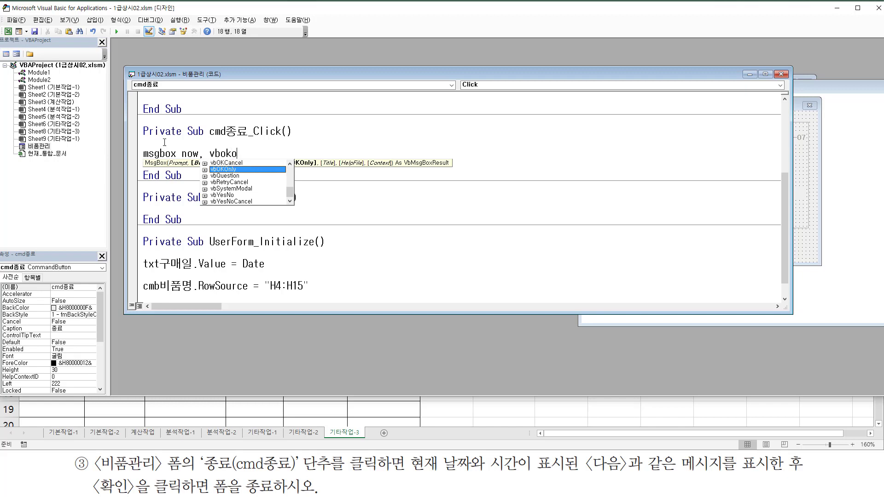
key("Tab")
type(",")
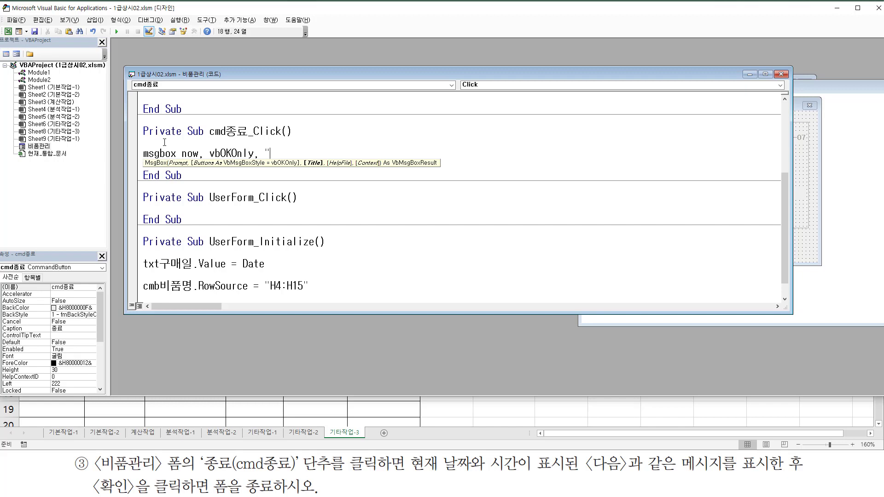
Complete the MsgBox statement with "화면종료" as its title.
type("\"ghk")
key("BackSpace")
key("BackSpace")
key("BackSpace")
key("Hangul")
type("홤")
type("면종료")
type("\"")
key("Return")
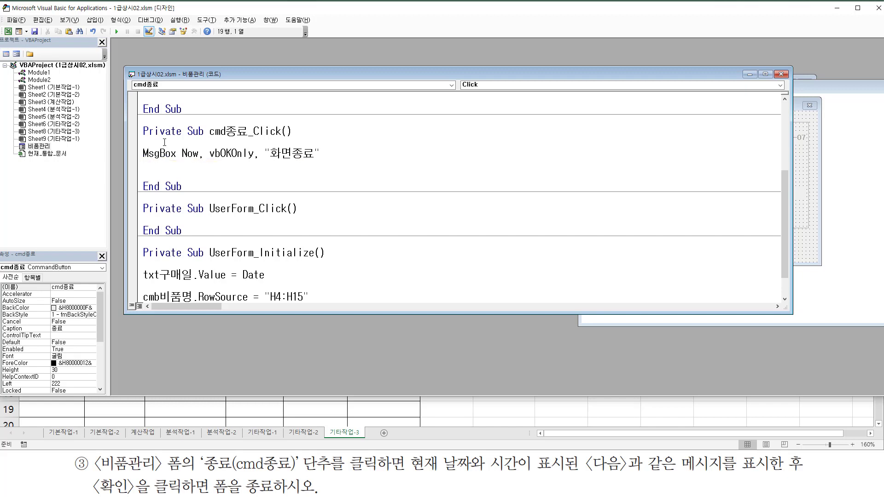
Add an Unload Me statement below the MsgBox line, separated by a blank line, to close the form.
key("Return")
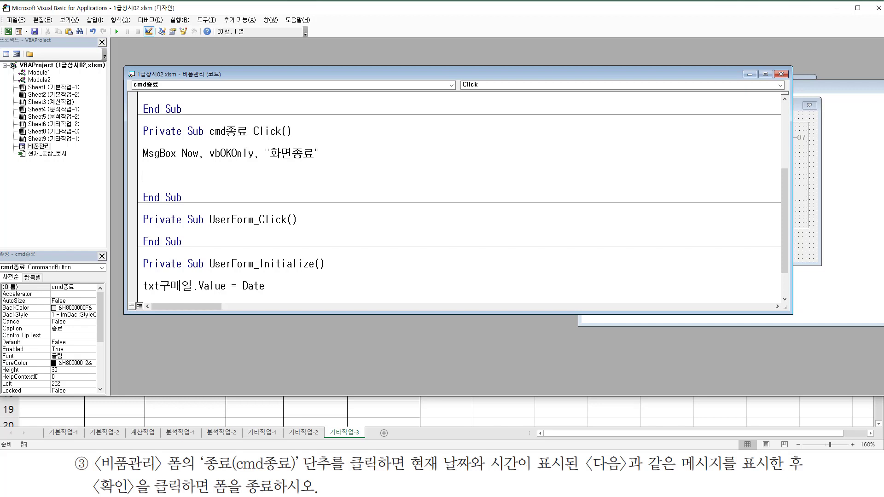
type("u")
key("BackSpace")
type("unloa")
type("d")
key("BackSpace")
type("load me")
key("Return")
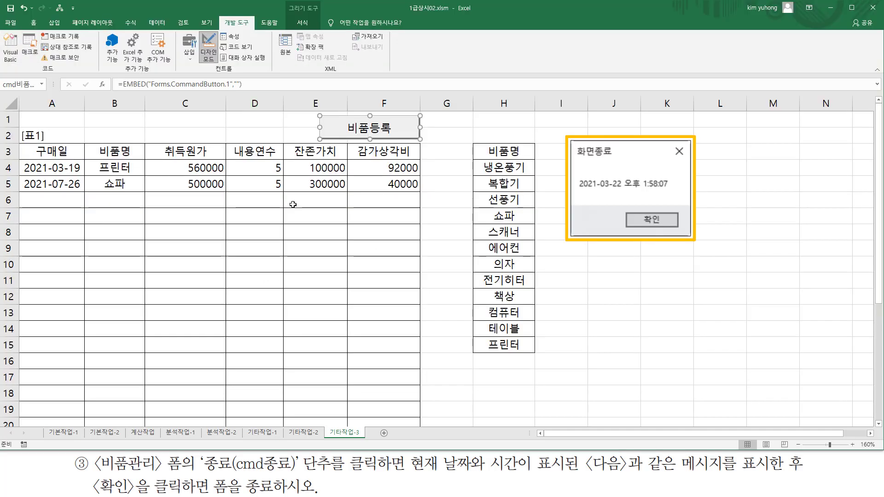
In Excel, turn off design mode and launch the 비품관리 form with the sheet's 비품등록 button.
left_click(207, 50)
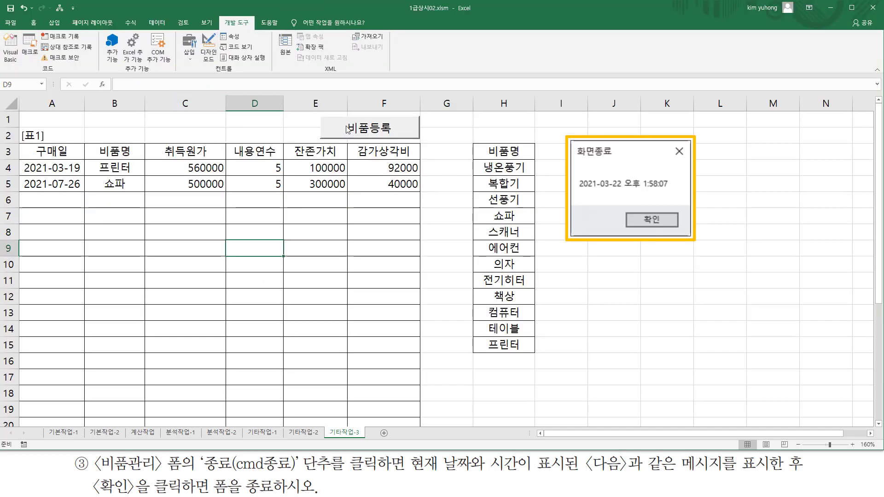
left_click(330, 130)
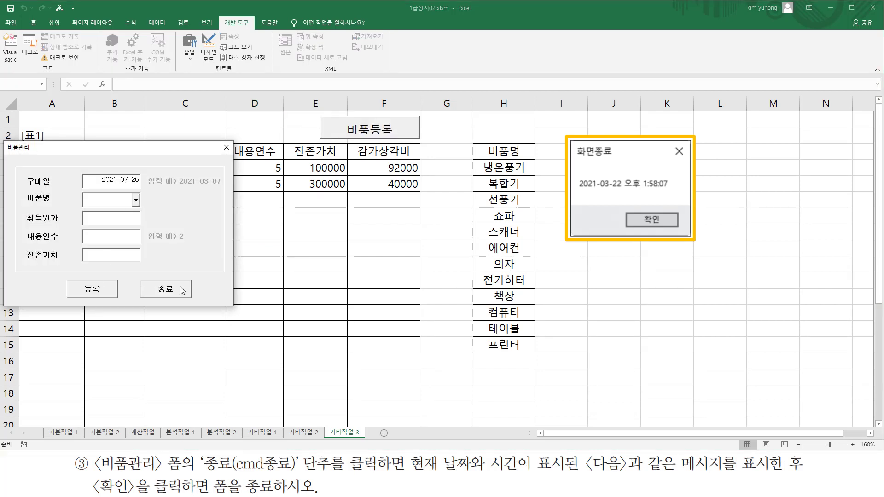
Test the form's 종료 button, check the message's title, date, time and 확인 button, and confirm the message to close the form.
left_click(166, 292)
key("ctrl+2")
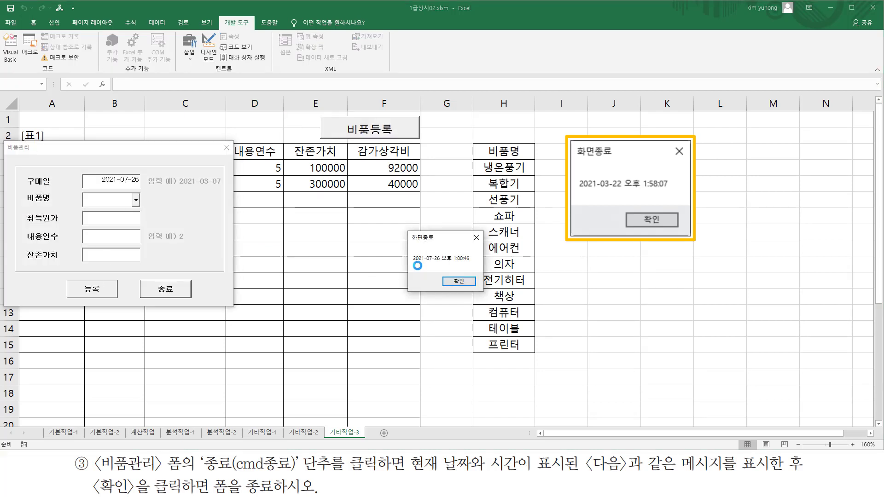
left_click_drag(411, 264, 471, 263)
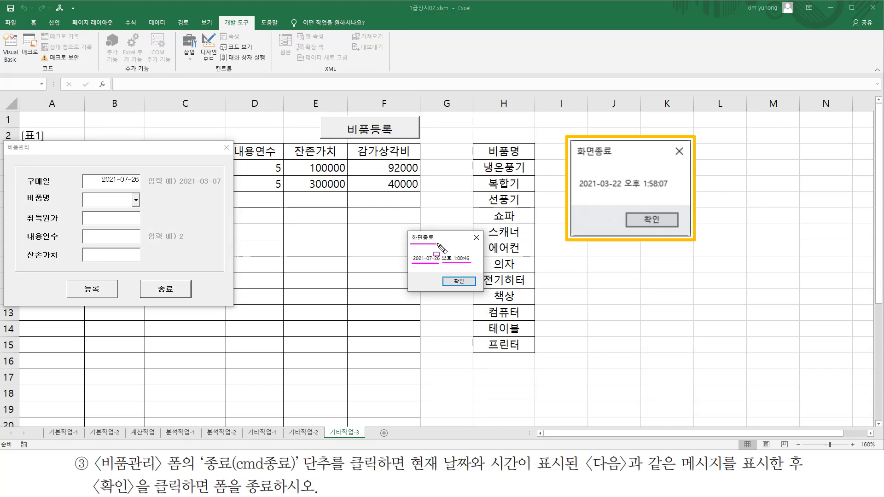
mouse_move(411, 233)
left_mouse_down()
mouse_move(442, 244)
mouse_move(457, 286)
mouse_move(476, 289)
left_mouse_up()
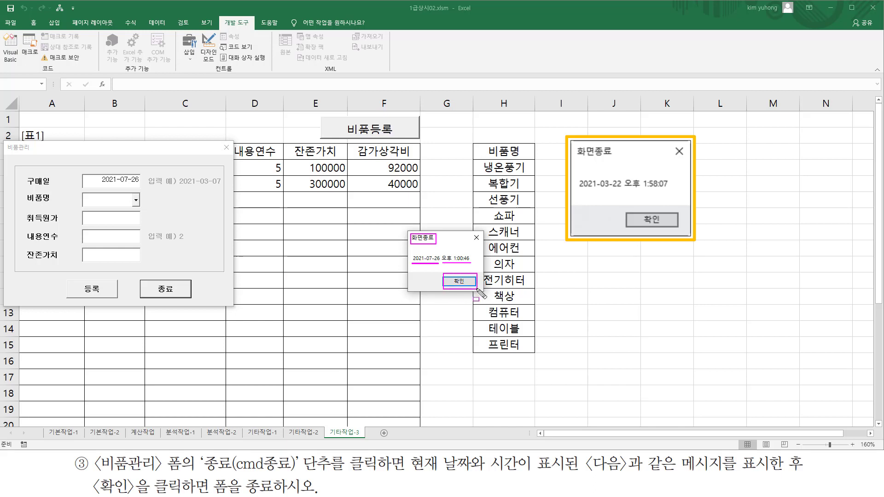
key("Escape")
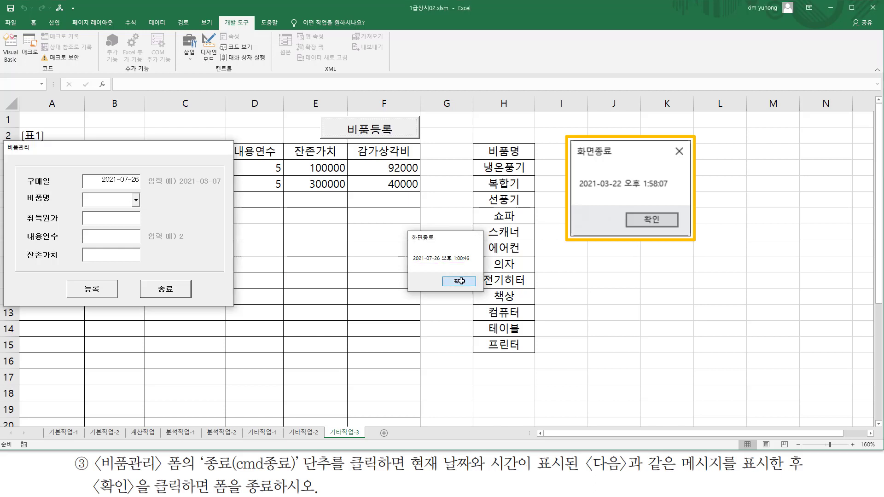
left_click(461, 281)
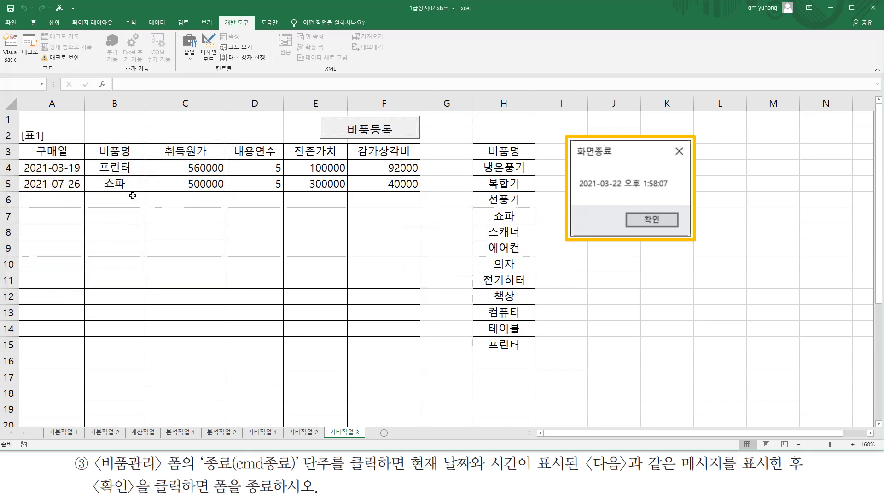